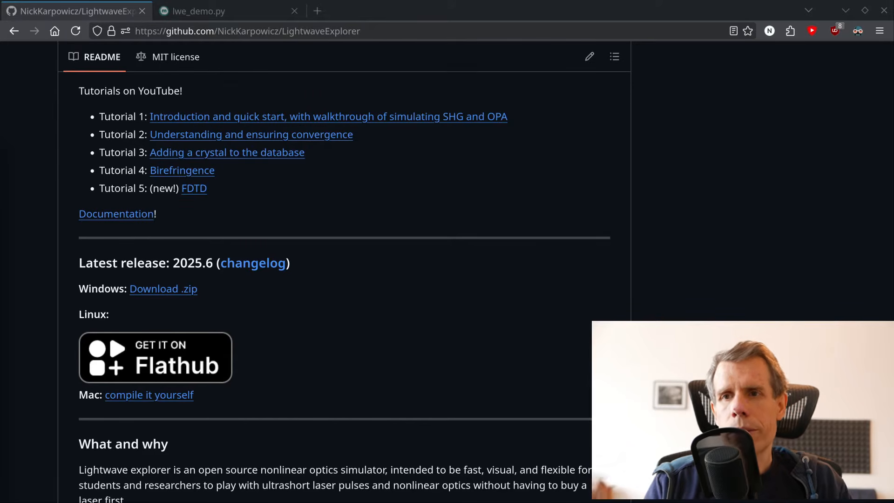
- Switch to Lightwave Explorer and run the simulation with the loaded default parameters
key("alt+Tab")
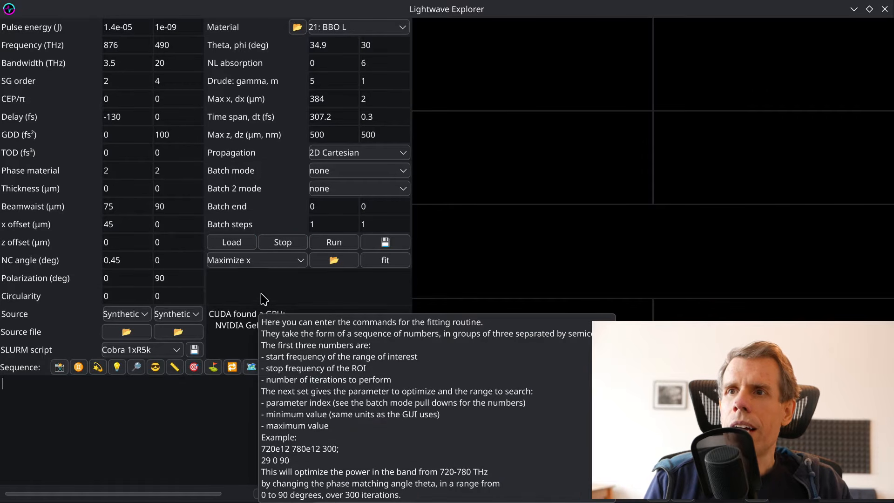
left_click(342, 247)
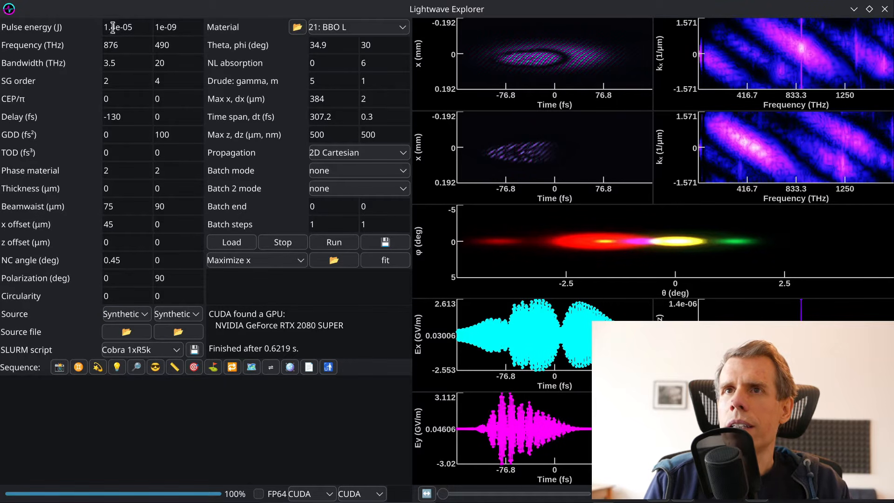
- Examine the primary pulse's energy, frequency, bandwidth and super-Gaussian order settings and their descriptions
mouse_move(134, 29)
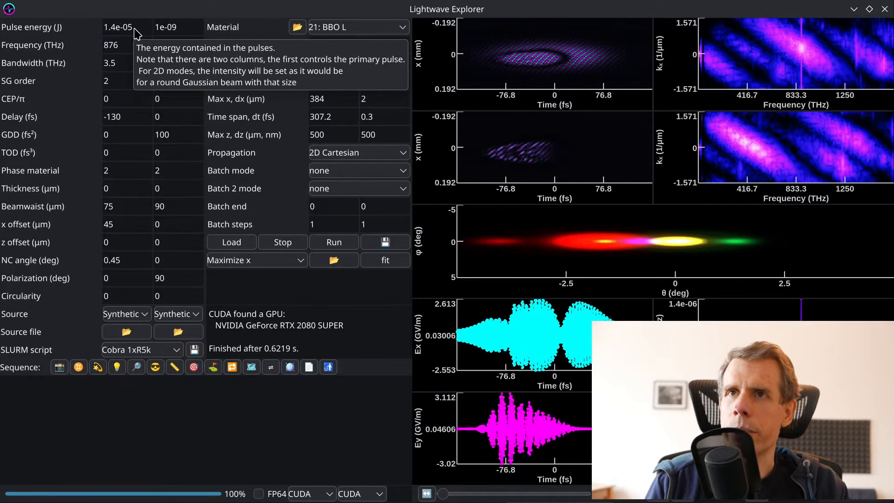
mouse_move(159, 37)
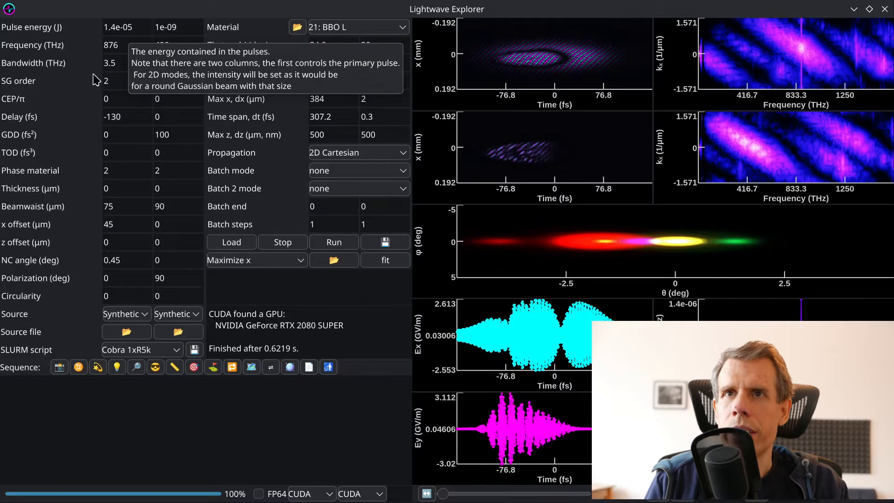
mouse_move(115, 45)
left_click_drag(126, 48, 94, 61)
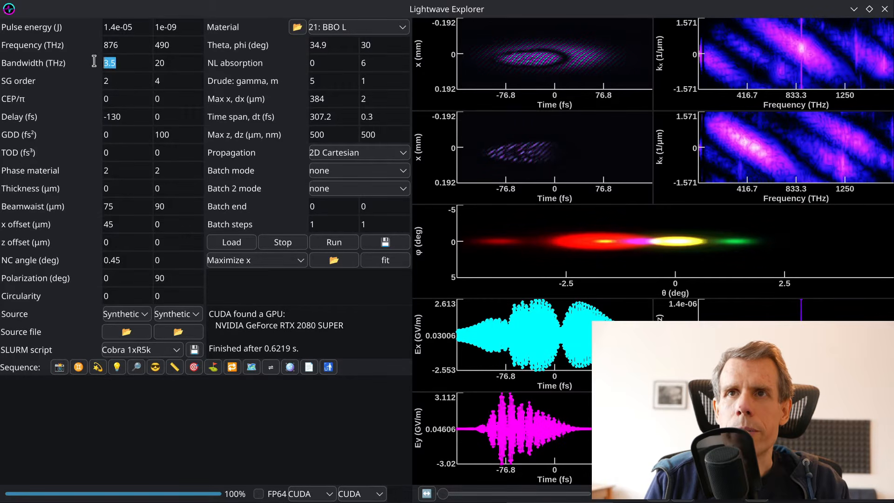
left_click(139, 65)
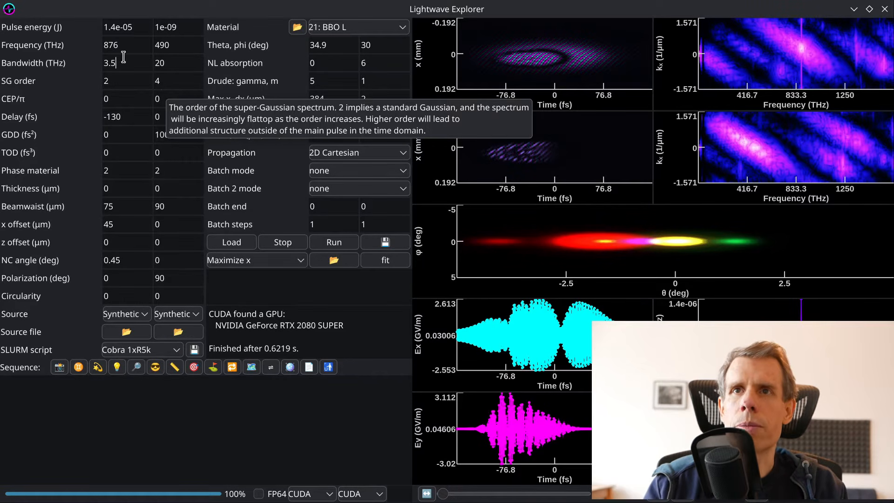
mouse_move(56, 30)
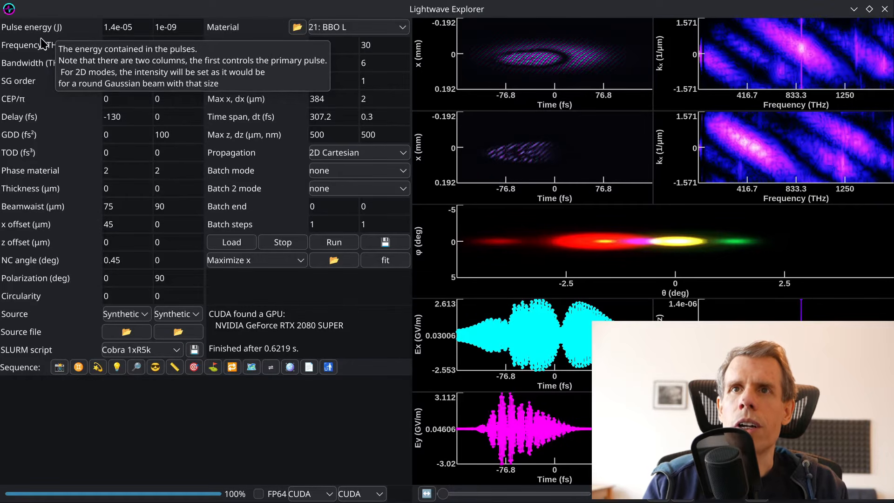
mouse_move(42, 47)
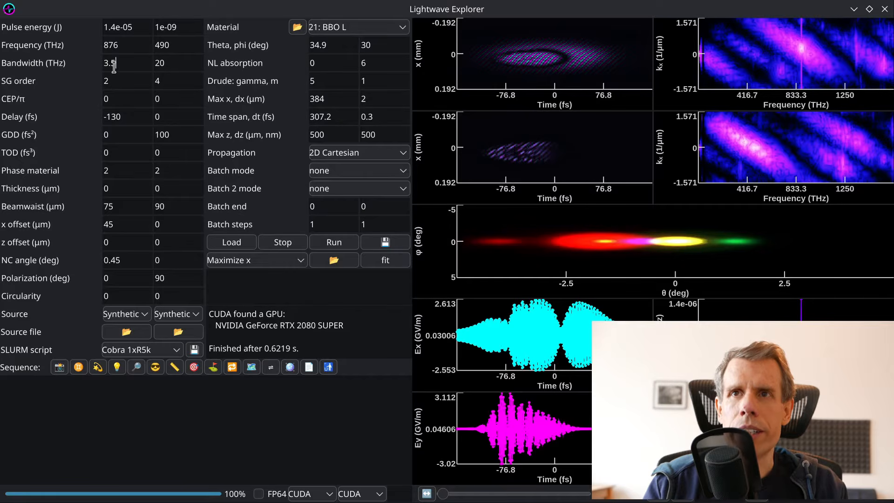
- Review the primary pulse's phase settings: CEP, delay, GDD, TOD, phase material and material thickness
double_click(116, 101)
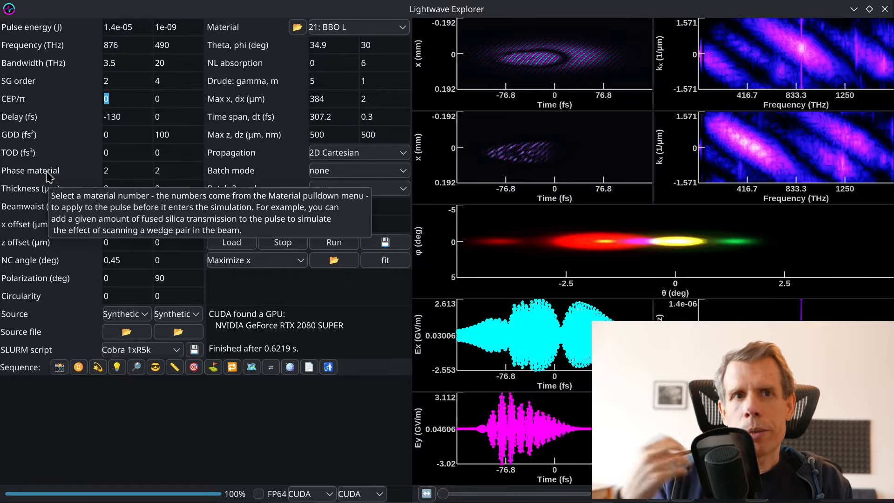
left_click(122, 117)
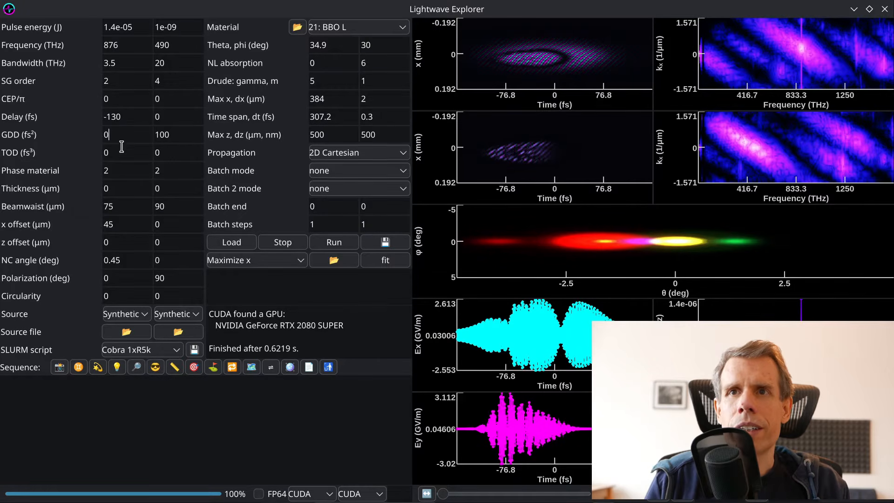
left_click(123, 154)
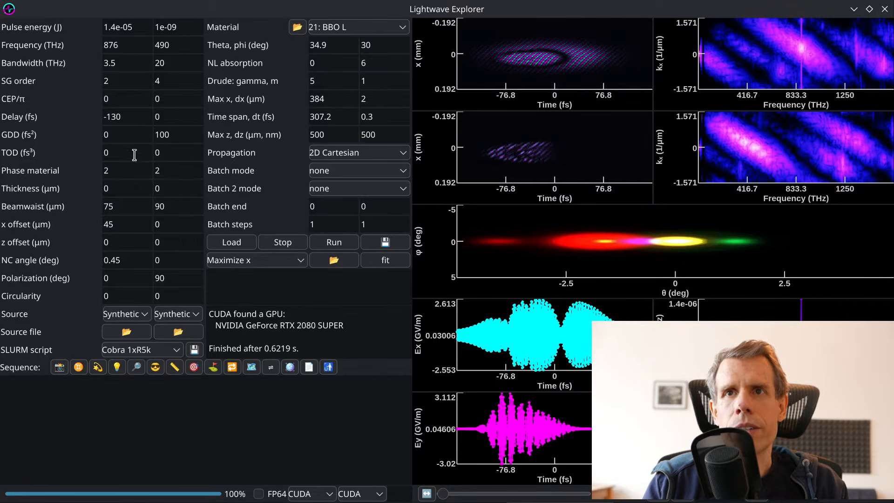
double_click(118, 101)
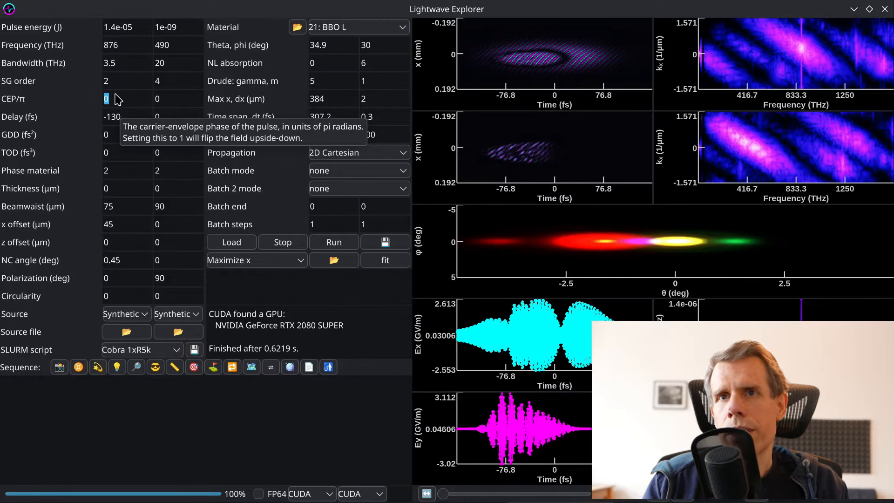
left_click(117, 100)
left_click_drag(127, 115, 97, 114)
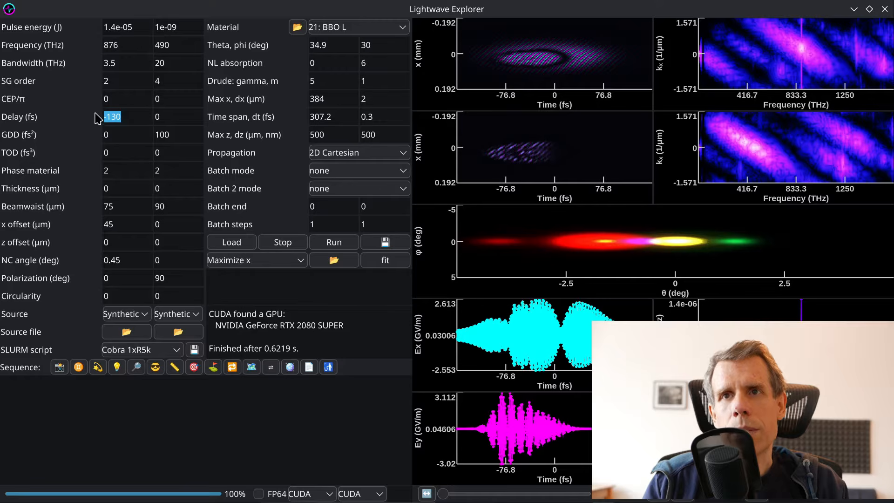
mouse_move(51, 176)
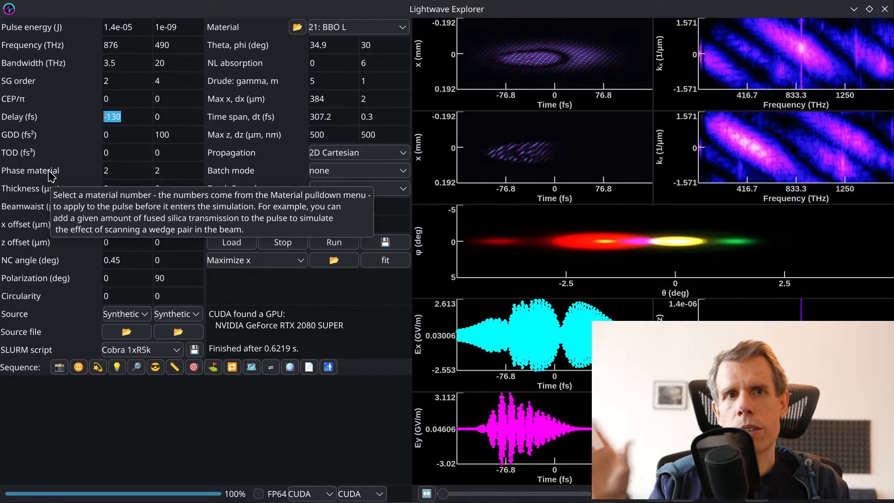
mouse_move(110, 139)
left_mouse_down()
mouse_move(95, 137)
mouse_move(100, 150)
mouse_move(101, 139)
left_mouse_up()
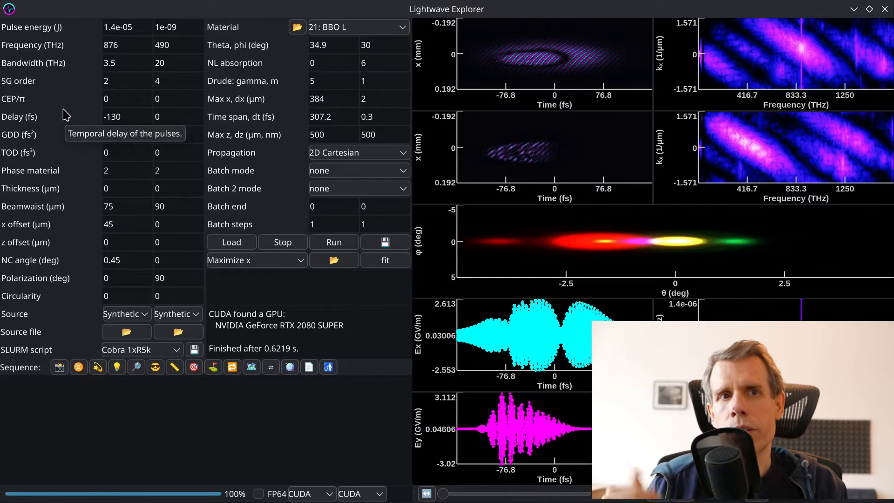
left_click_drag(120, 154, 96, 161)
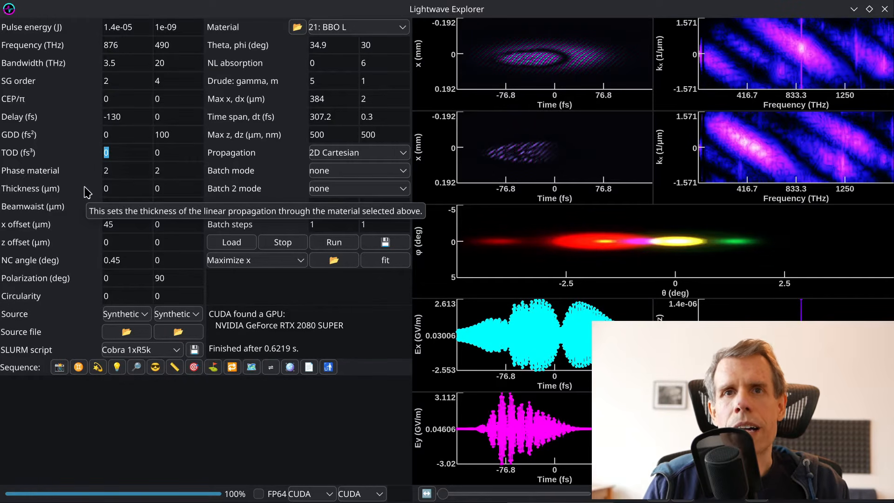
left_click_drag(119, 172, 94, 182)
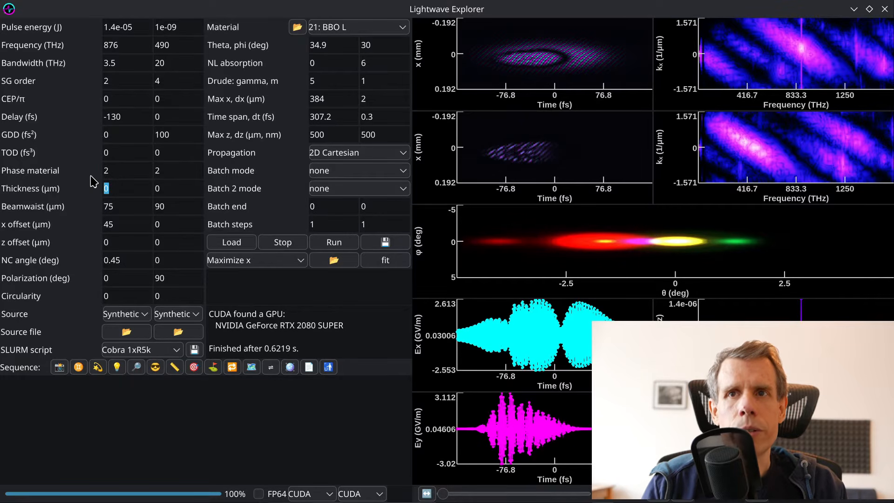
mouse_move(69, 172)
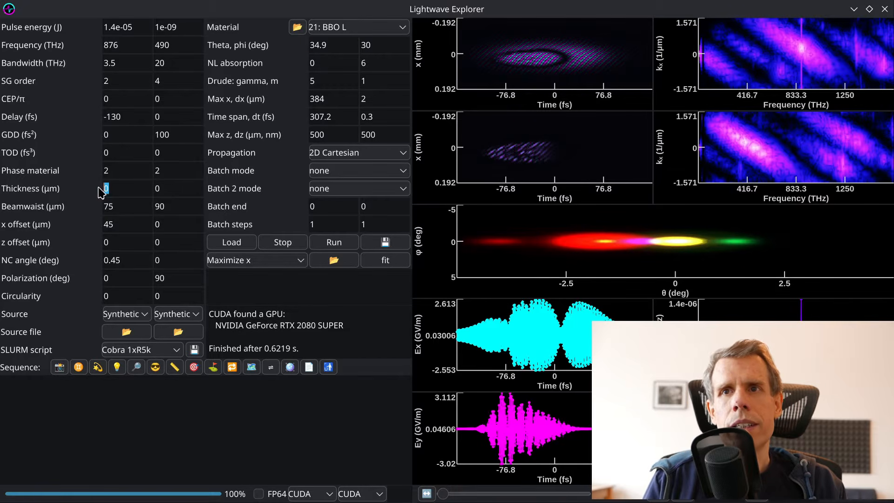
mouse_move(119, 181)
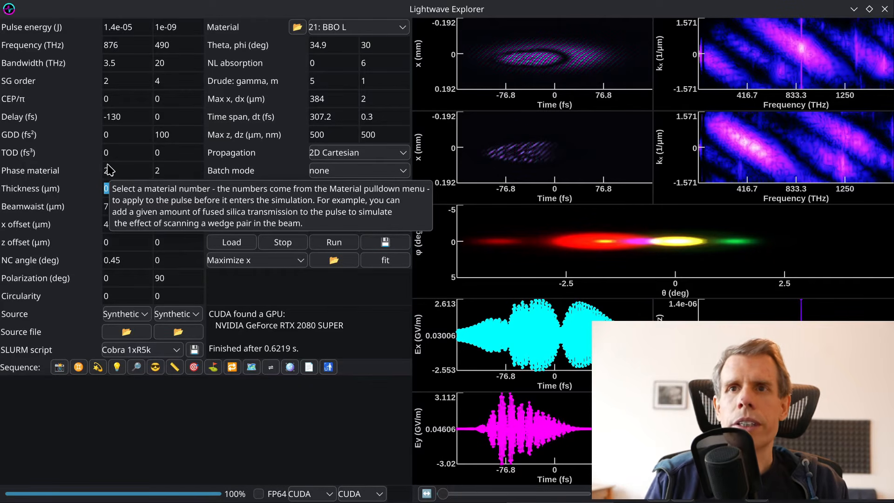
mouse_move(136, 154)
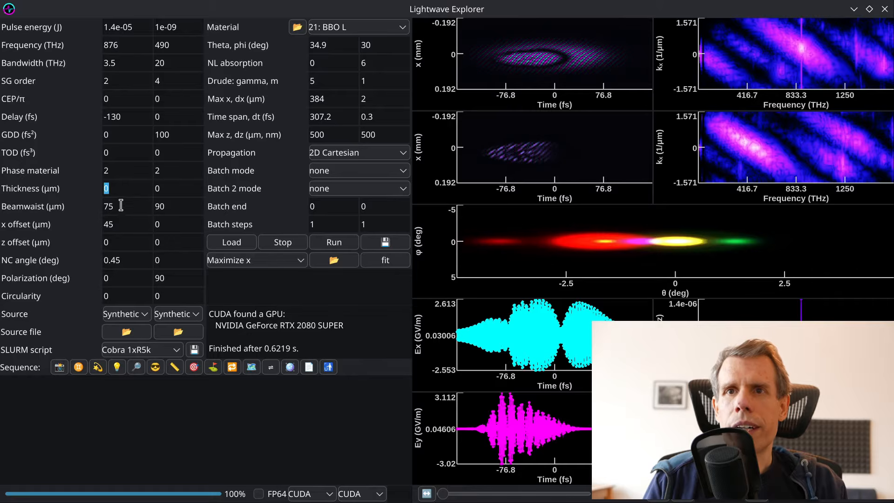
- Examine the primary beam's beamwaist, x offset and z offset settings
mouse_move(95, 233)
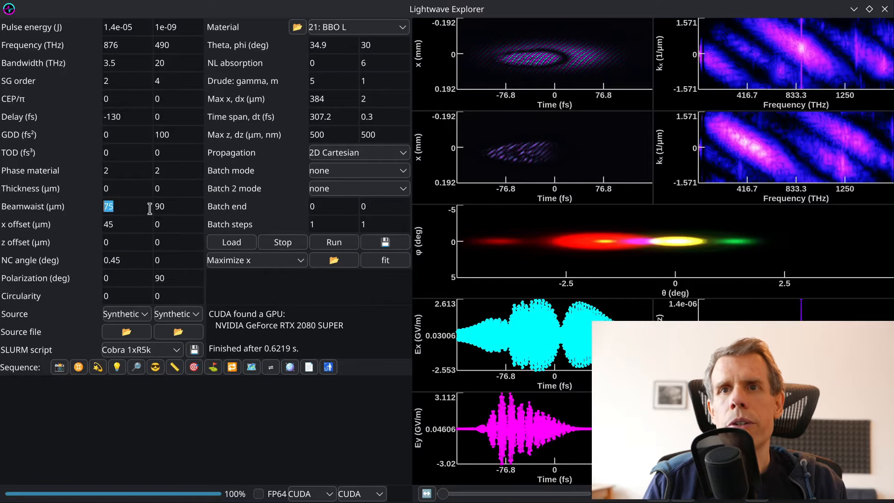
left_click(106, 225)
left_click(106, 241)
mouse_move(138, 231)
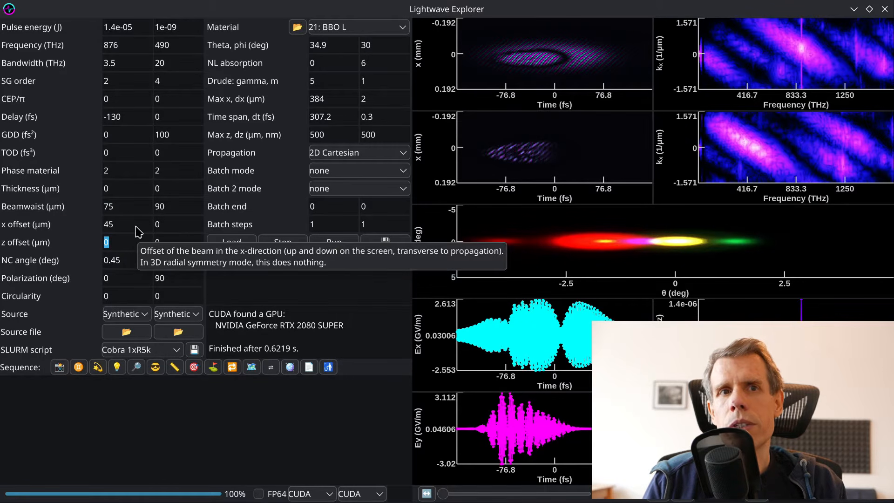
left_click(111, 227)
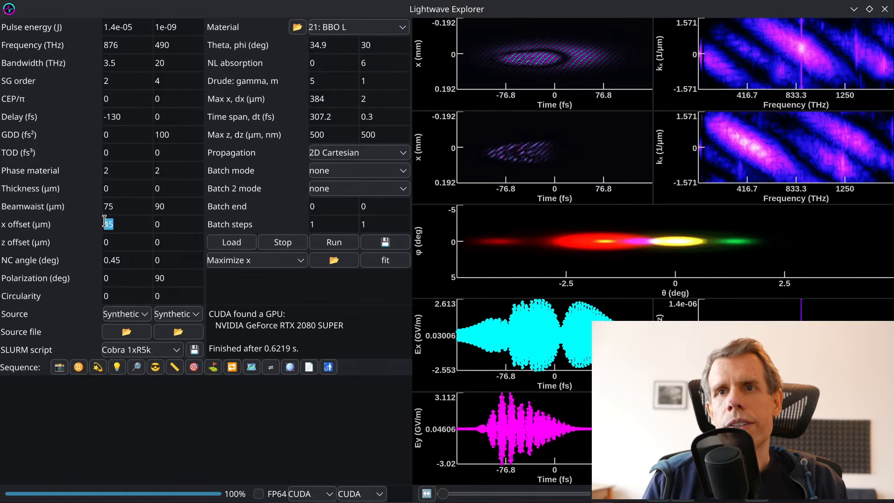
mouse_move(115, 233)
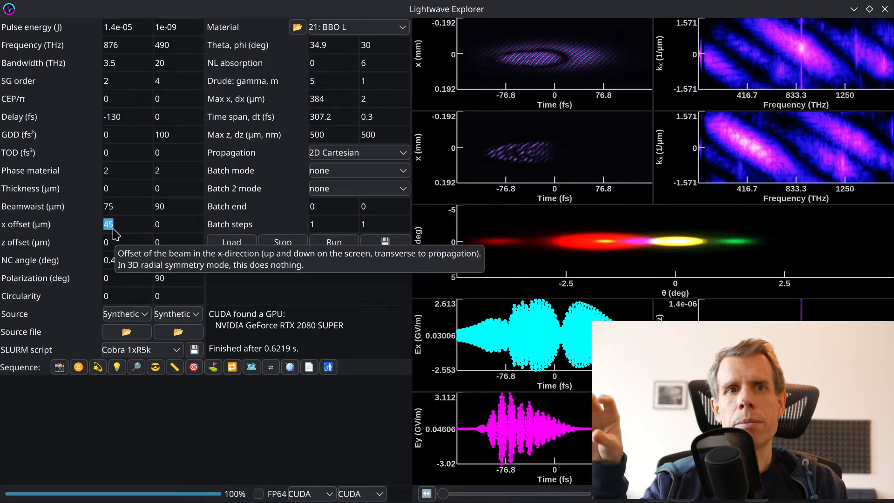
left_click(112, 242)
mouse_move(86, 242)
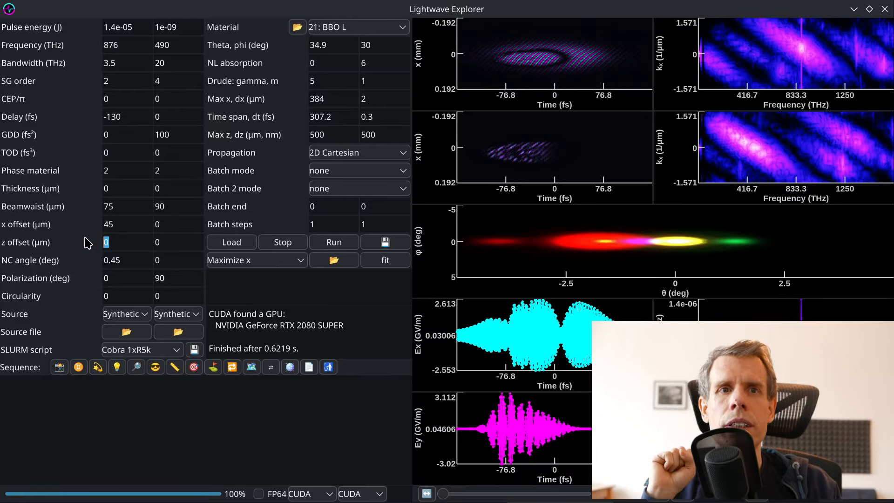
- Review the primary beam's noncollinear angle, polarization and circularity settings and the available pulse source types
left_click(118, 260)
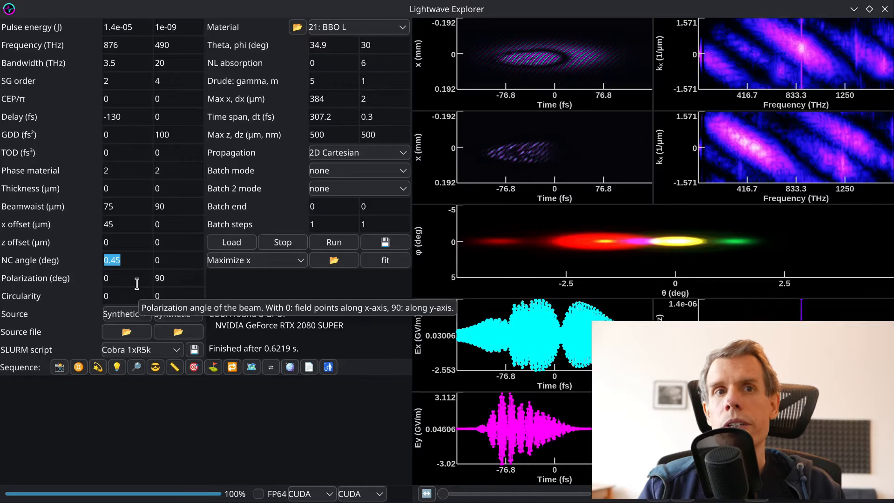
left_click(105, 294)
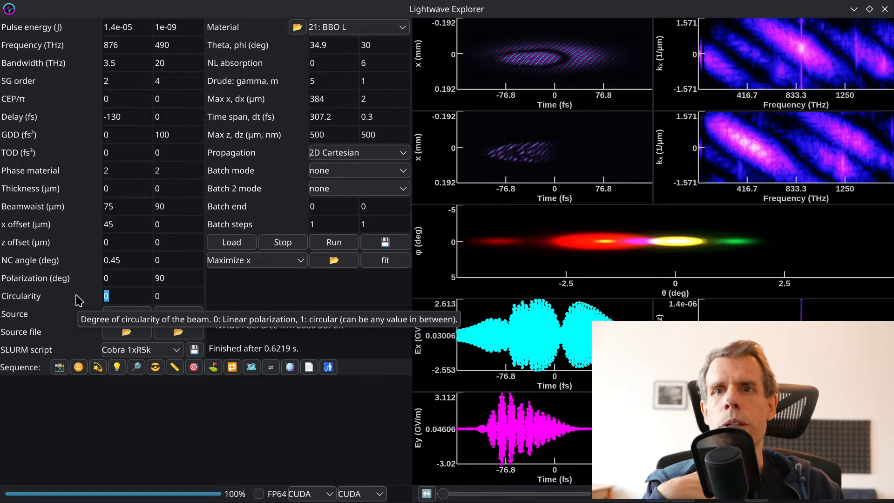
left_click(112, 279)
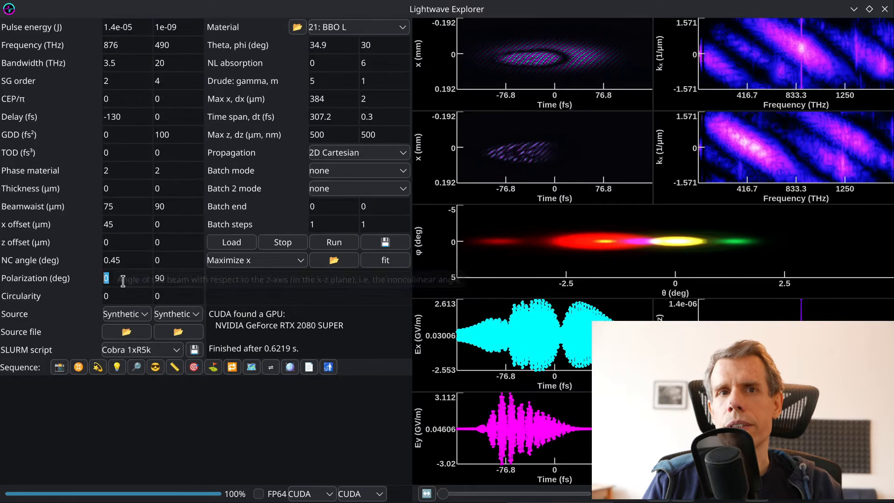
left_click(125, 314)
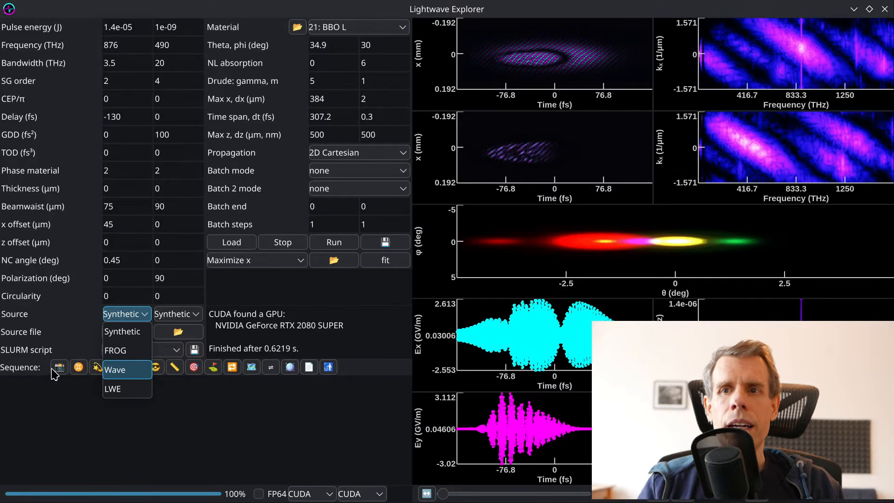
left_click(110, 399)
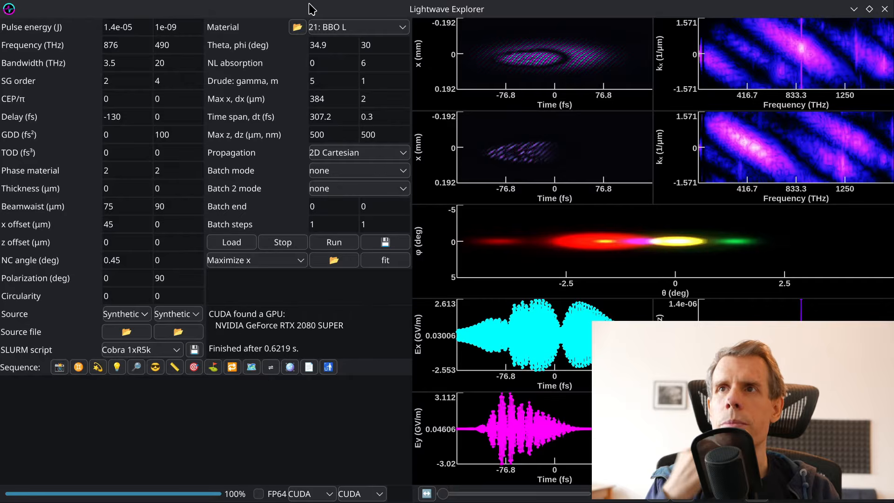
- Look through the list of crystal materials and examine the nonlinear absorption and Drude model parameters
left_click(337, 31)
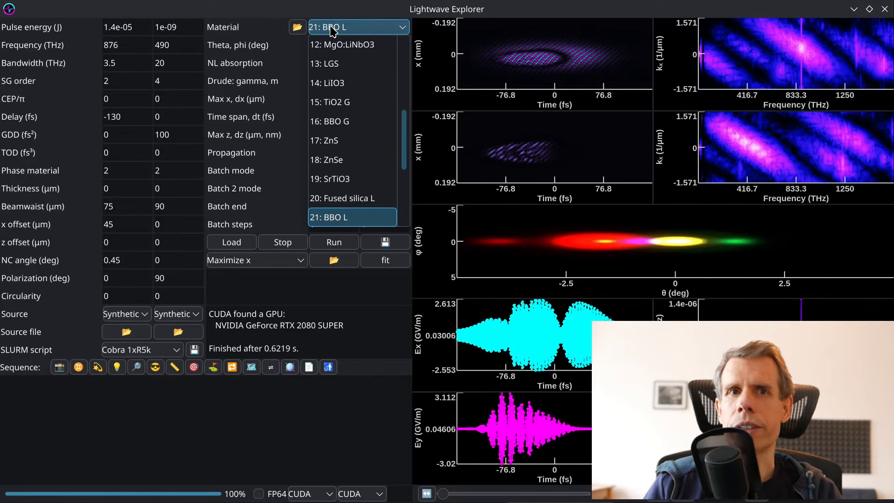
left_click(332, 31)
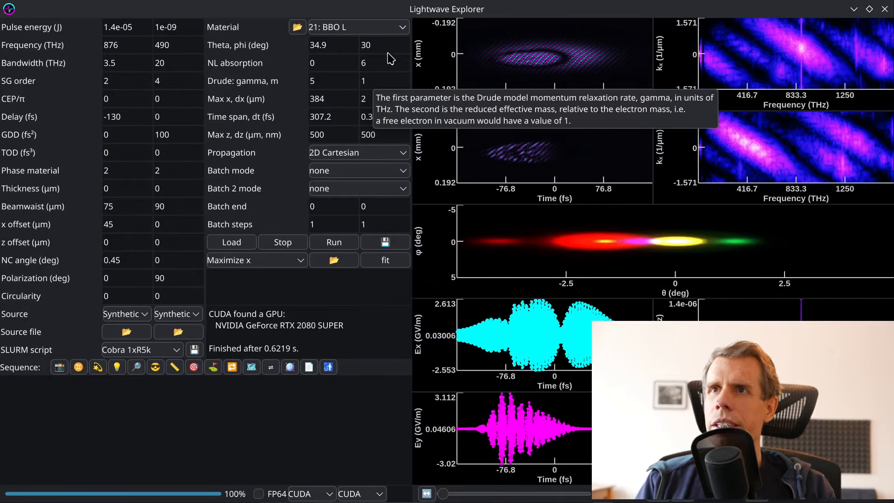
double_click(313, 62)
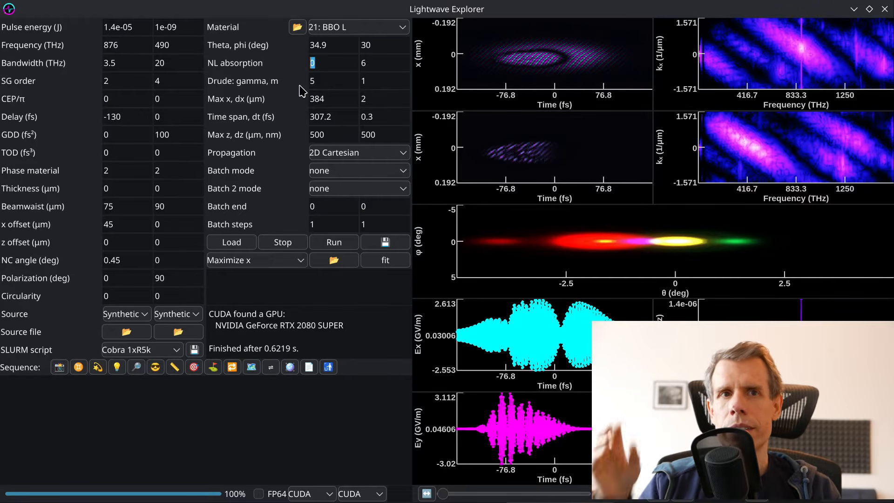
mouse_move(303, 89)
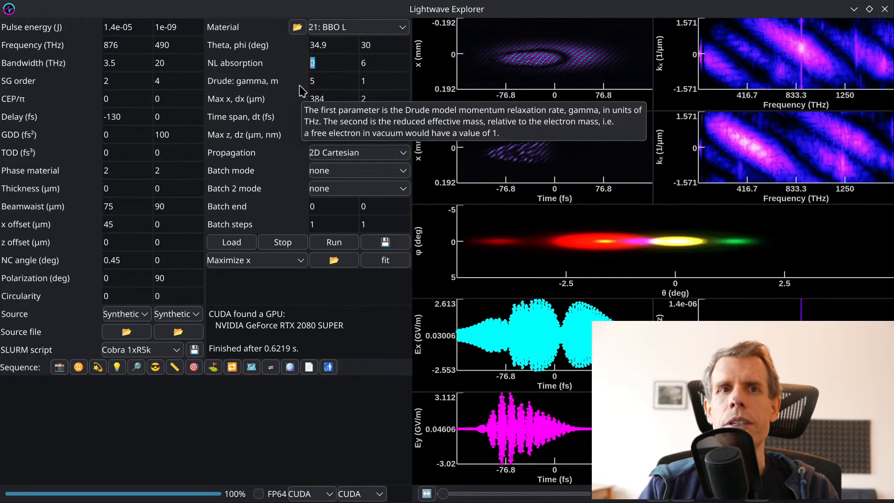
mouse_move(336, 69)
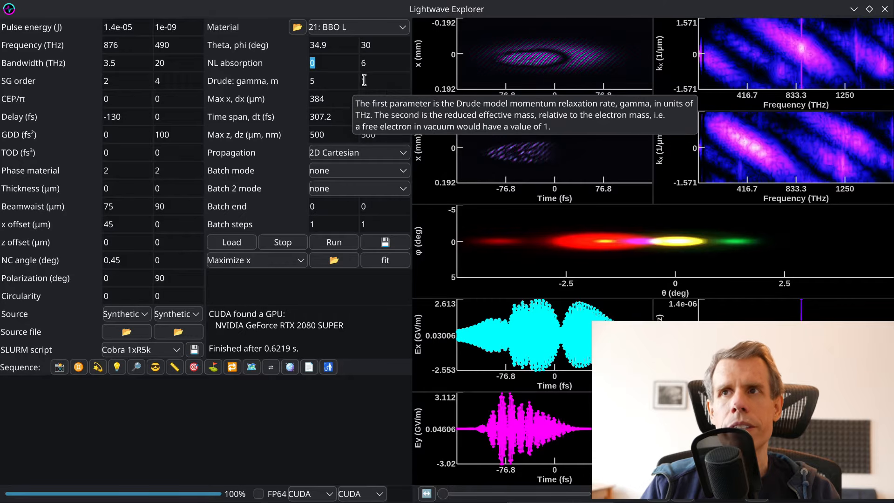
- Examine the second nonlinear absorption parameter and the Drude model's gamma and effective mass values
left_click(365, 65)
double_click(364, 65)
mouse_move(377, 70)
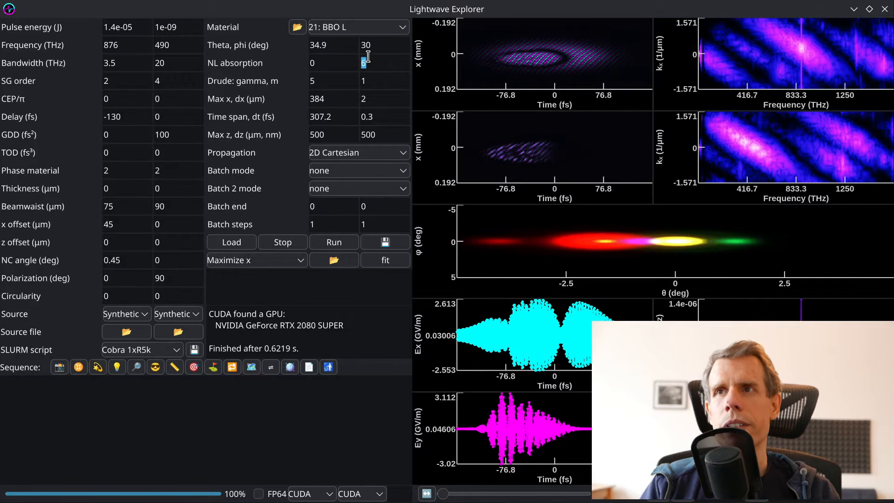
left_click(135, 52)
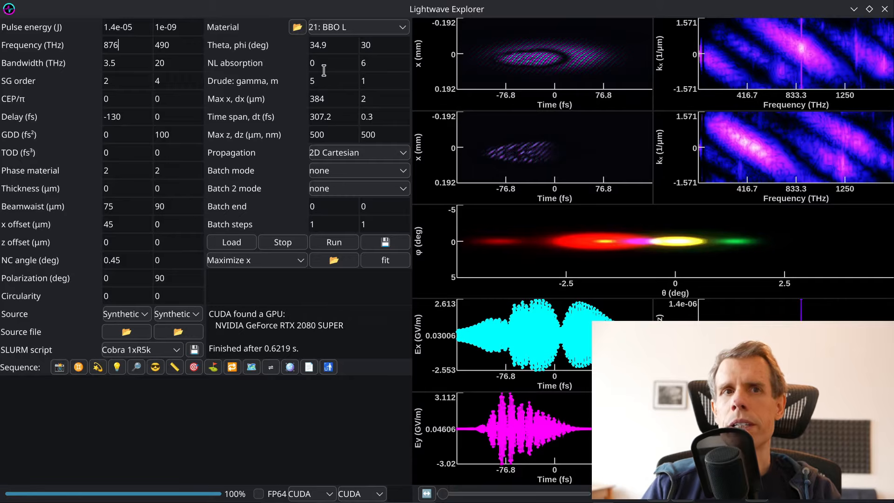
double_click(311, 82)
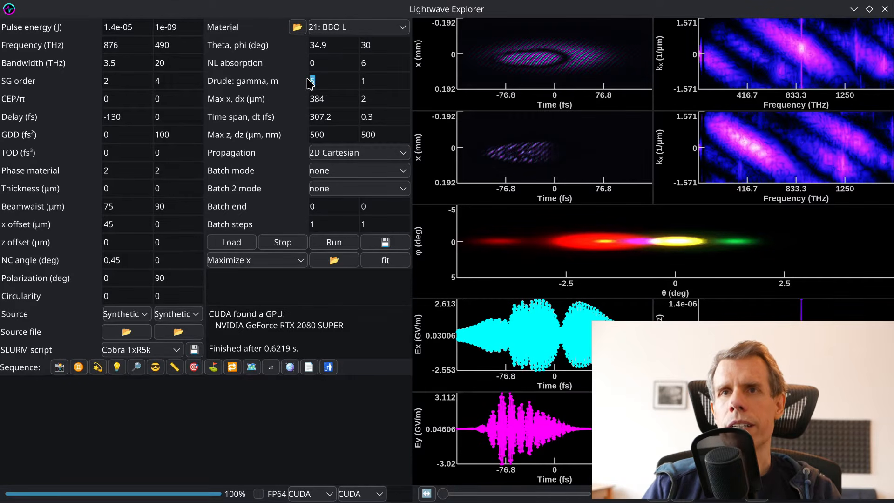
left_click_drag(374, 81, 355, 79)
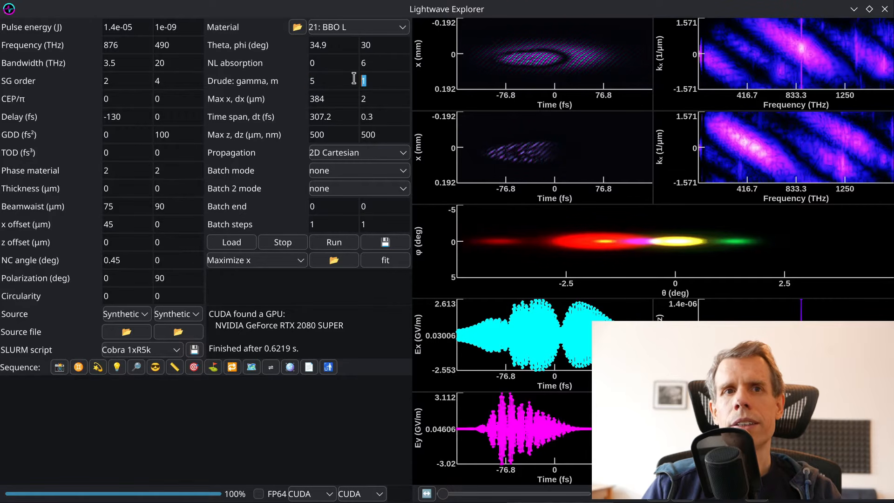
mouse_move(359, 80)
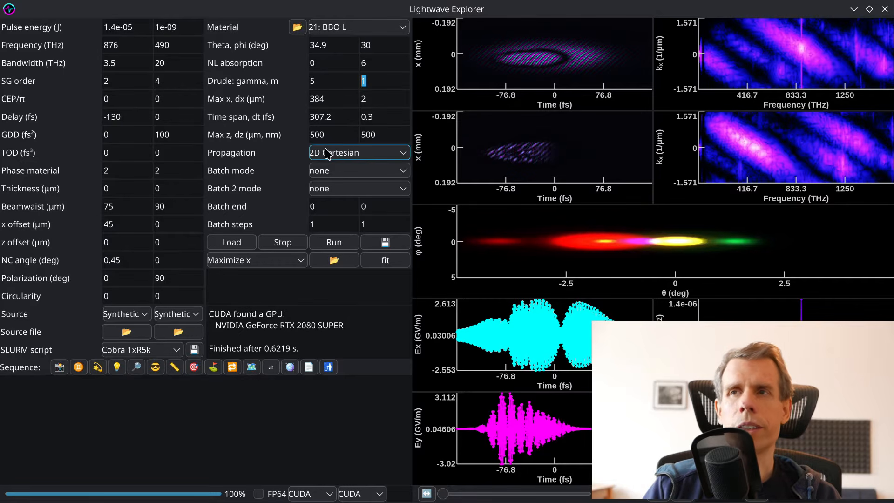
- Review the simulation grid settings: transverse size and dx, time span and dt, and crystal length and dz
mouse_move(254, 113)
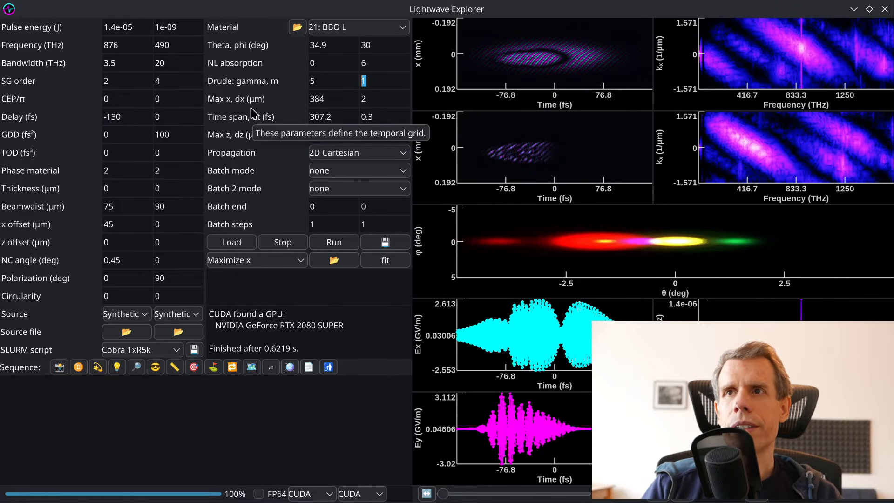
mouse_move(294, 108)
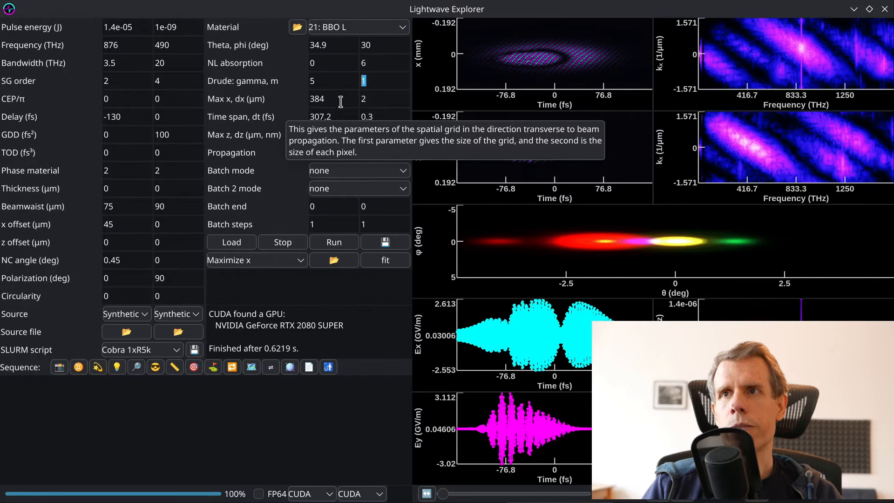
key("Tab")
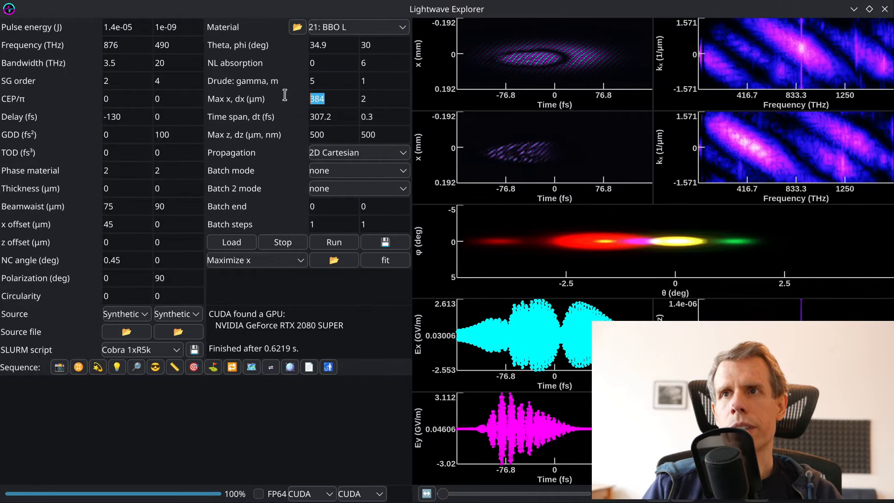
left_click(342, 95)
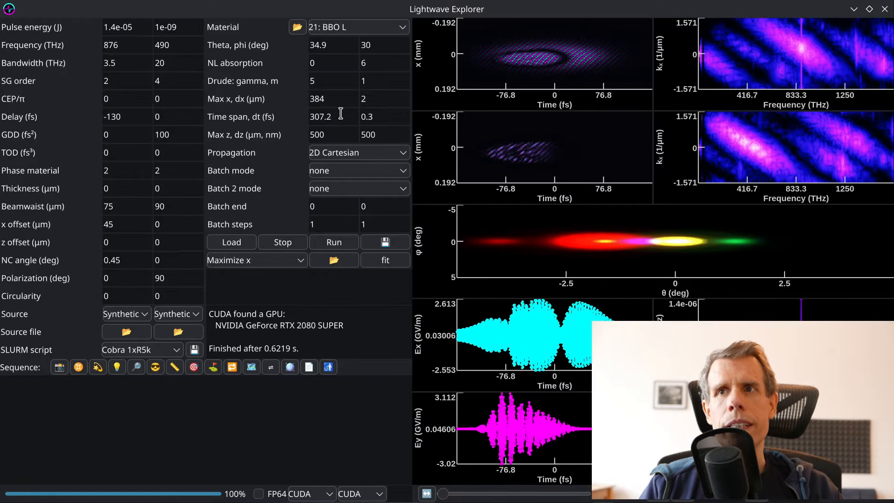
double_click(321, 117)
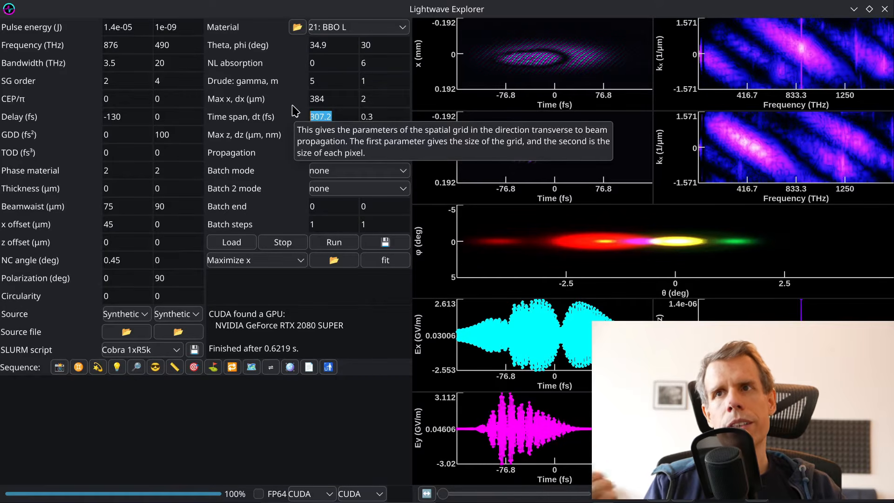
left_click_drag(346, 130, 297, 125)
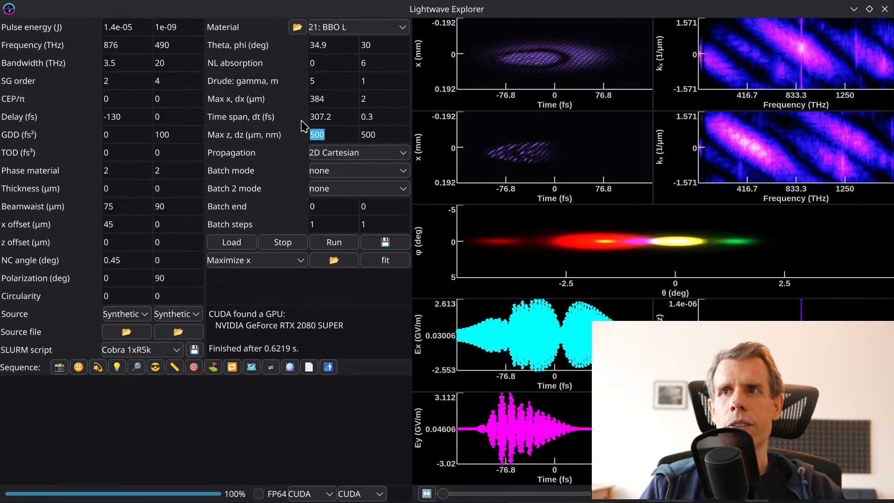
key("Tab")
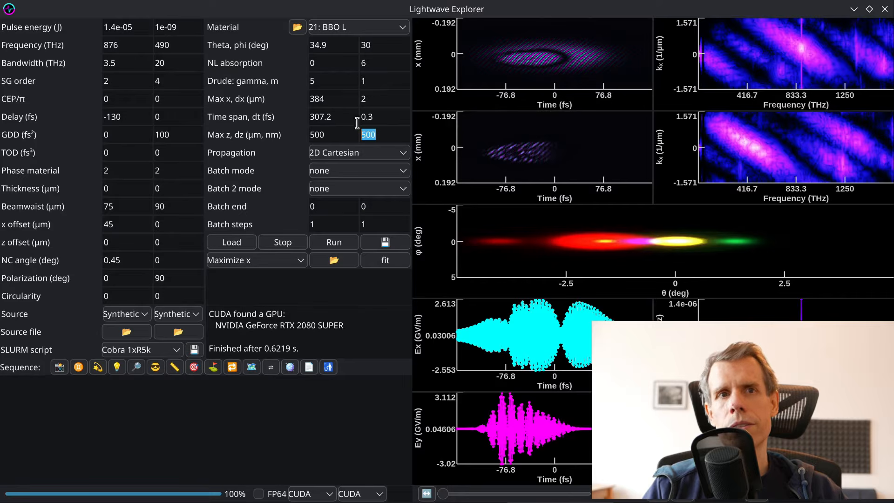
mouse_move(377, 132)
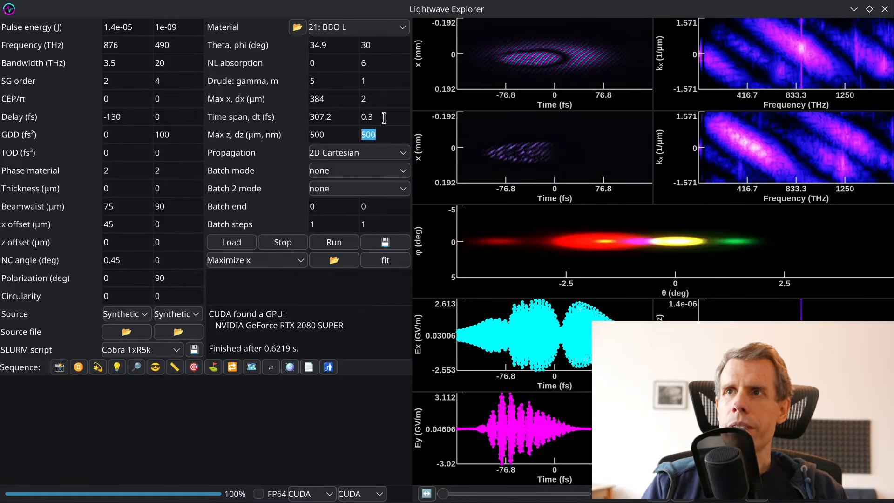
mouse_move(320, 118)
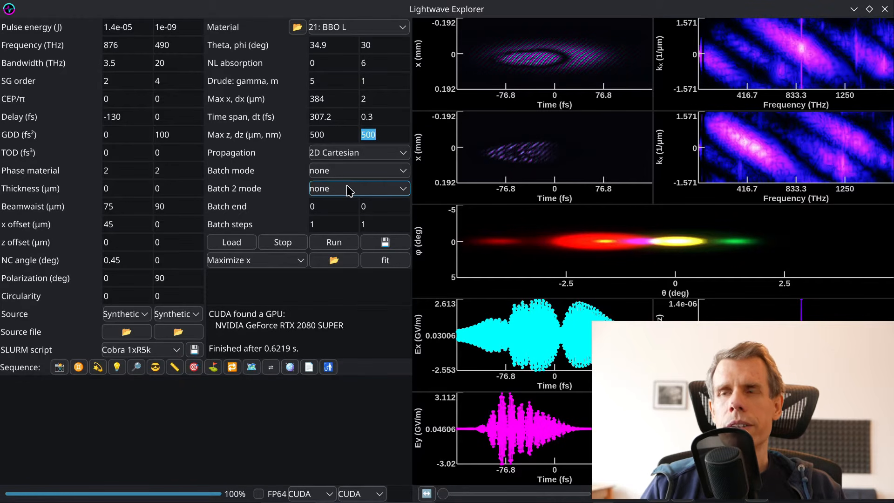
- Try the 3D radial symmetry propagation mode, look over the other available modes and return to 2D Cartesian
left_click(362, 154)
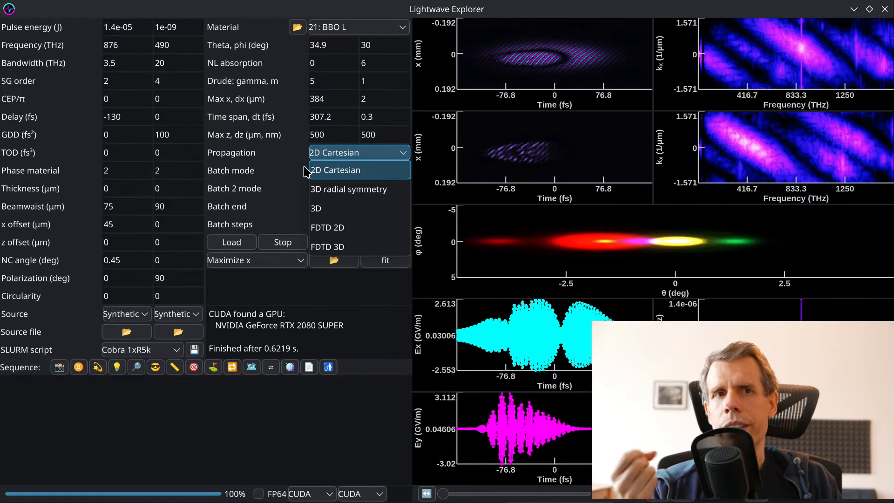
left_click(340, 189)
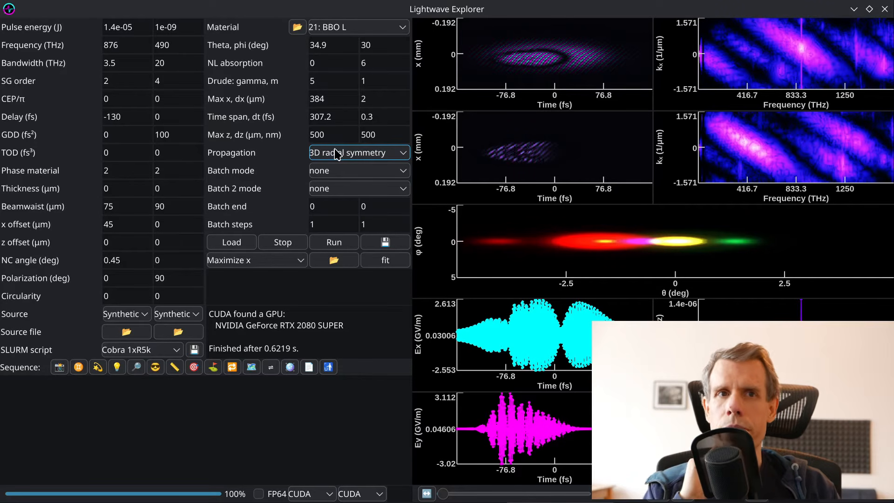
left_click(337, 154)
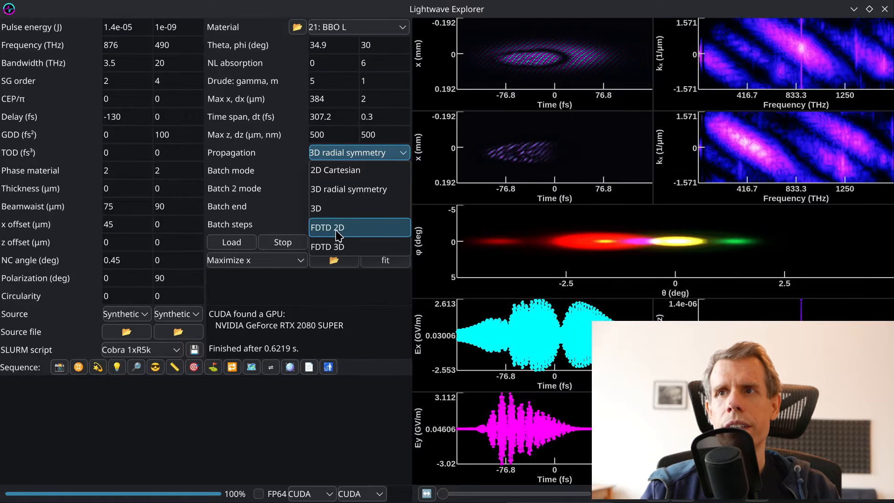
left_click(343, 172)
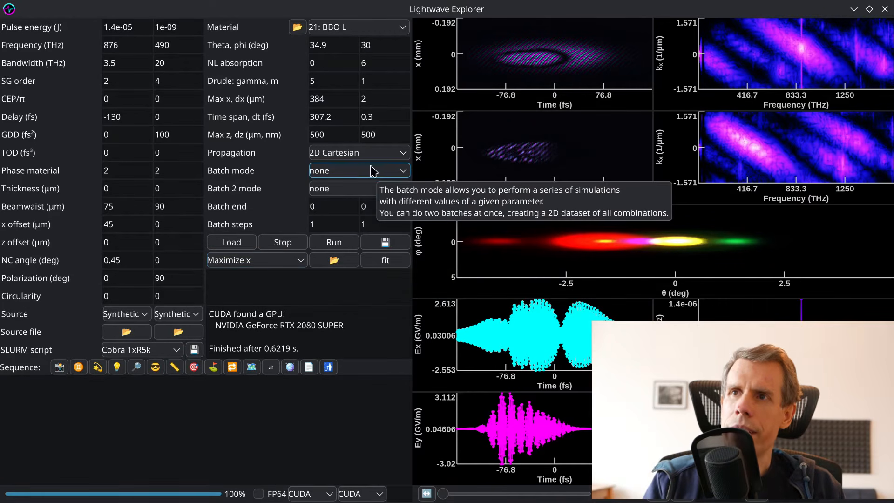
- Run the simulation again and examine the space-time field plots and the spatial-frequency spectra of both polarizations
left_click(335, 246)
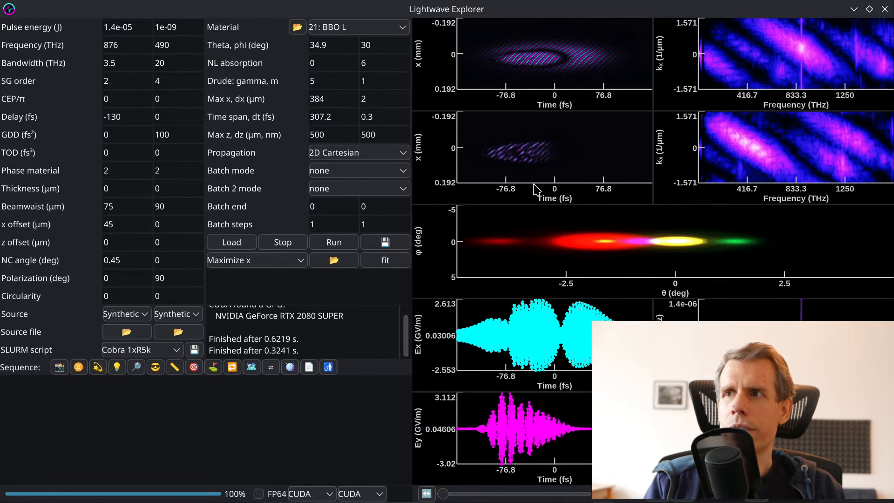
mouse_move(547, 181)
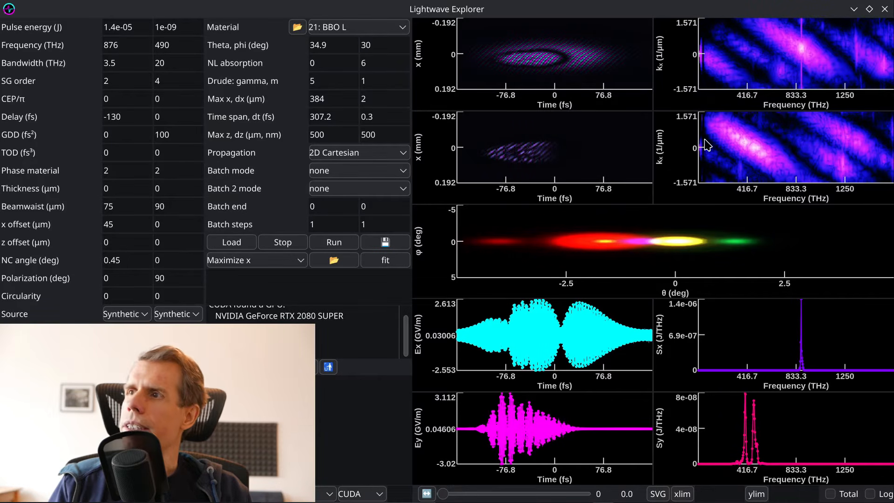
mouse_move(619, 102)
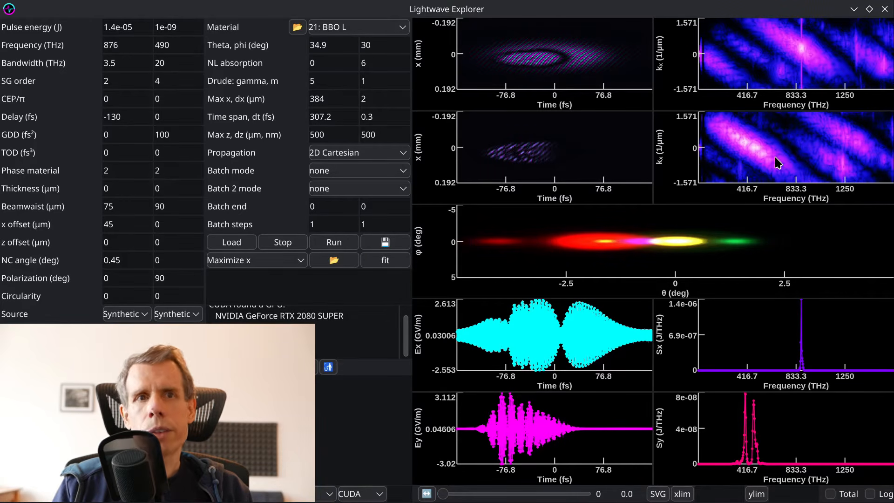
mouse_move(778, 162)
mouse_move(792, 63)
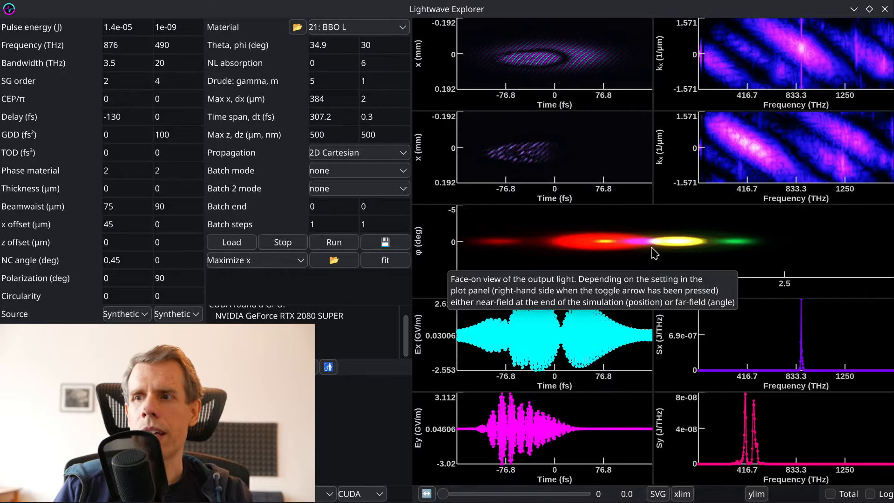
- Show the plot settings and turn off the slice images to enlarge the beam view
left_click(425, 495)
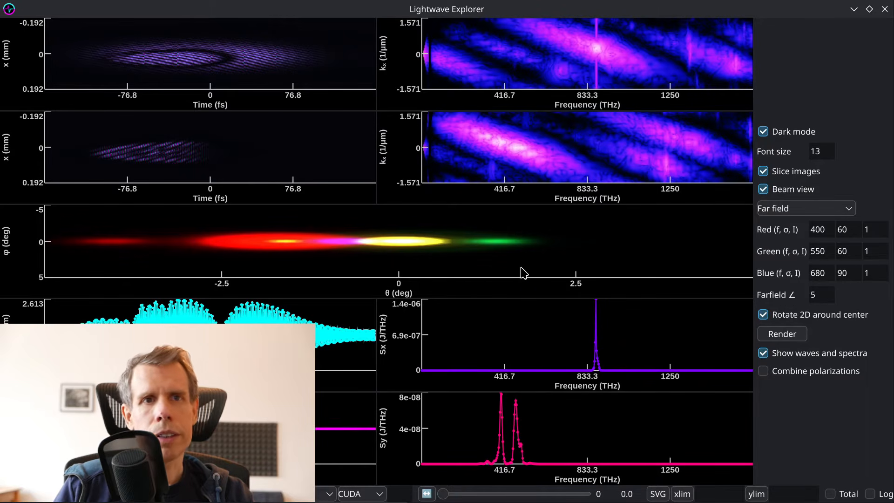
mouse_move(523, 273)
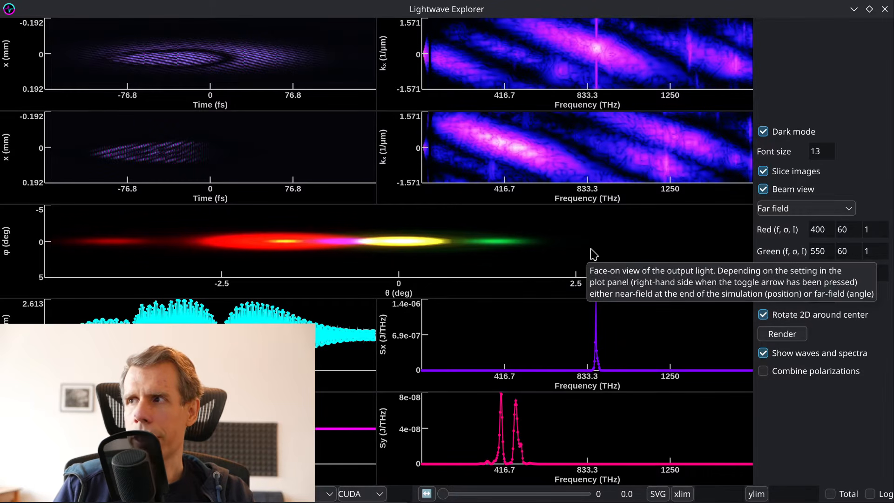
left_click(764, 172)
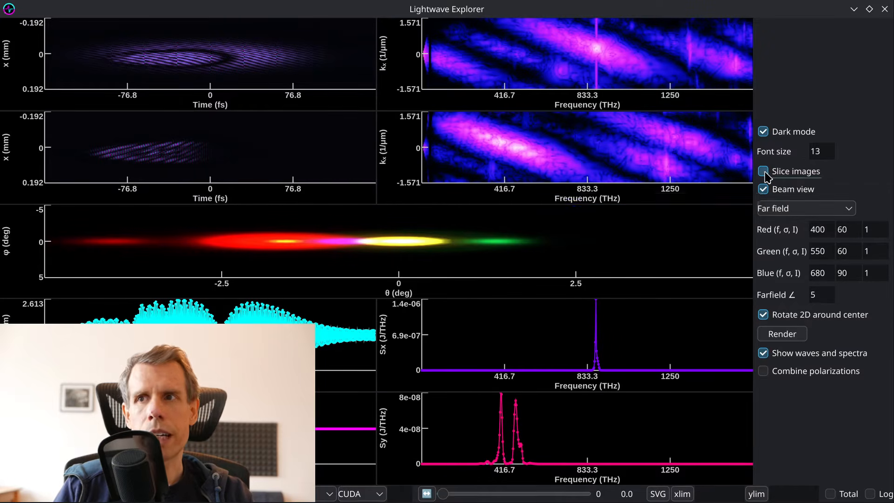
mouse_move(362, 86)
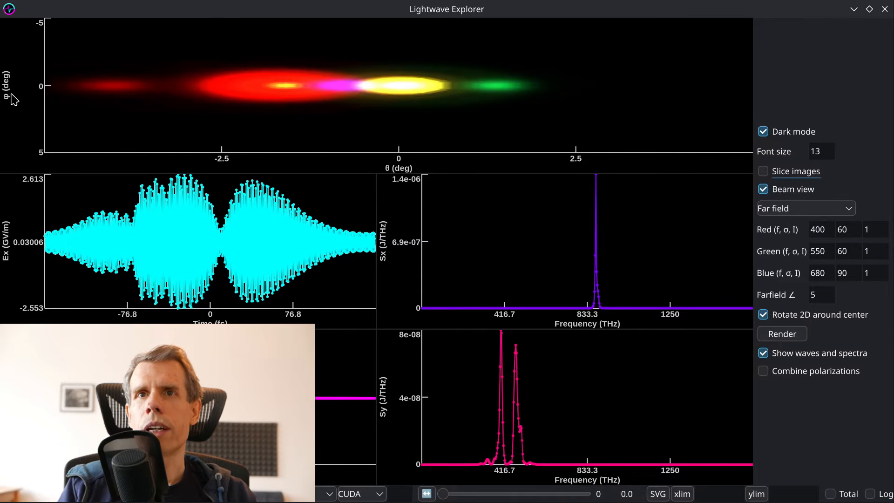
mouse_move(23, 93)
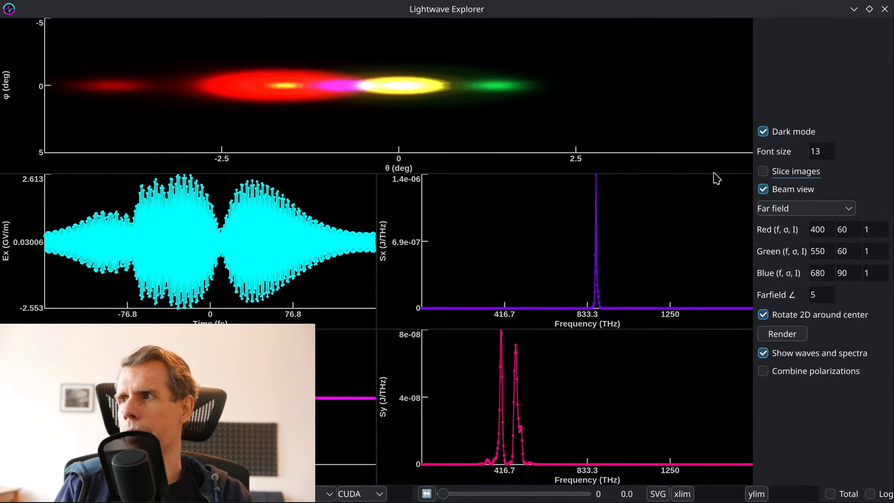
- Render the beam view in the near field, switch it back to the far field and render it again
left_click(773, 210)
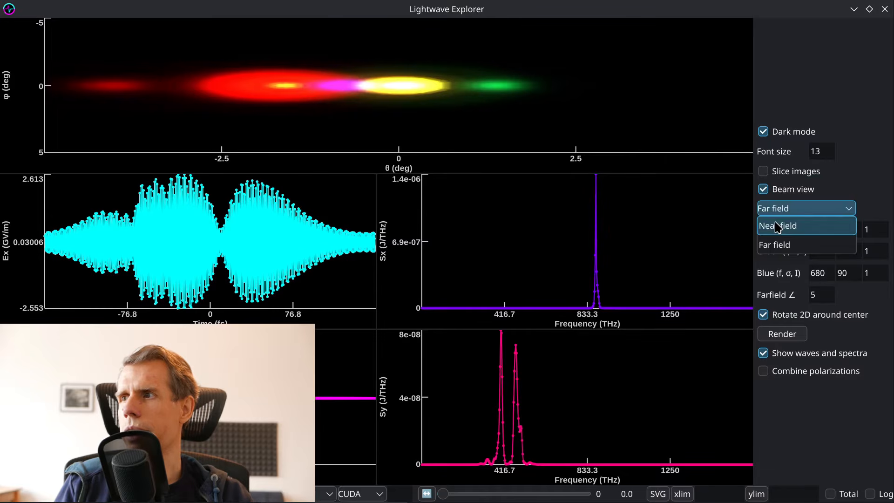
left_click(778, 227)
left_click(796, 335)
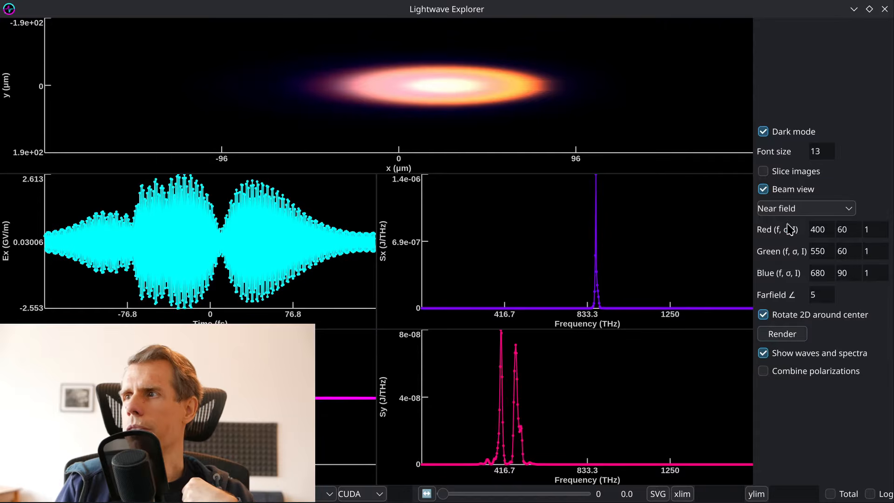
left_click(794, 211)
left_click(792, 244)
left_click(782, 335)
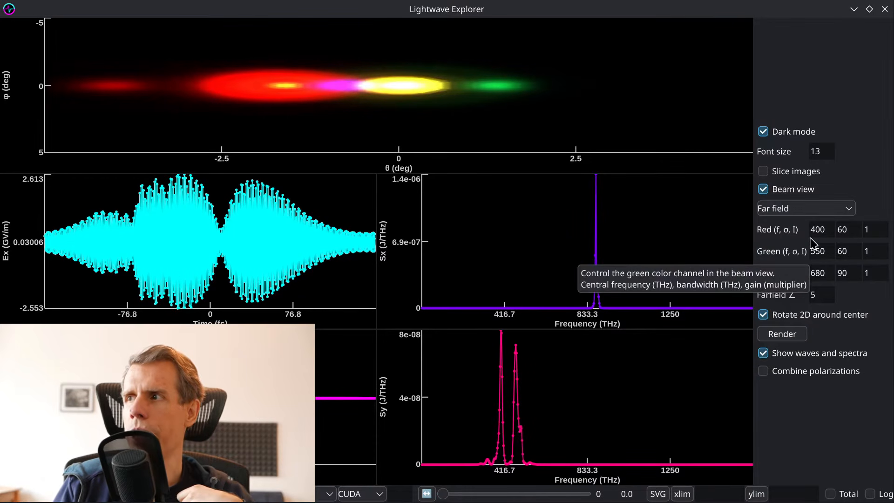
- Set the red channel's central frequency to 100 THz and render the beam view
left_click(822, 229)
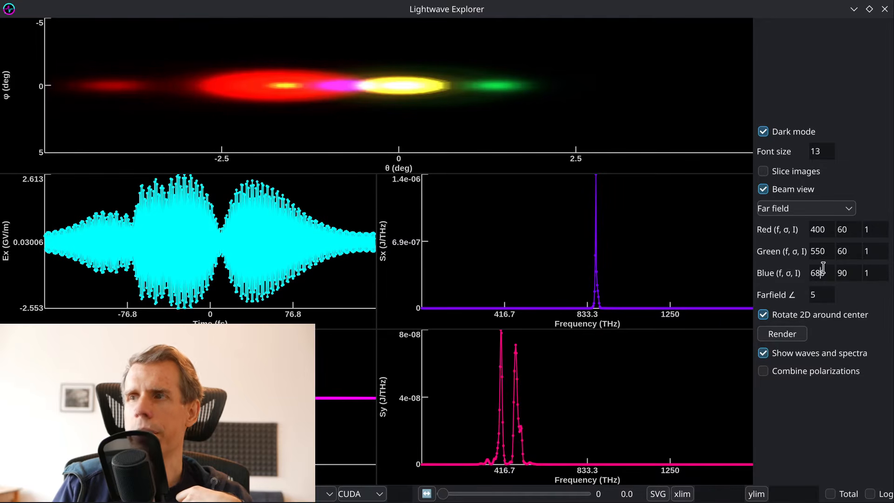
left_click_drag(827, 228, 804, 228)
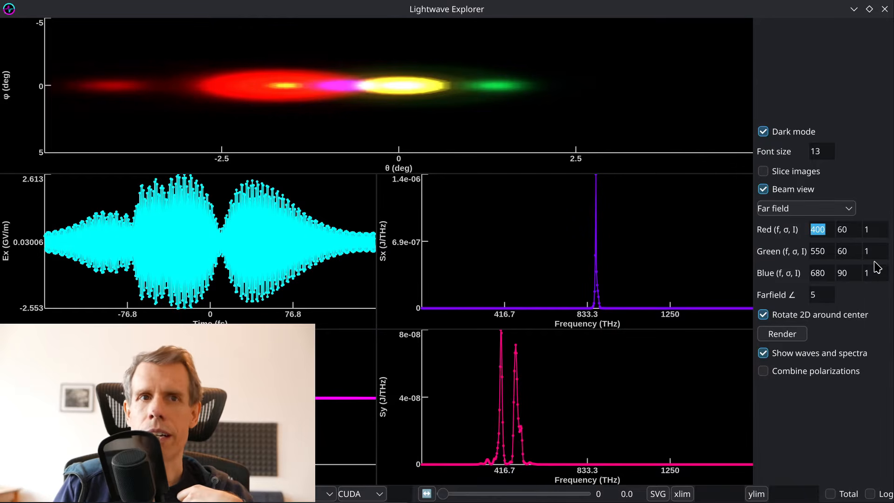
type("100")
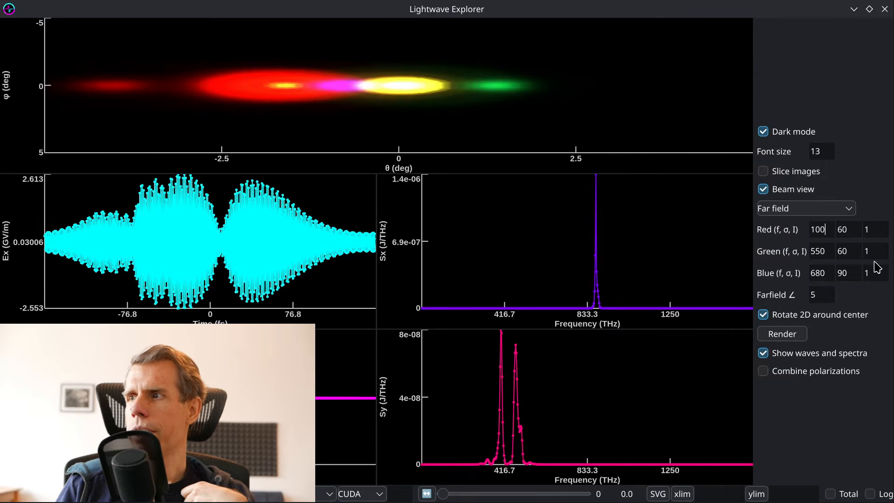
left_click(782, 340)
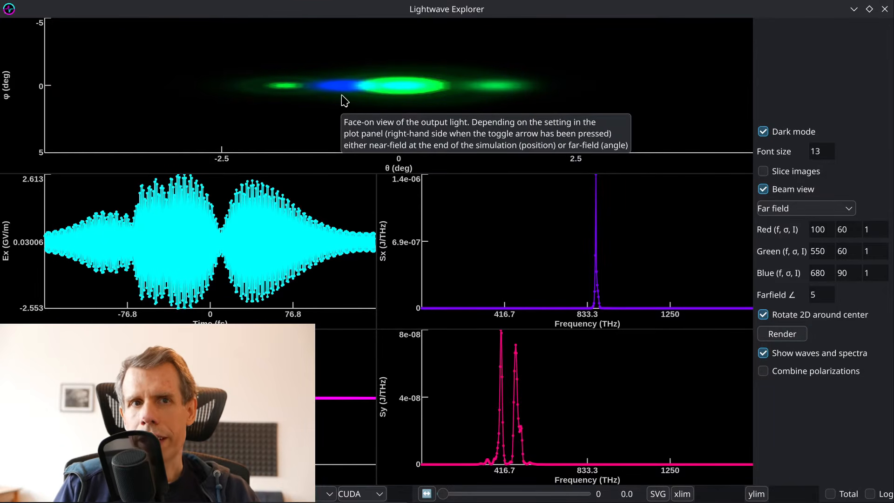
- Restore the red channel's central frequency to 400 THz and render the beam view again
left_click_drag(826, 230, 681, 245)
type("400")
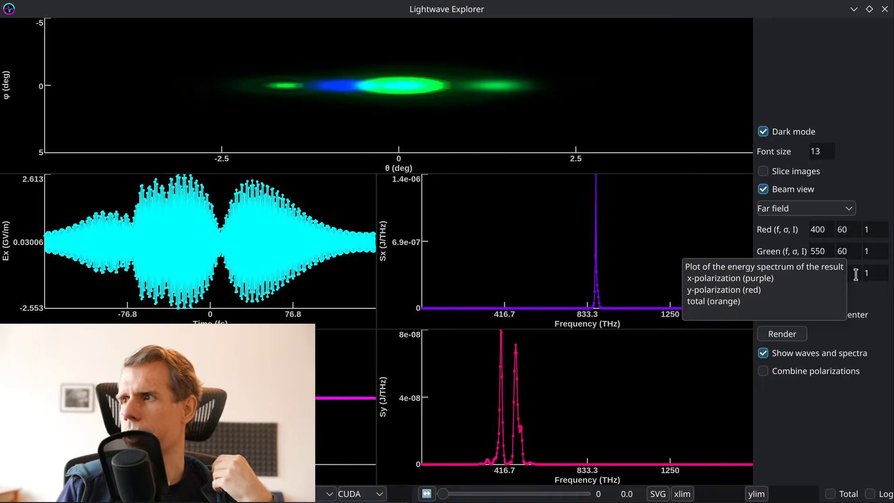
key("Return")
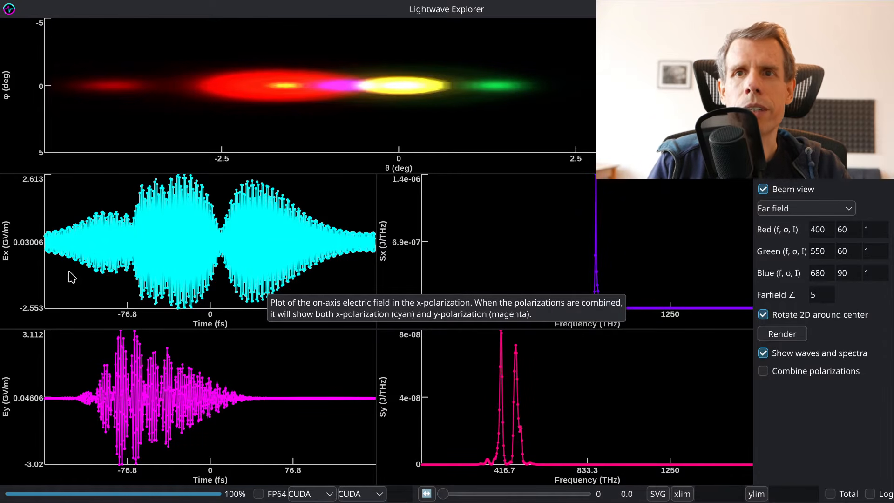
- Turn the slice images back on and combine both polarizations in the wave and spectrum plots
left_click(763, 188)
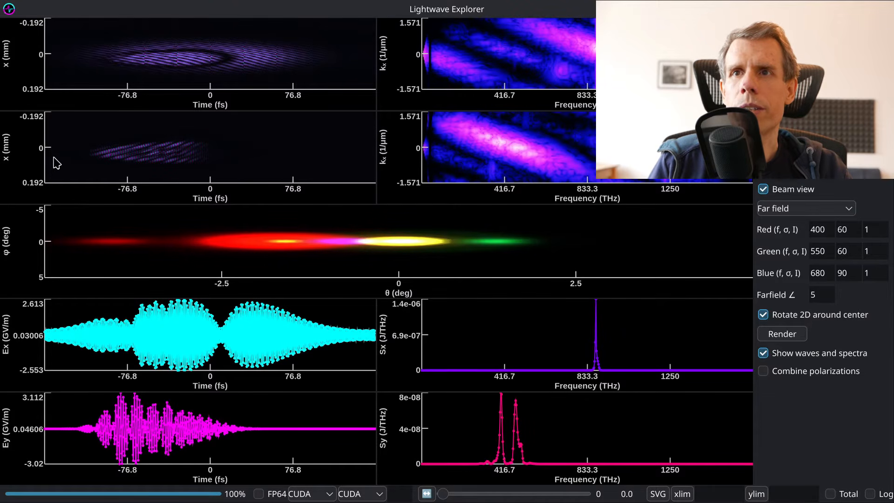
mouse_move(369, 156)
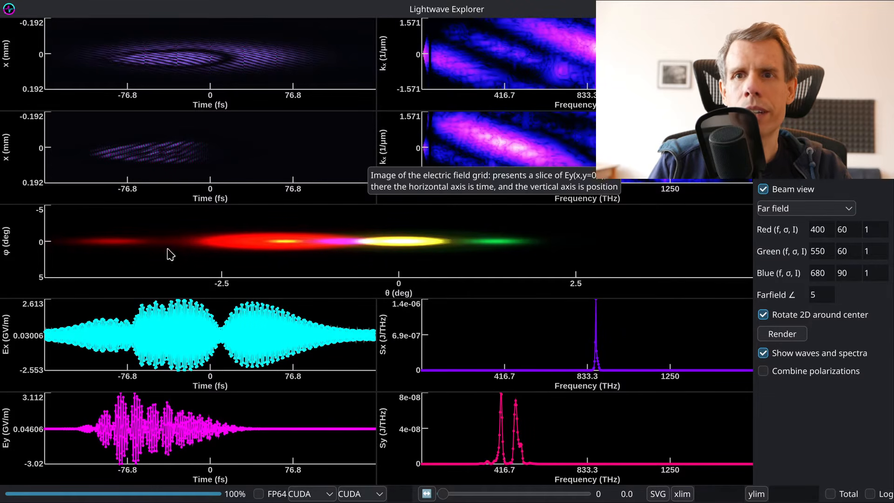
mouse_move(33, 350)
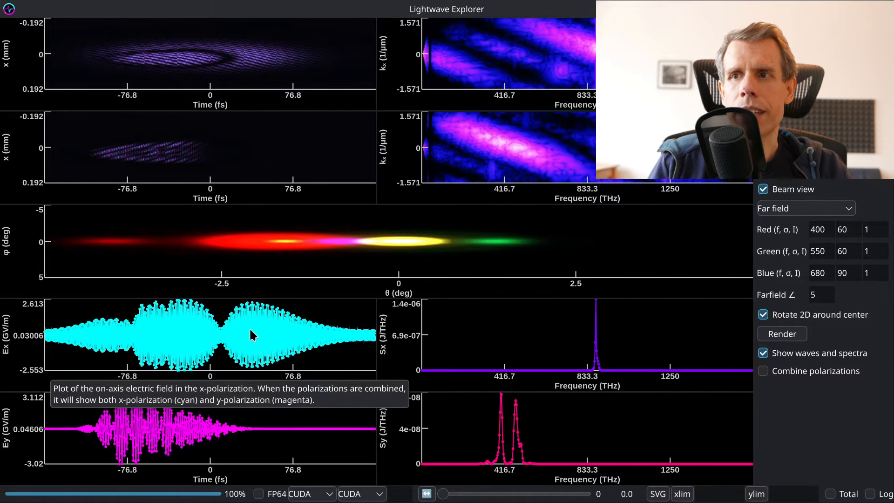
mouse_move(52, 431)
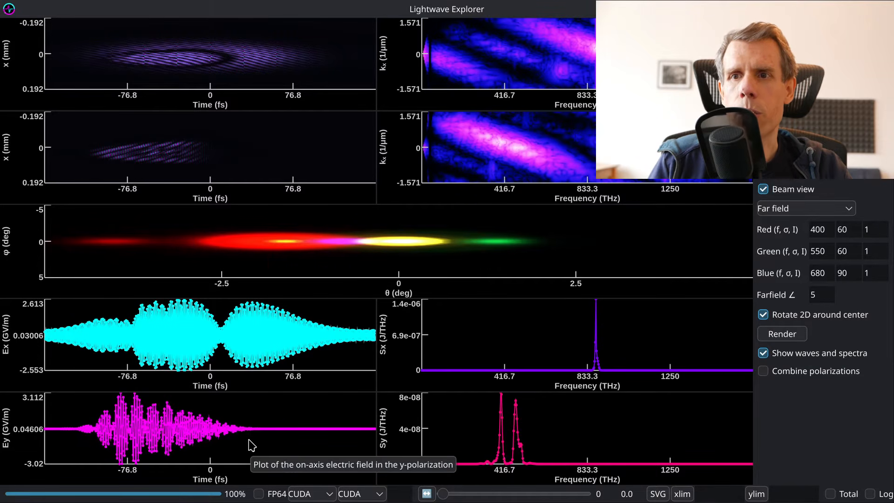
mouse_move(80, 186)
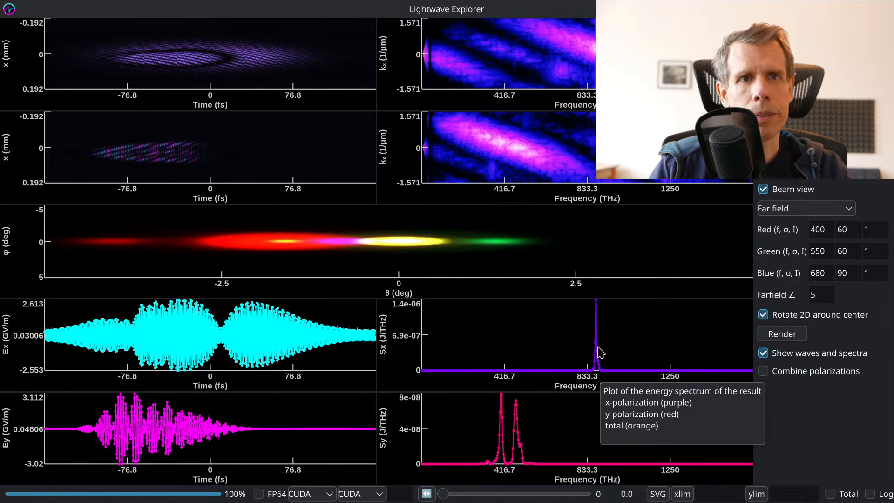
left_click(764, 371)
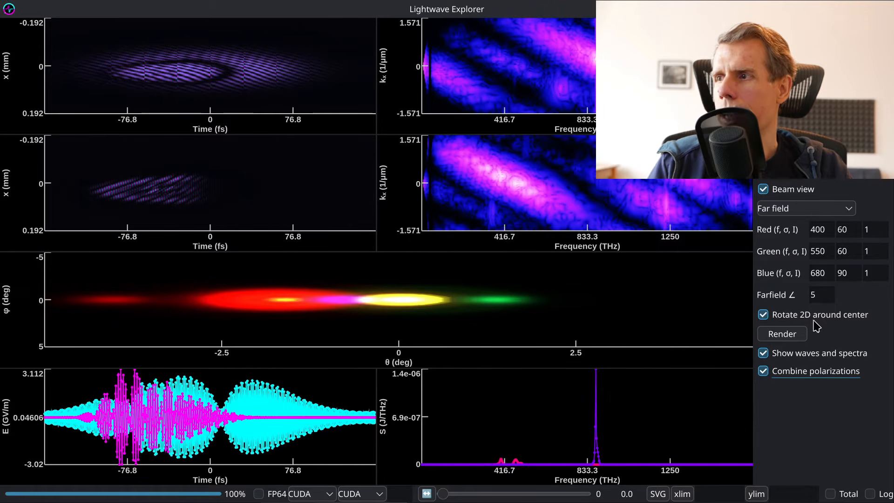
- Limit the energy spectrum plot's frequency axis to 300–500 THz
left_click(709, 493)
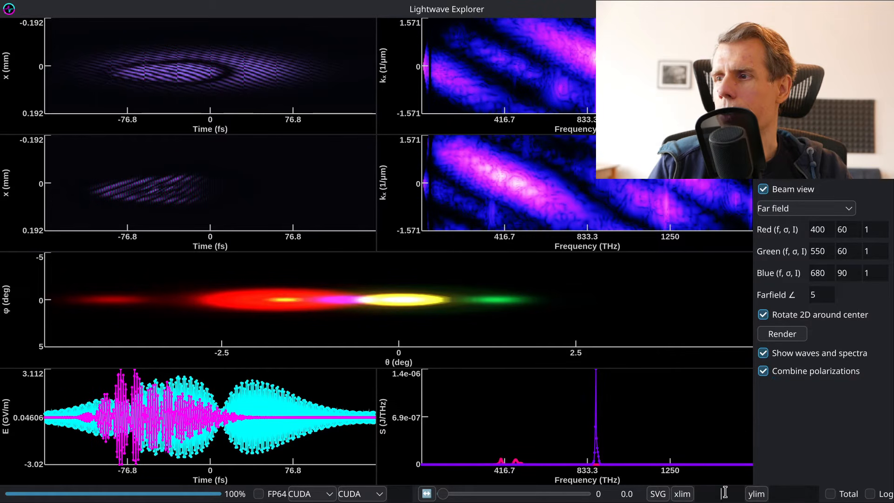
left_click(806, 490)
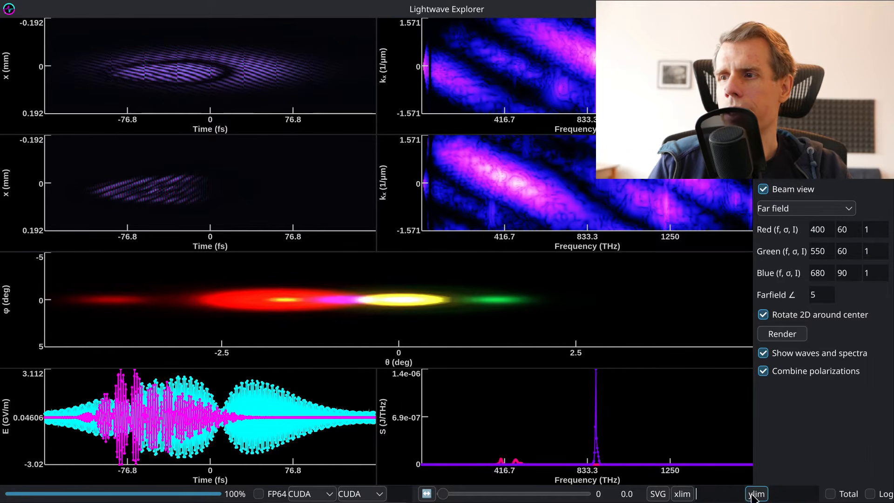
left_click(732, 496)
type("300")
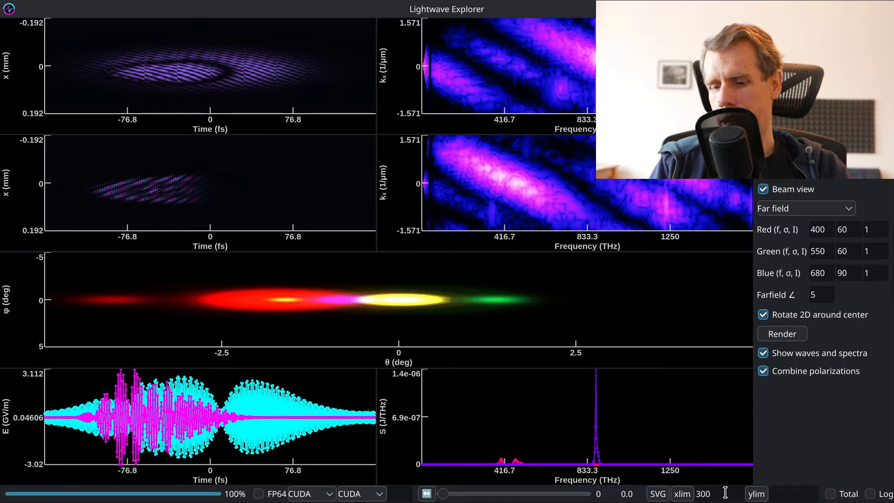
left_click(725, 493)
type("500")
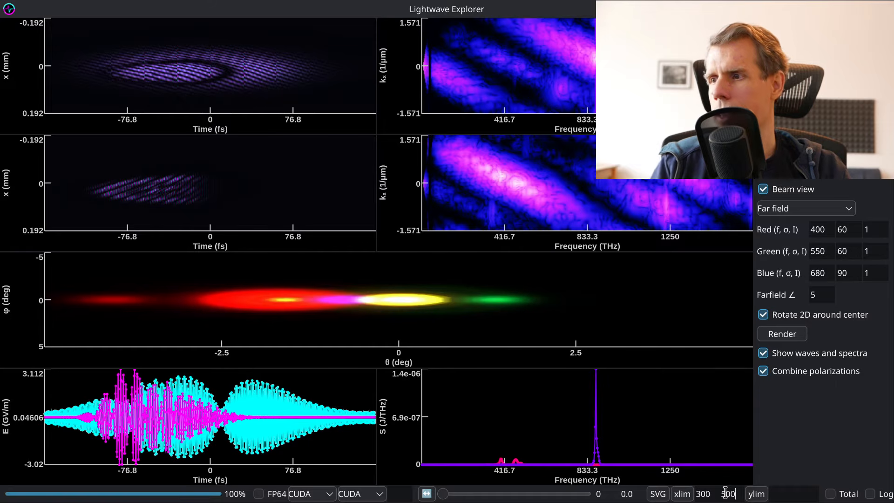
left_click(683, 496)
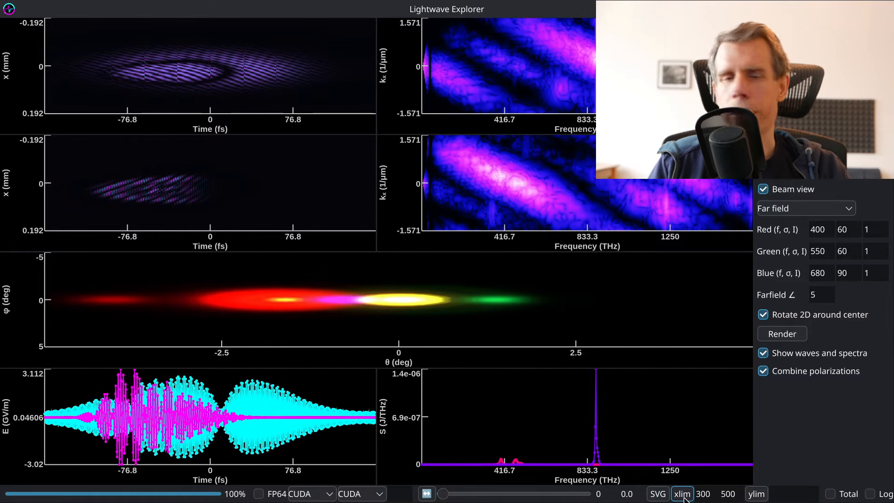
left_click(684, 498)
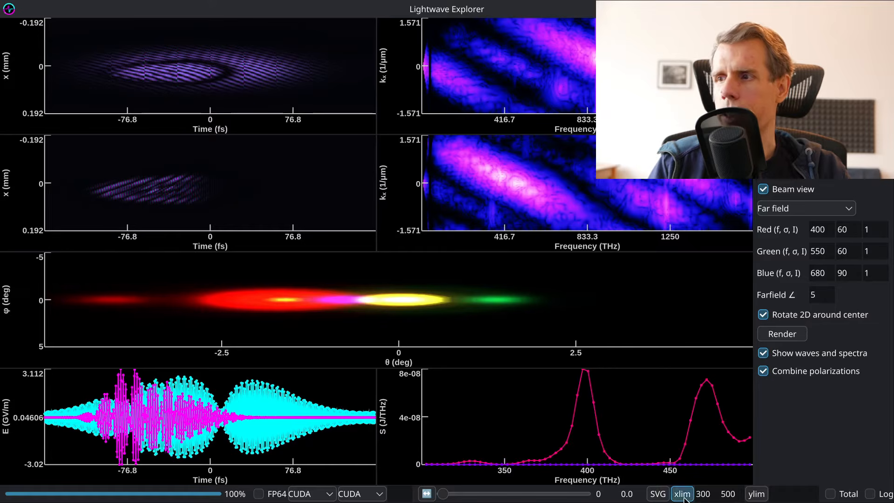
- Raise the upper frequency limit of the energy spectrum plot to 550 THz
double_click(733, 493)
type("550")
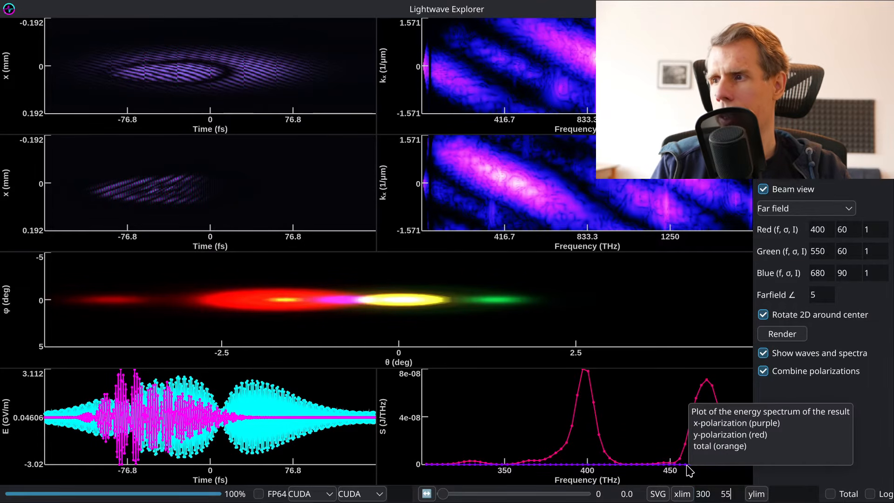
left_click(683, 494)
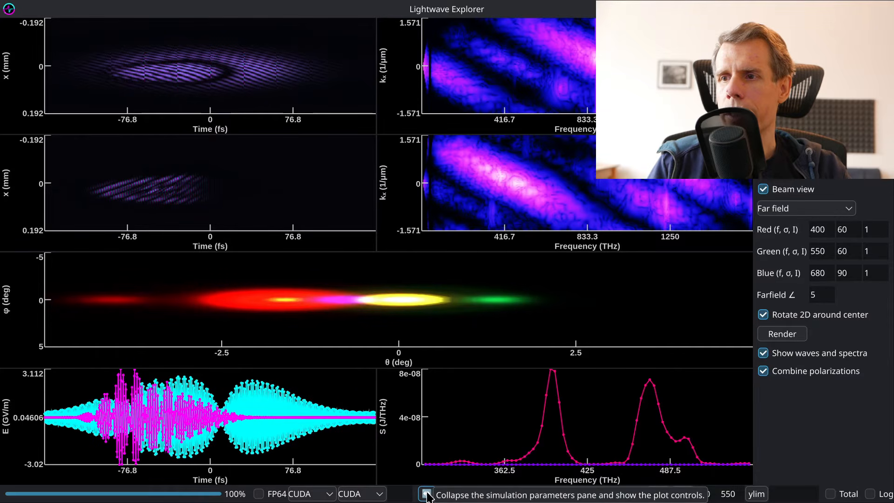
- Show the simulation parameters again and set the first batch mode to 23: NC angle 1
left_click(426, 494)
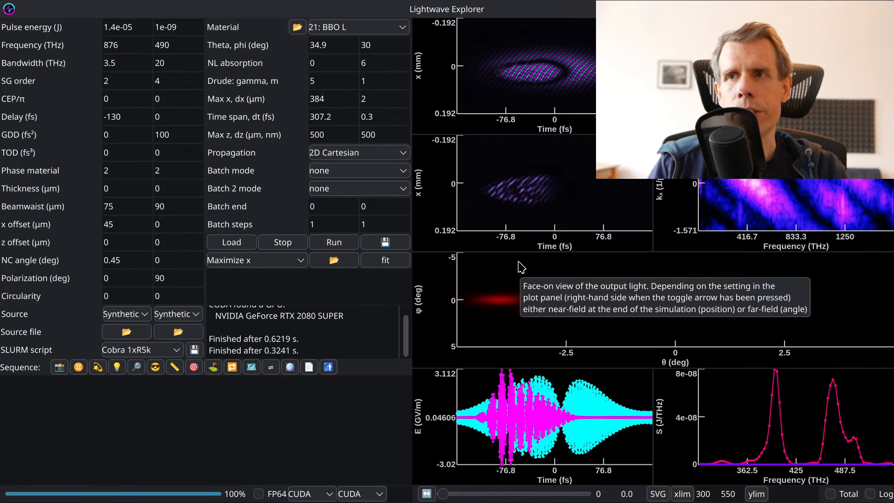
left_click(359, 176)
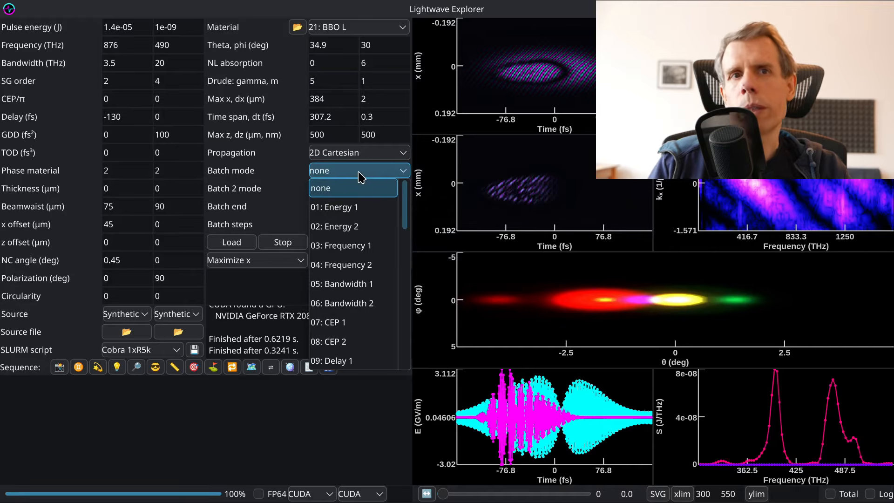
scroll(357, 228, "down", 1)
scroll(357, 230, "down", 4)
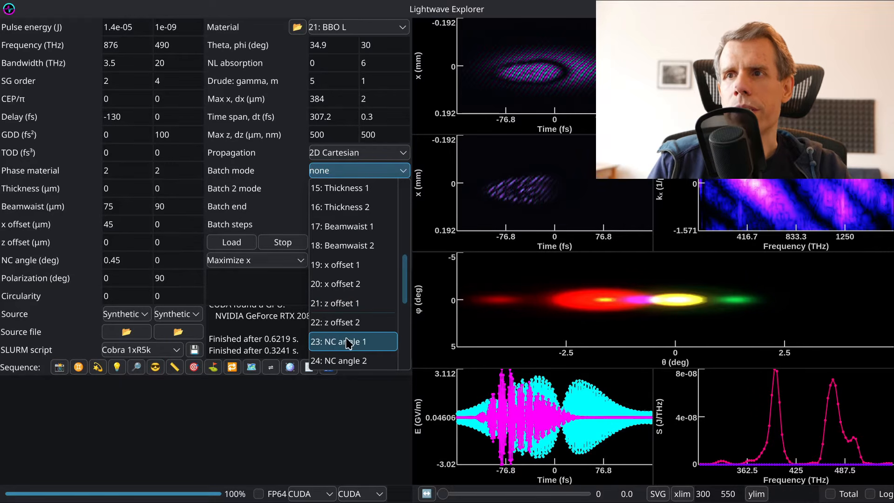
scroll(347, 345, "up", 5)
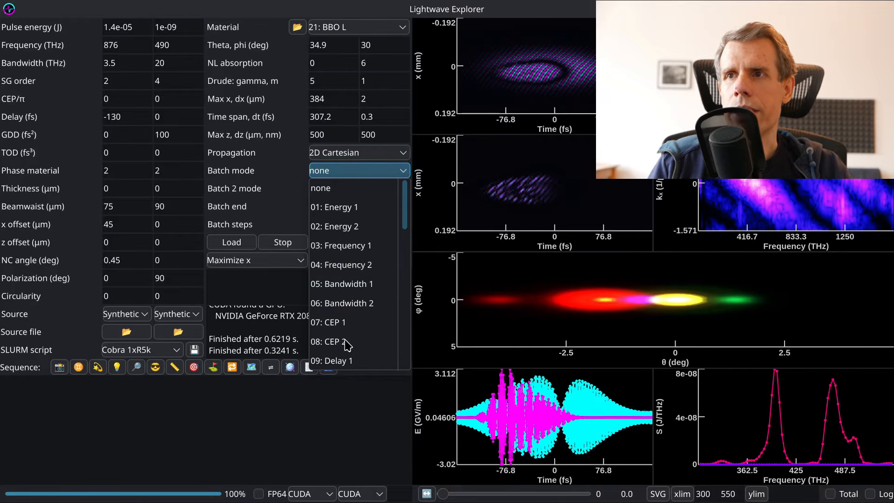
scroll(350, 246, "down", 5)
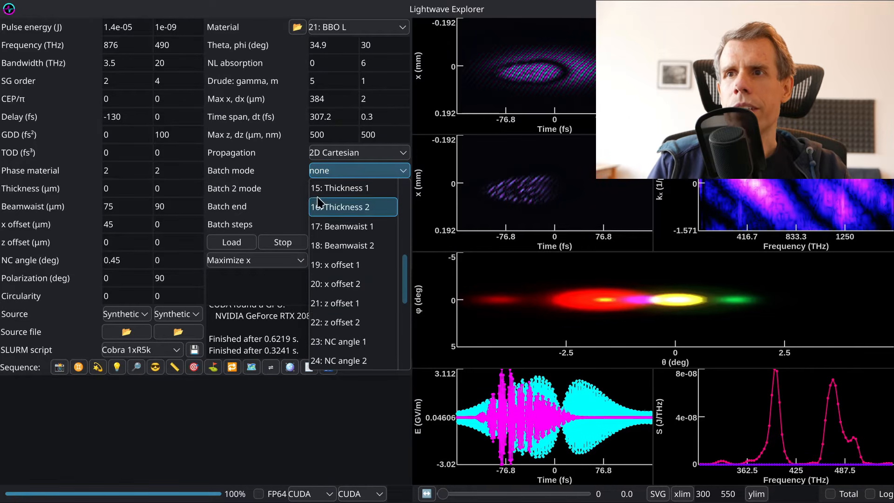
left_click(343, 344)
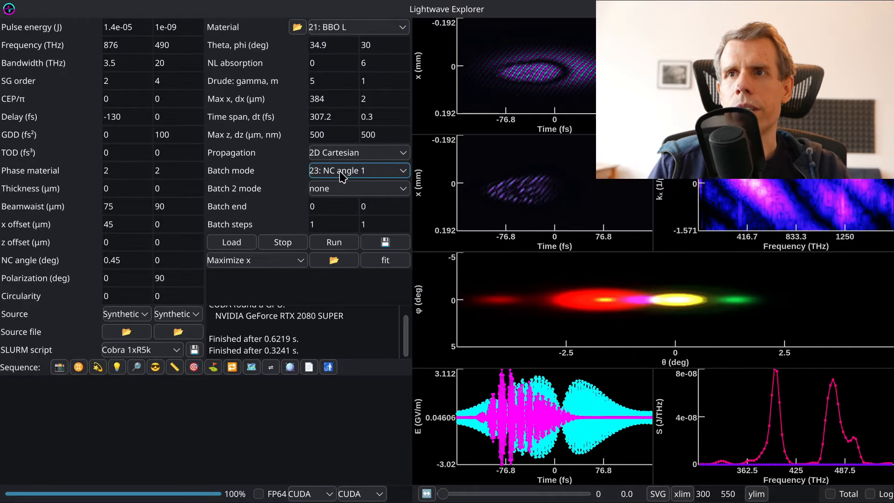
- Set the first batch to 5 steps and check the scan's starting NC angle and its batch end value
double_click(312, 224)
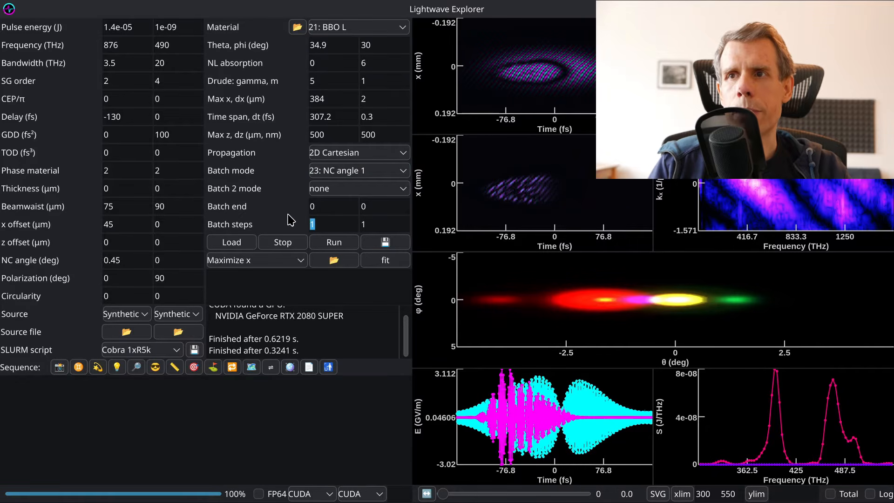
type("5")
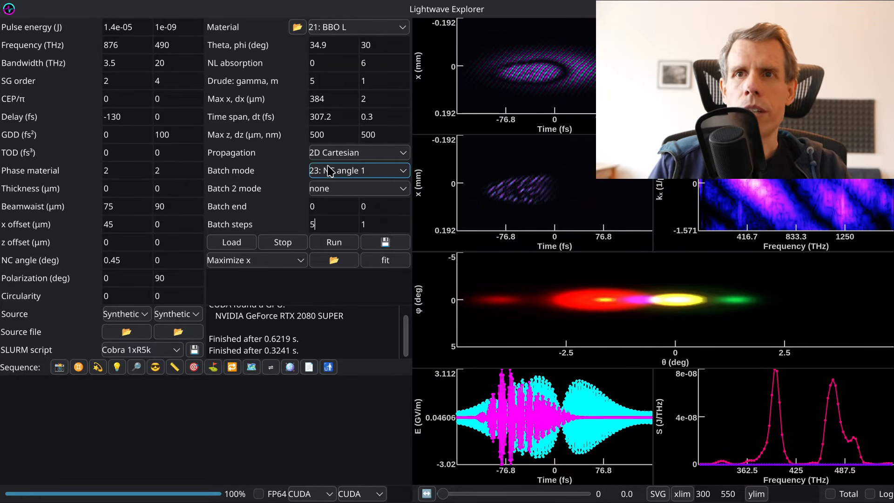
left_click_drag(122, 261, 91, 255)
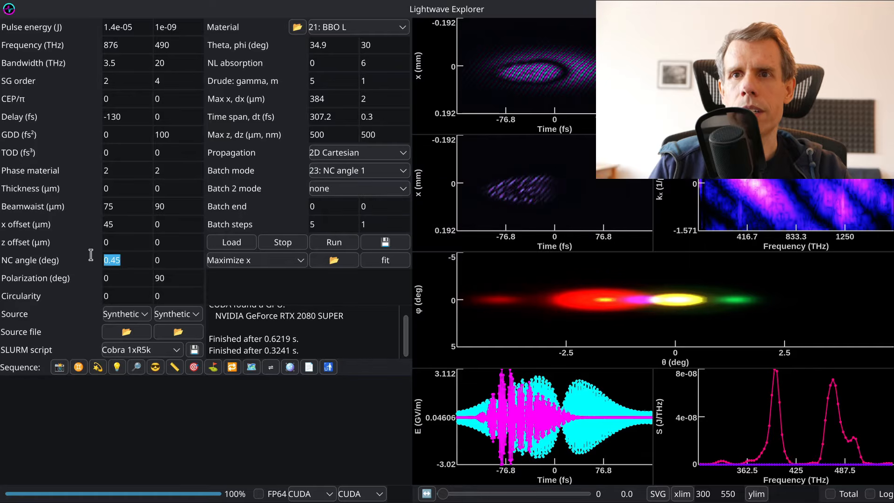
left_click(119, 261)
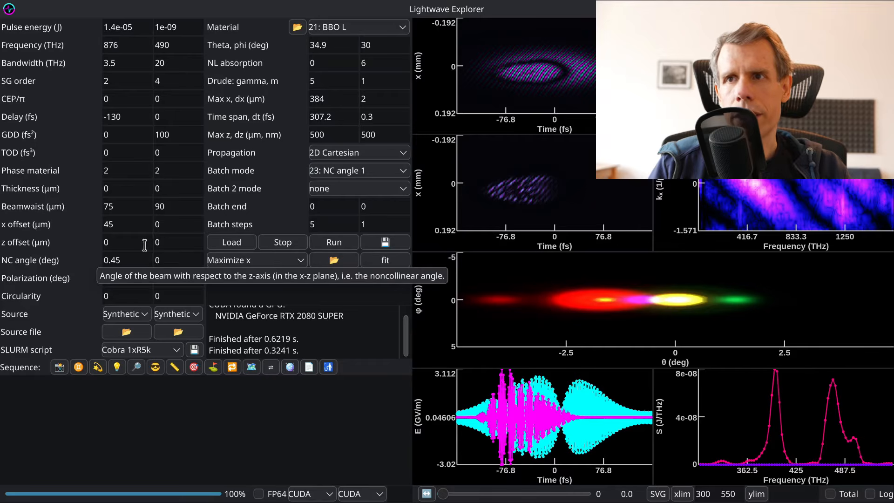
left_click_drag(333, 202, 256, 185)
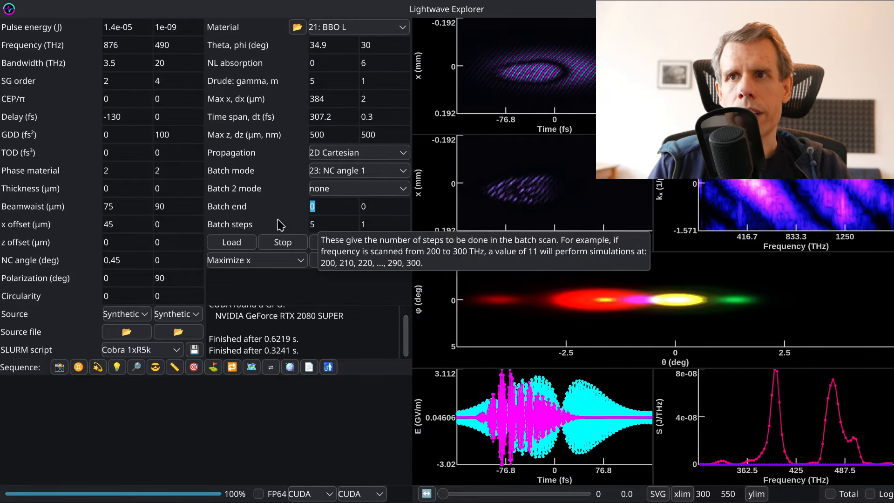
left_click_drag(153, 260, 73, 253)
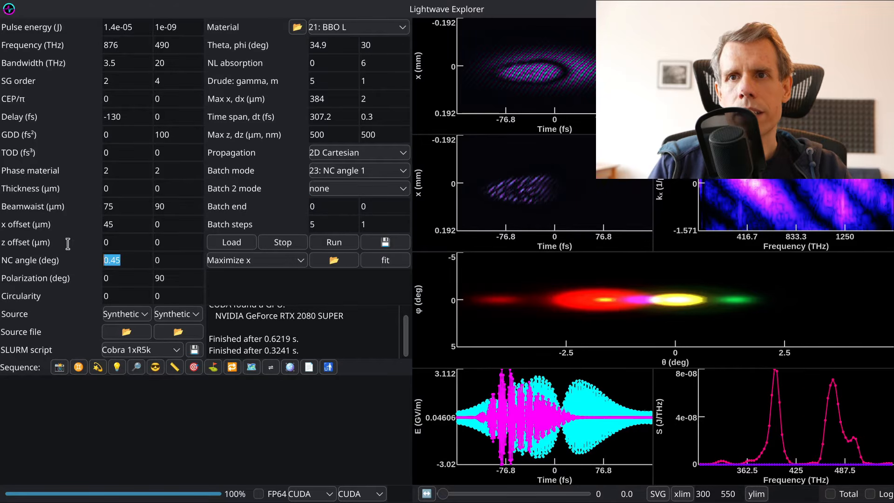
double_click(323, 210)
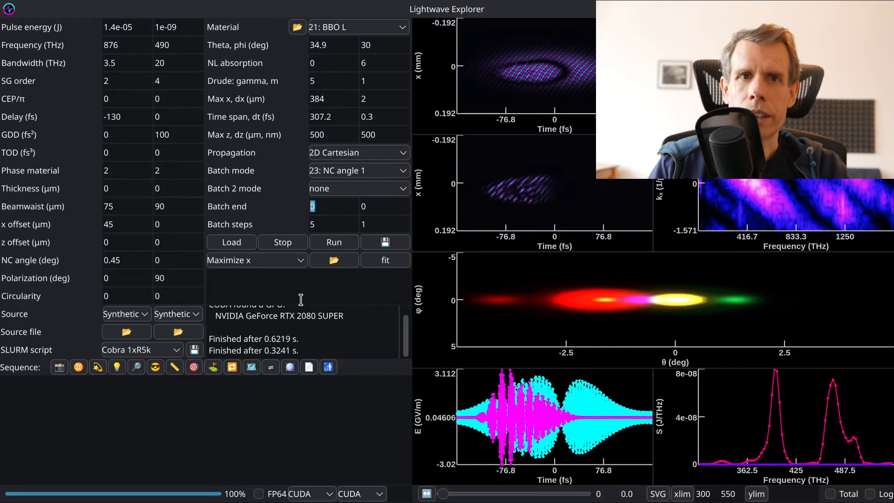
- Run the batch scan and move through its results back to the first simulation
left_click(329, 247)
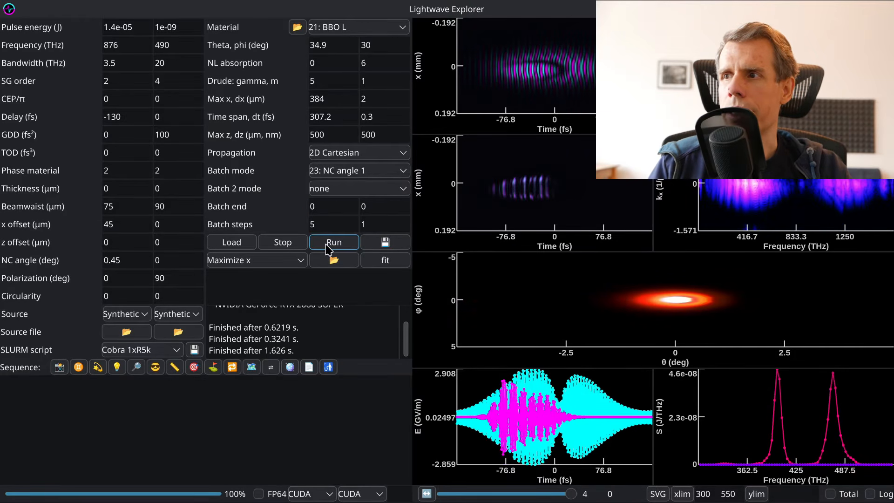
left_click_drag(557, 497, 440, 496)
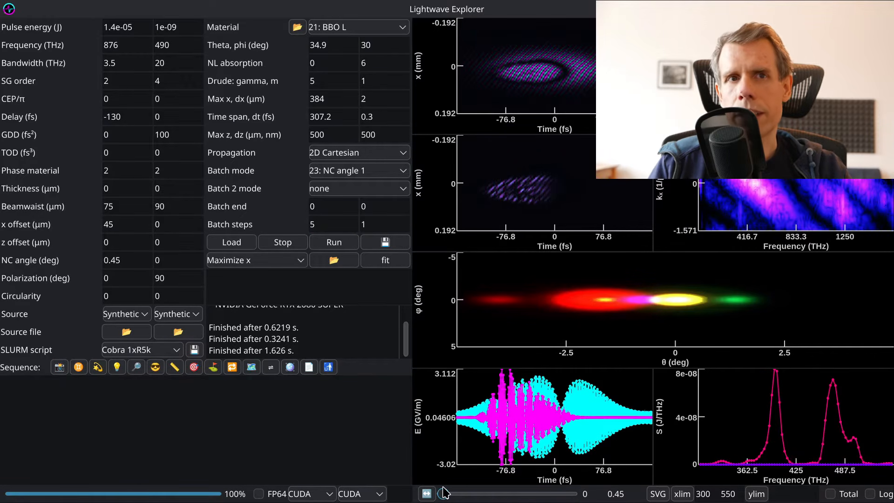
- Step back and forth through the batch results to compare the plots across NC angles, ending on the first simulation
left_click(472, 496)
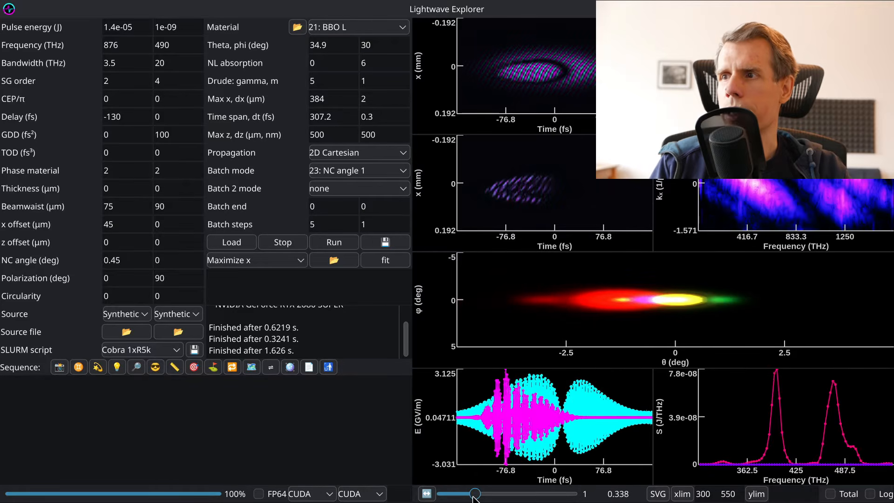
key("Right")
key("Right")
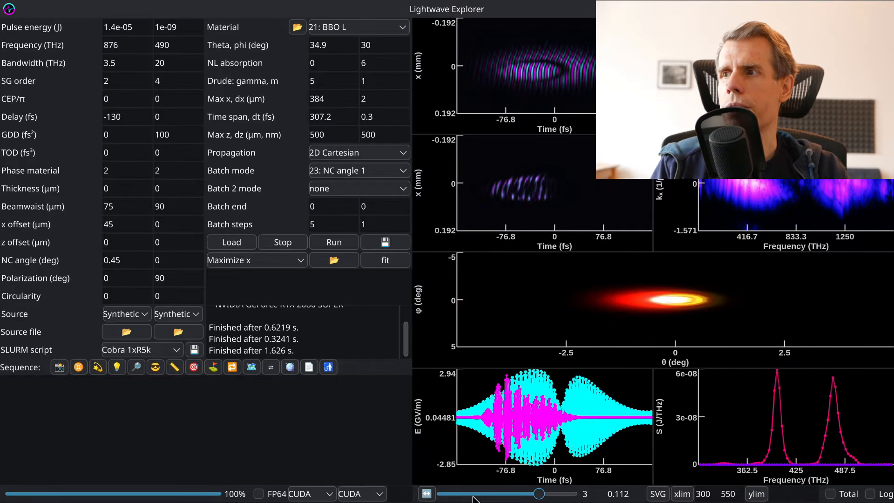
key("Left")
key("Left")
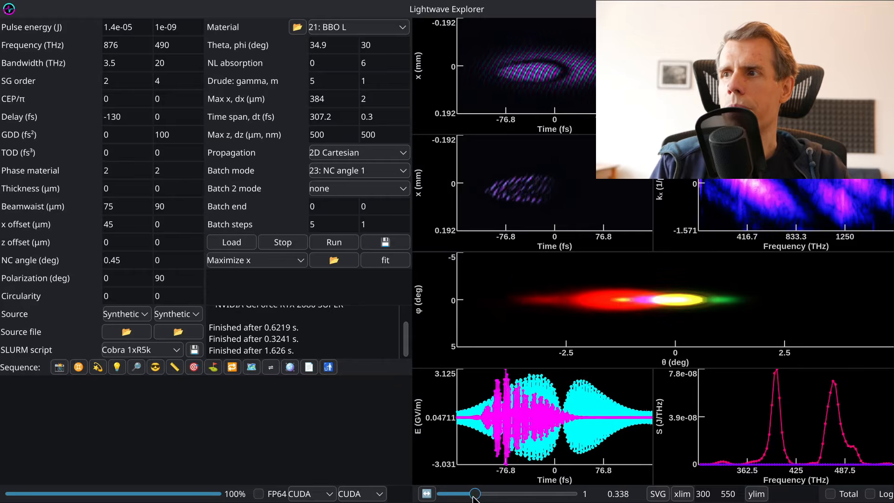
key("Left")
key("Right")
key("Right")
key("Right")
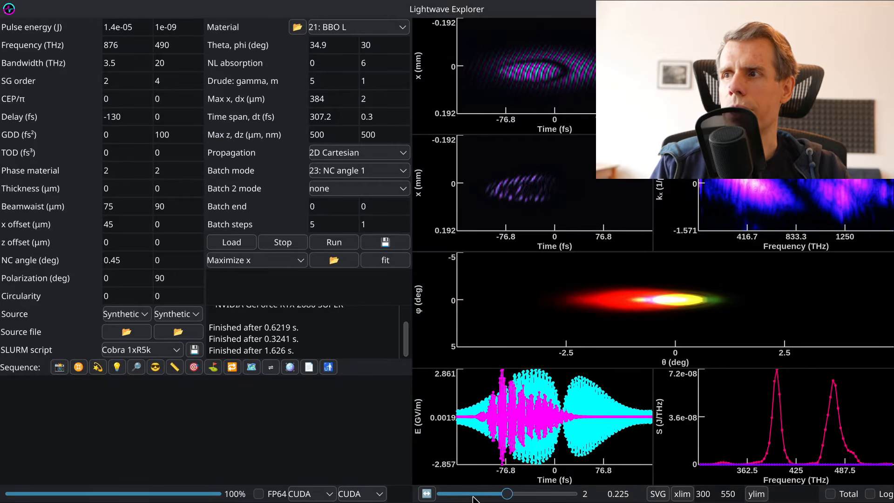
key("Left")
key("Left")
key("Left")
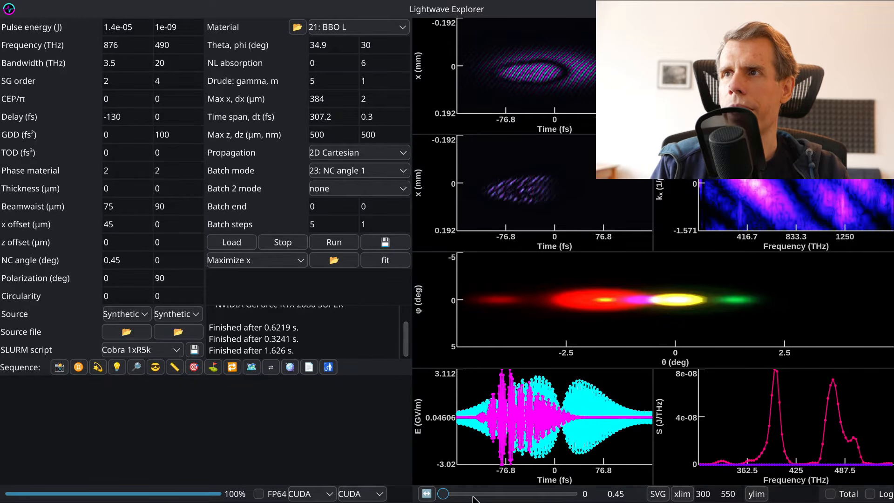
key("Right")
key("Right")
key("Right")
key("Left")
key("Left")
key("Left")
key("Right")
key("Right")
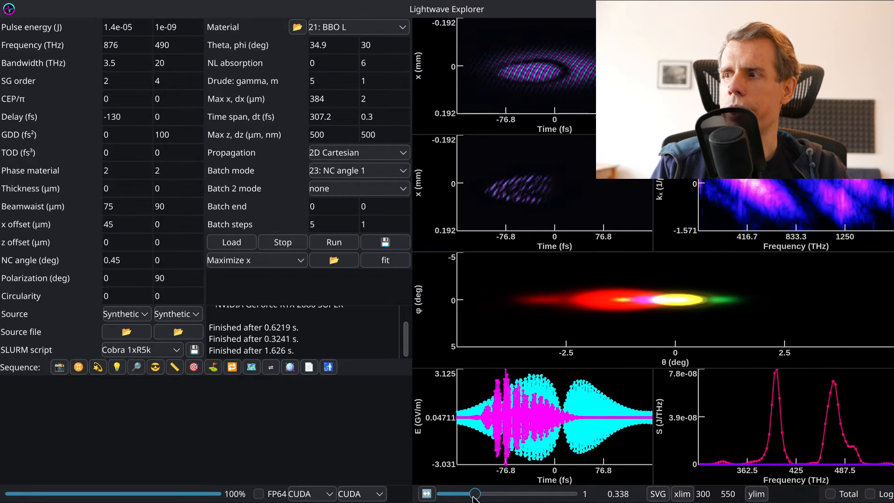
key("Left")
key("Left")
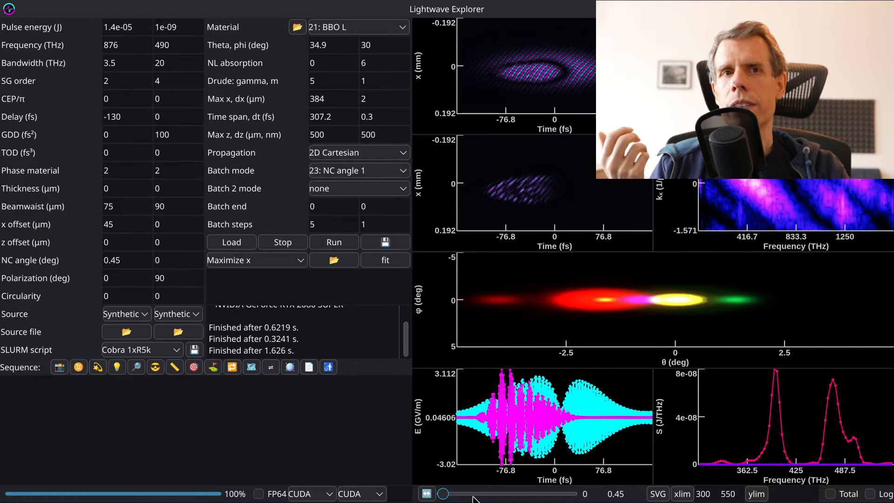
- Set the second batch mode to 01: Energy 1, with a batch end of 1e-5 and 2 steps
left_click(329, 190)
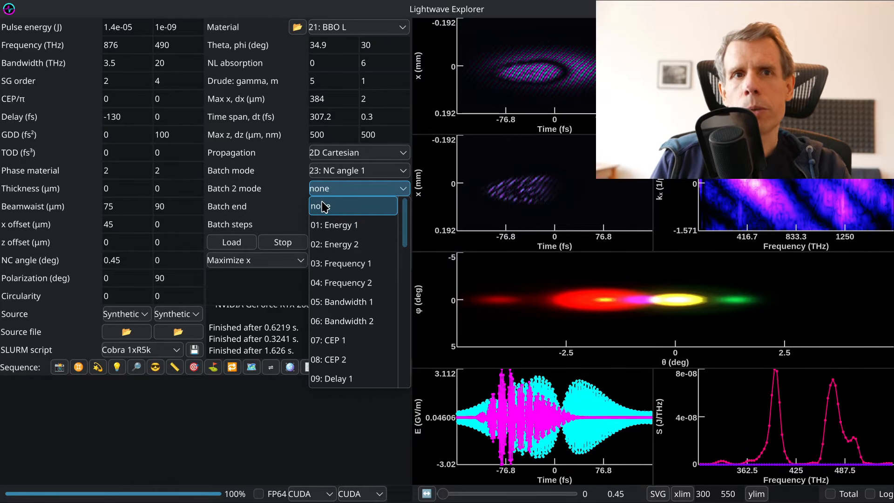
left_click(326, 227)
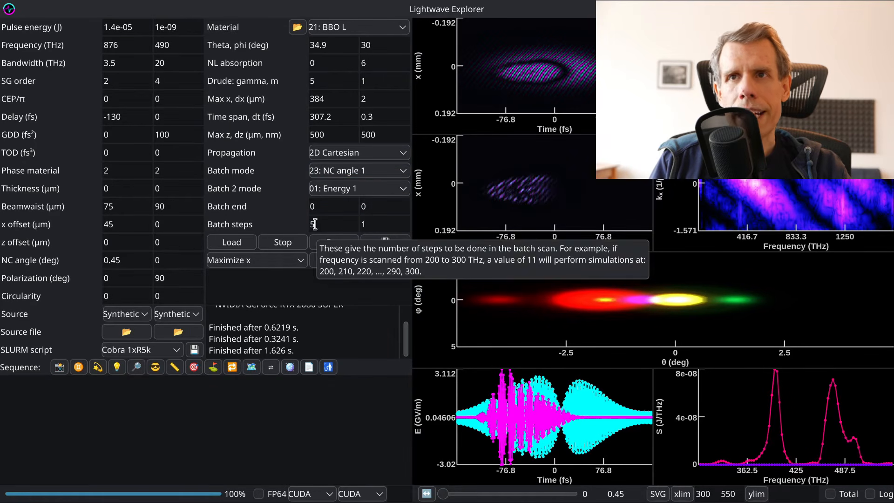
double_click(379, 209)
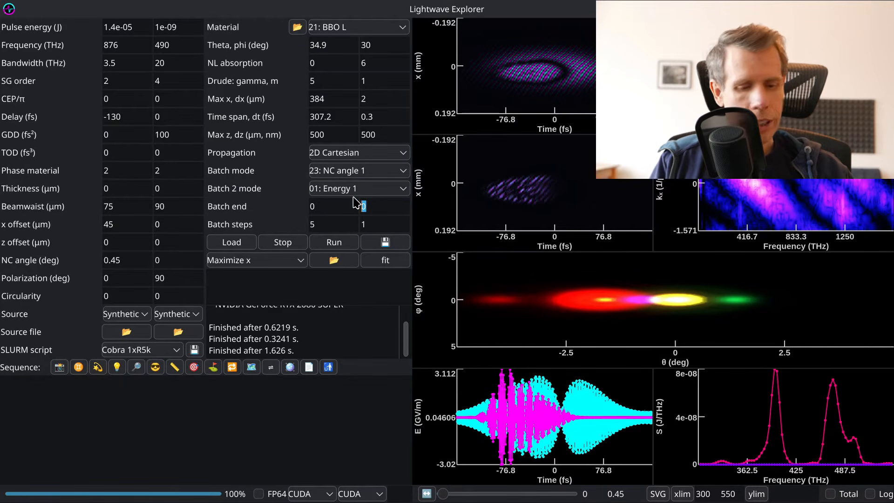
type("1e-5")
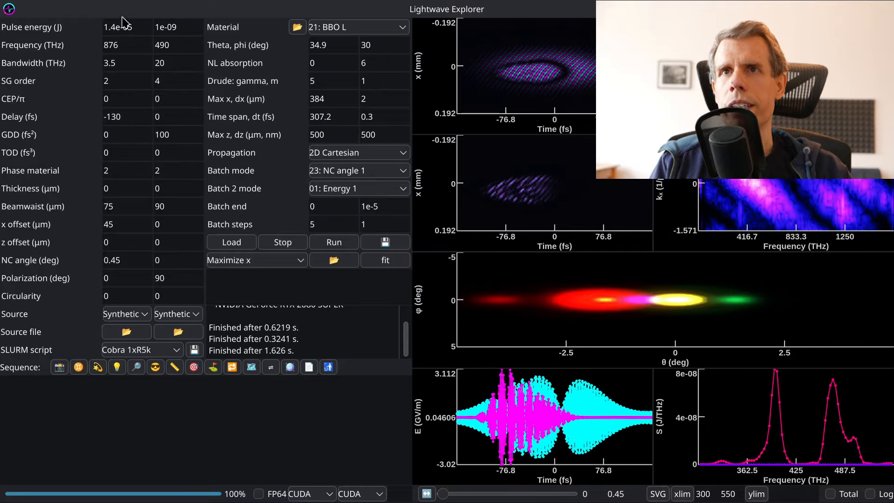
double_click(378, 224)
type("2")
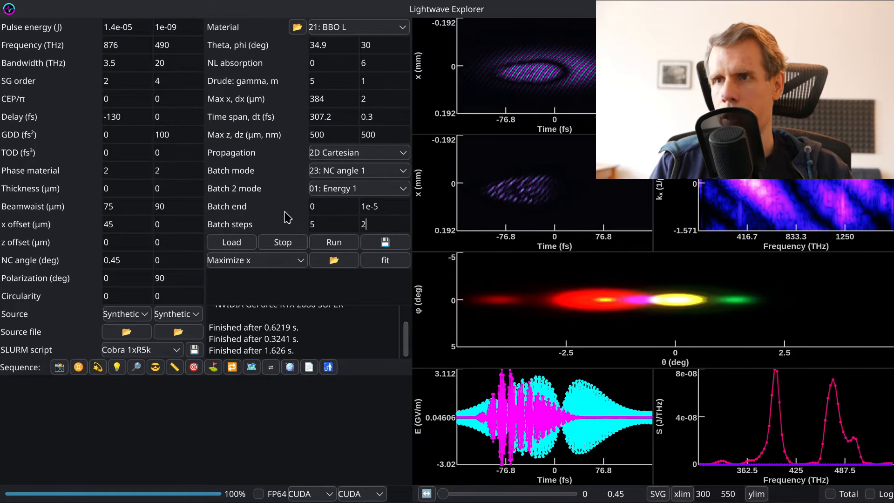
- Run the two-parameter batch scan and view its results at simulation 5 and simulation 3
left_click(334, 243)
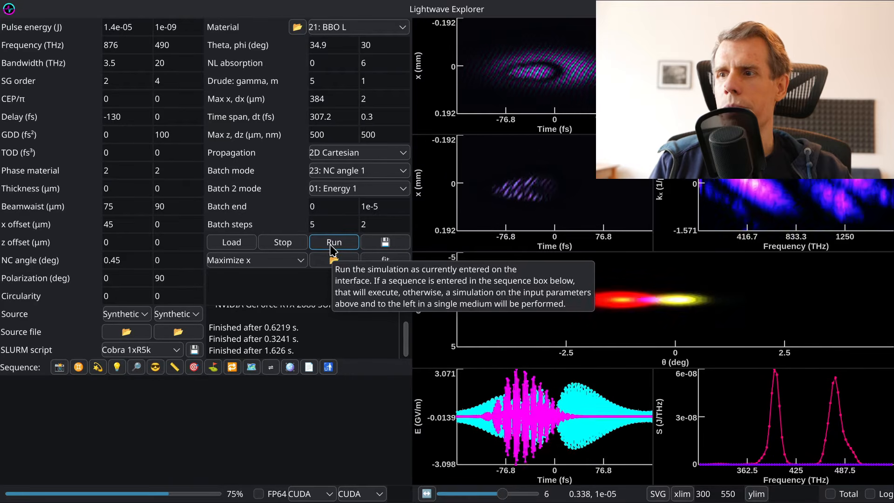
double_click(312, 224)
double_click(363, 224)
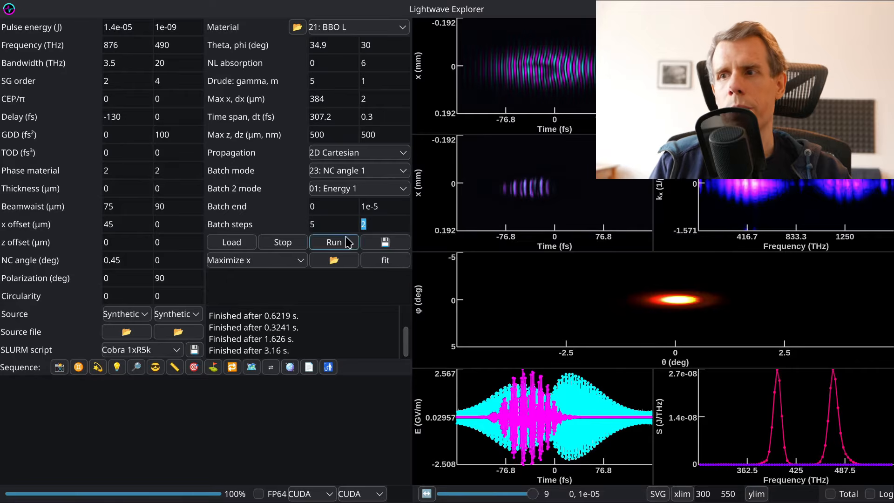
left_click_drag(532, 494, 492, 494)
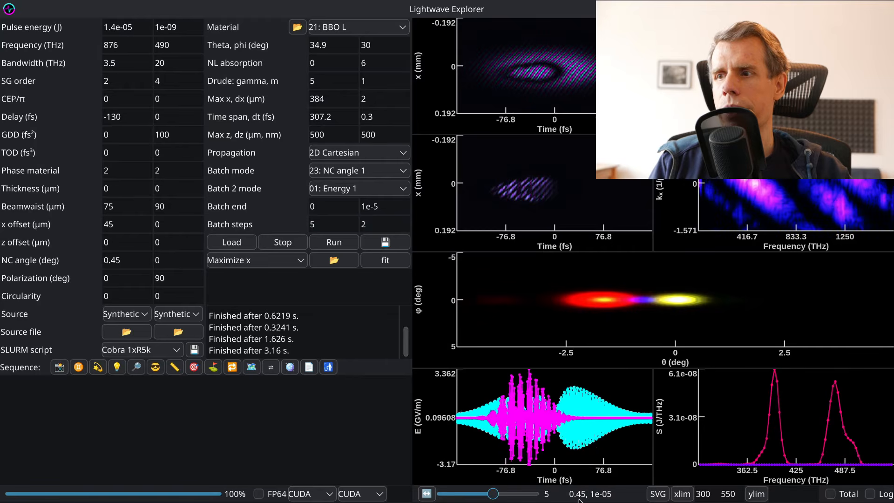
left_click_drag(494, 497, 473, 495)
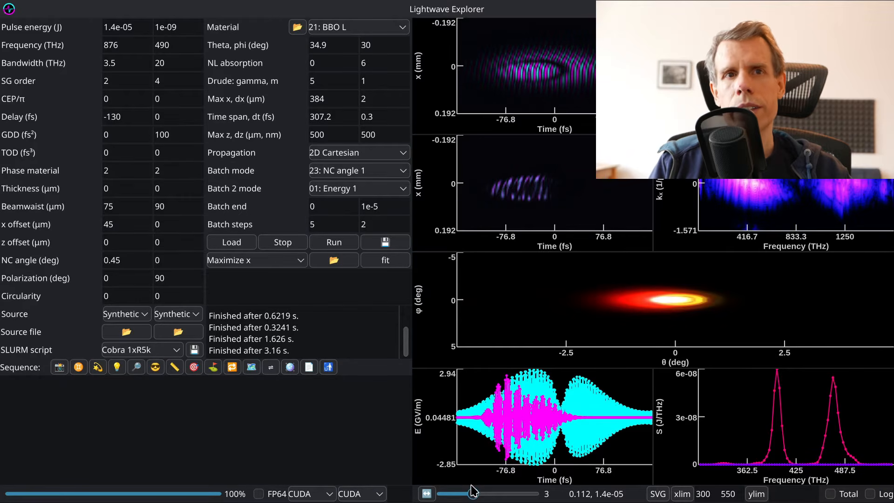
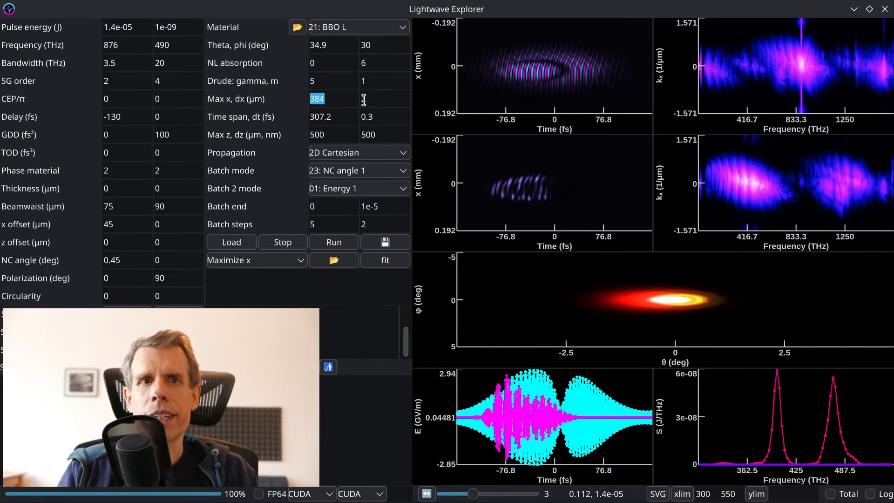
- Examine the transverse grid size and pixel size values (Max x, dx) alongside the momentum-frequency plots
mouse_move(379, 106)
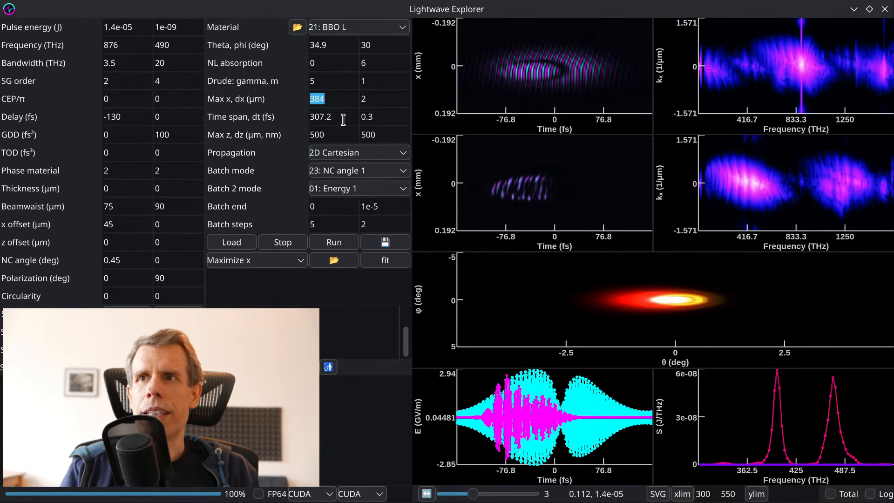
left_click(335, 101)
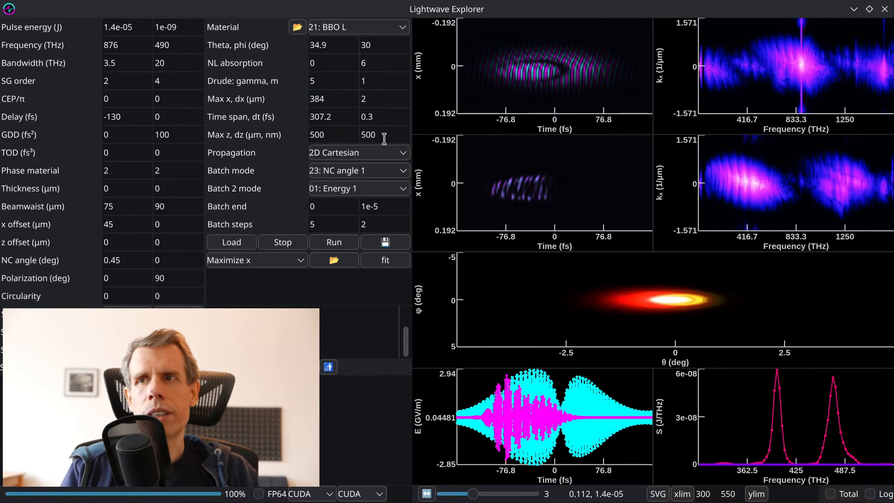
double_click(306, 98)
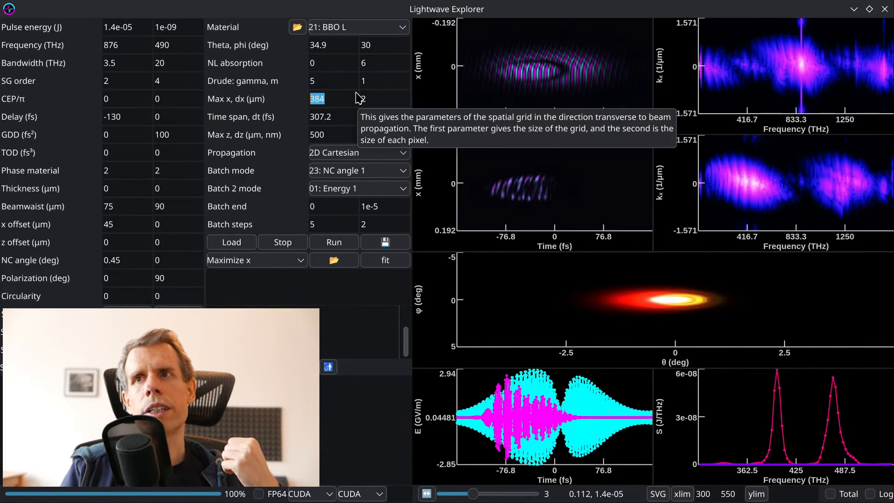
left_click(340, 103)
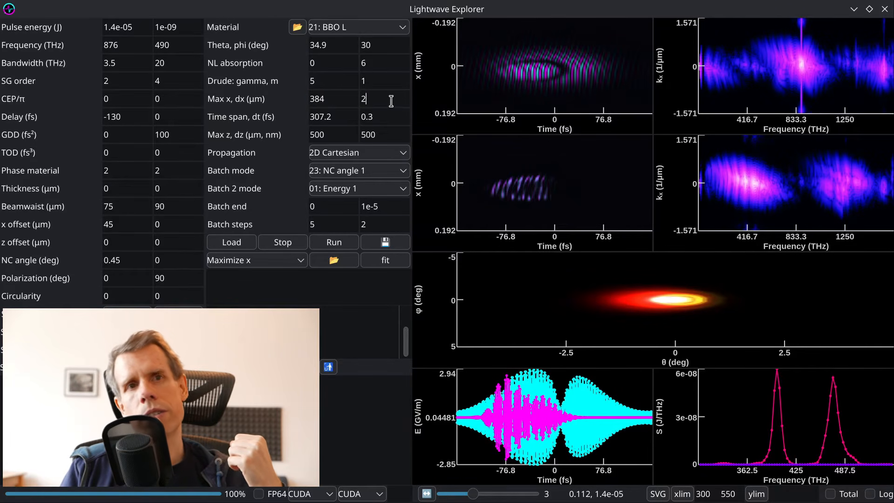
left_click(360, 98)
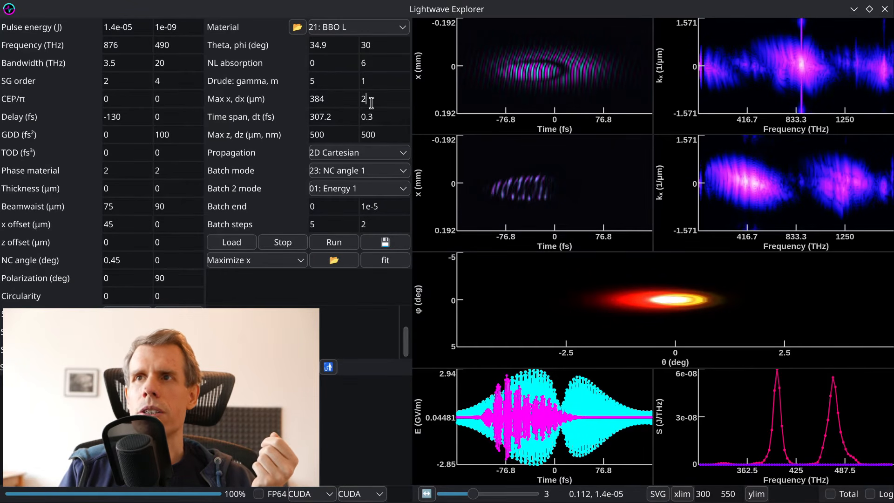
mouse_move(346, 99)
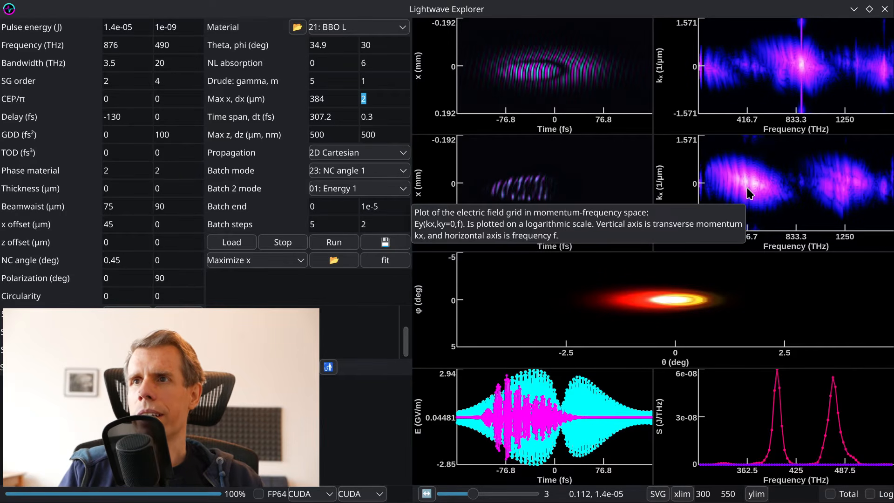
double_click(341, 100)
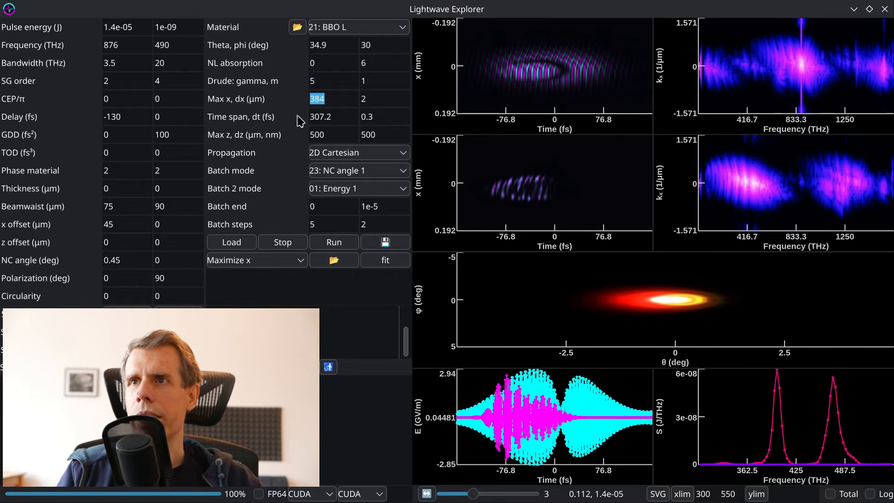
- Set both batch modes to none and return the plots to the first simulation
mouse_move(254, 52)
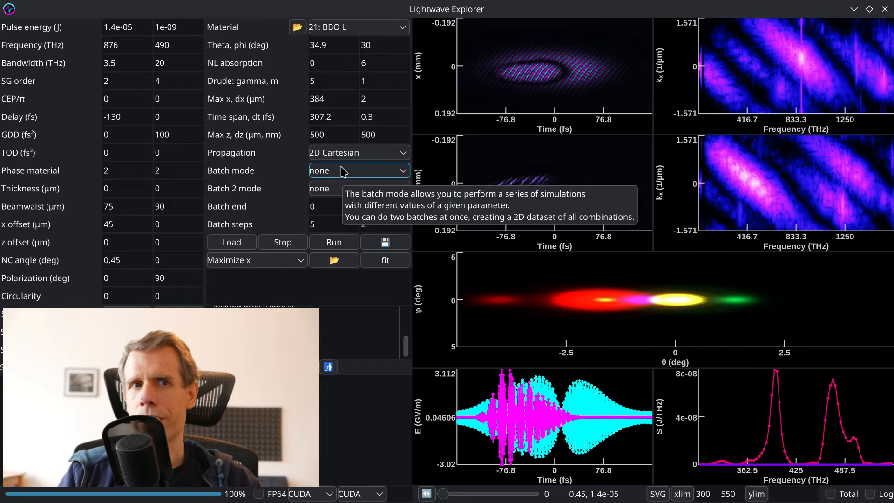
mouse_move(338, 124)
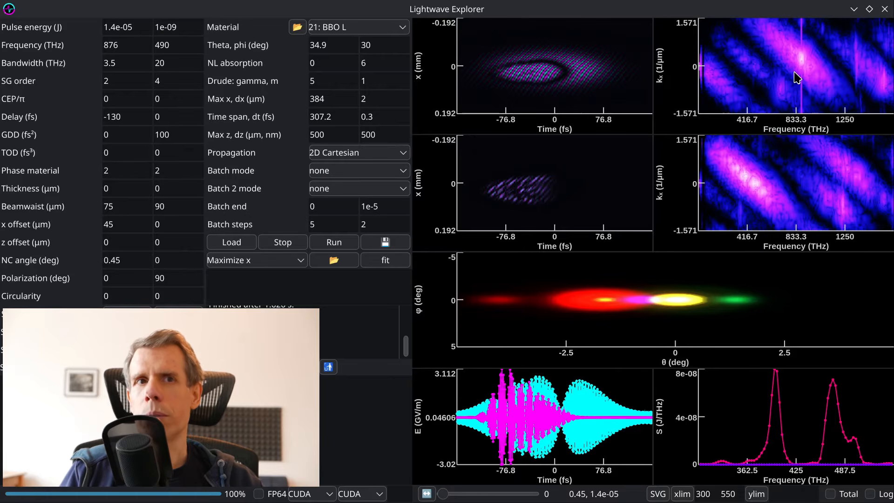
- Set the transverse grid size (Max x) to 640 µm and run the simulation to check its energy spectrum
double_click(317, 99)
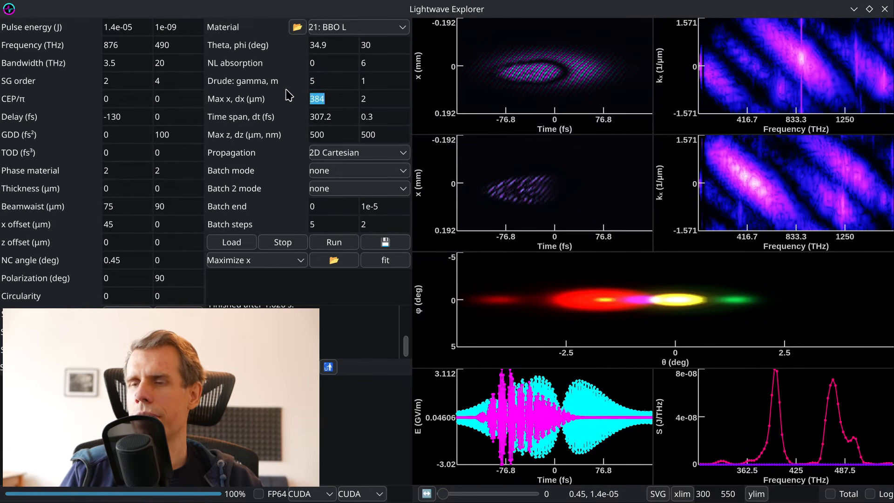
mouse_move(271, 83)
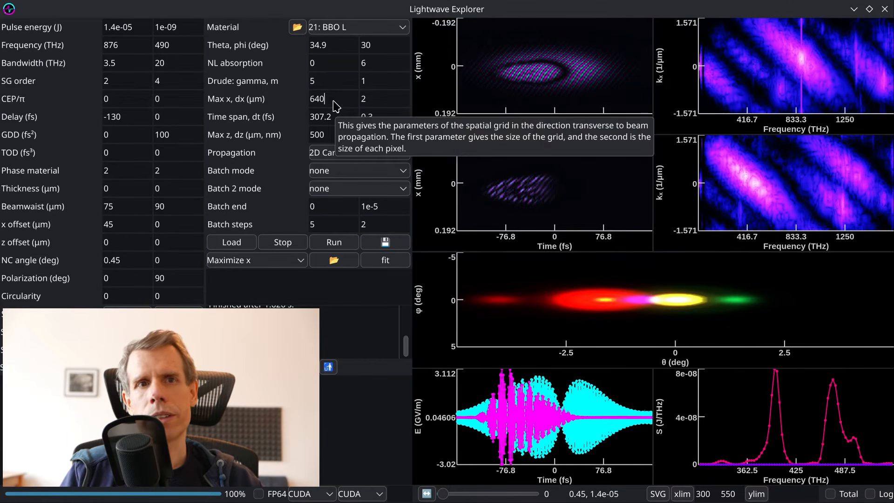
left_click(338, 242)
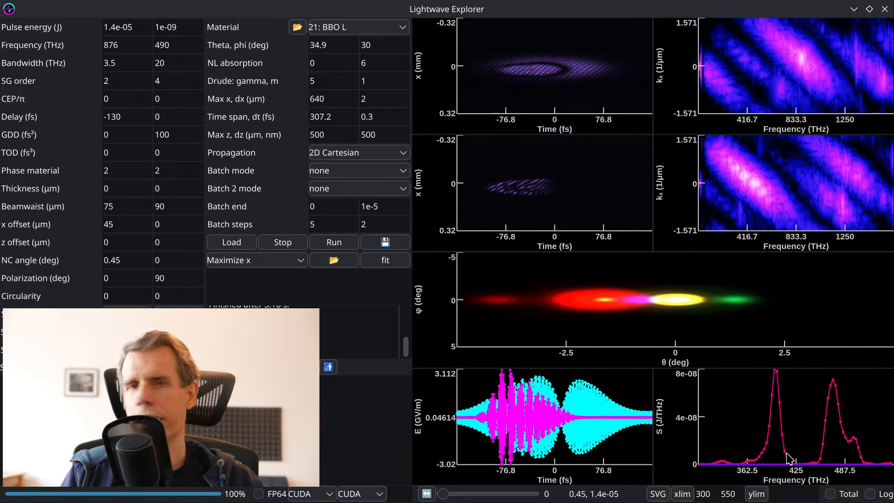
mouse_move(793, 441)
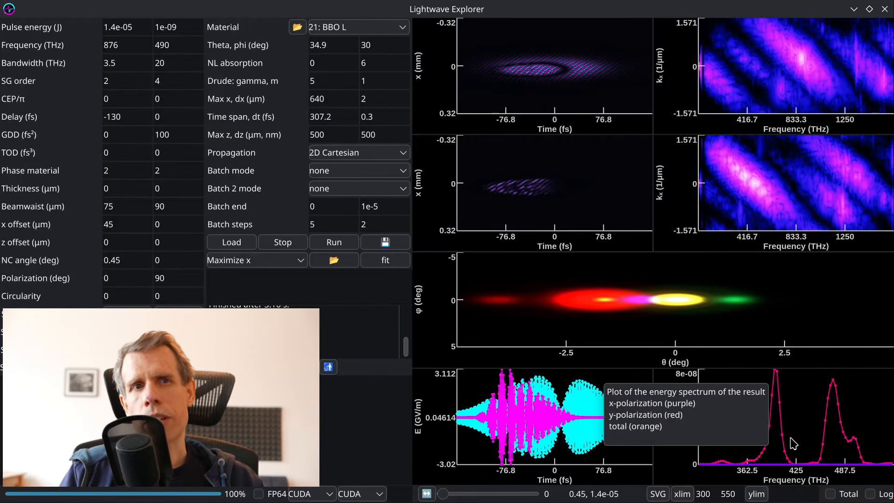
- Set Max x back to 384 µm and rerun the simulation to compare the energy spectrum
left_click_drag(343, 101, 216, 58)
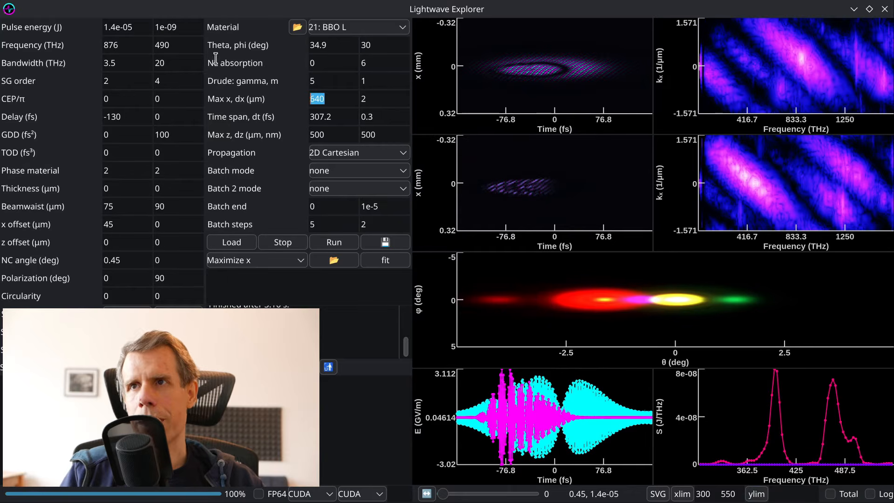
type("384")
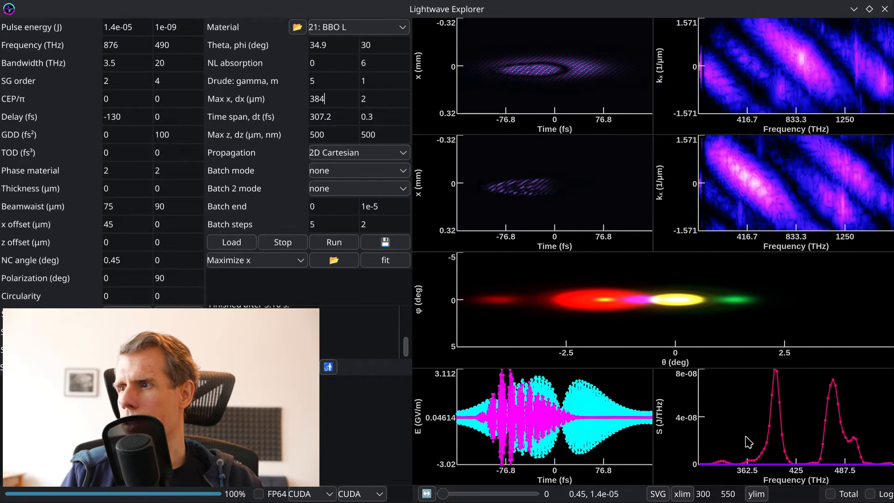
left_click(334, 242)
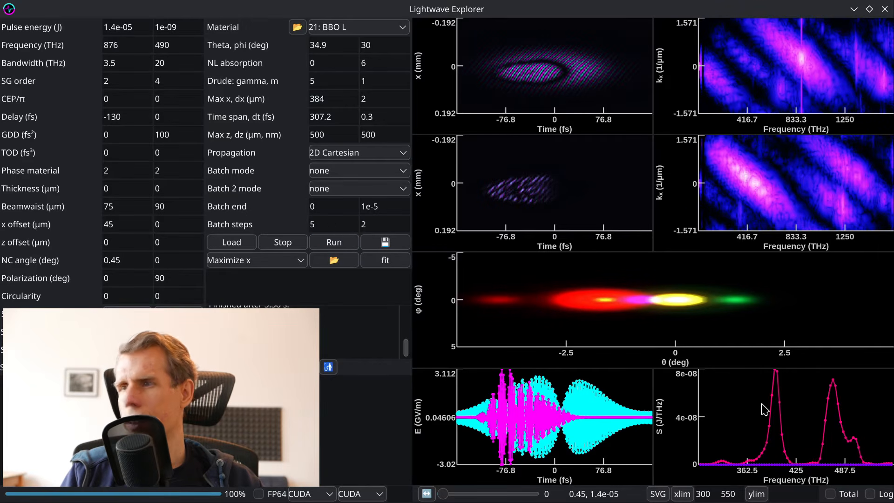
mouse_move(758, 400)
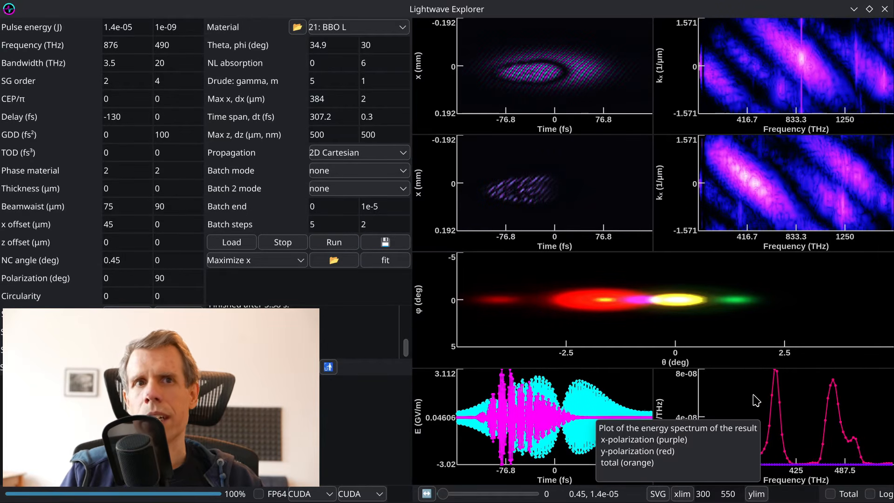
mouse_move(722, 333)
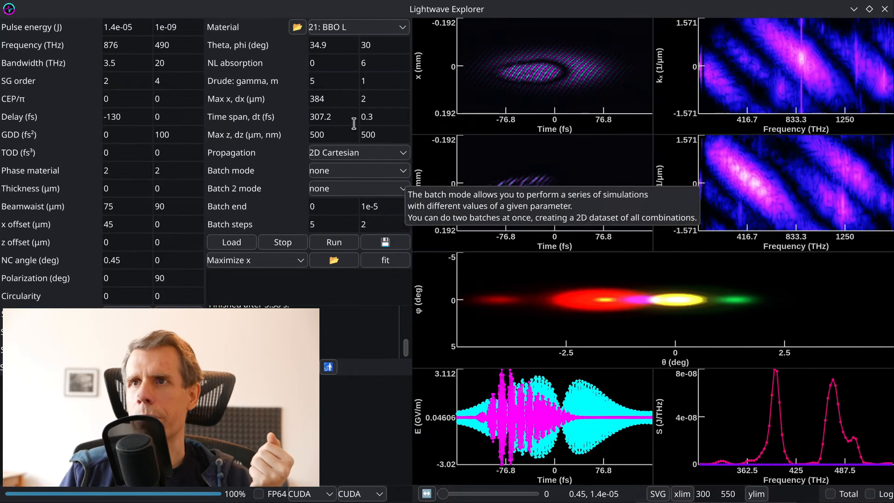
- Set the transverse grid size (Max x) to 640 µm again and run the simulation
left_click_drag(328, 98, 69, 5)
type("640")
left_click(336, 242)
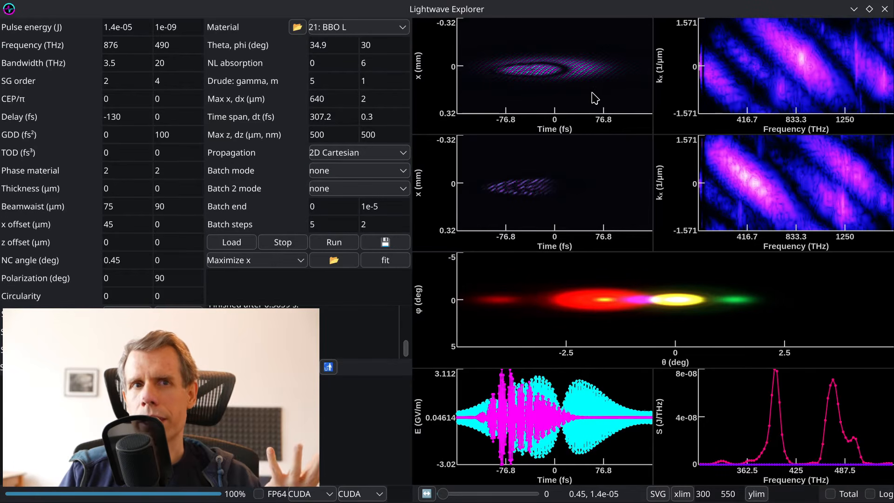
- Set the transverse pixel size (dx) to 1 µm and rerun the simulation to see its effect on the momentum-frequency plots
left_click_drag(378, 97, 341, 90)
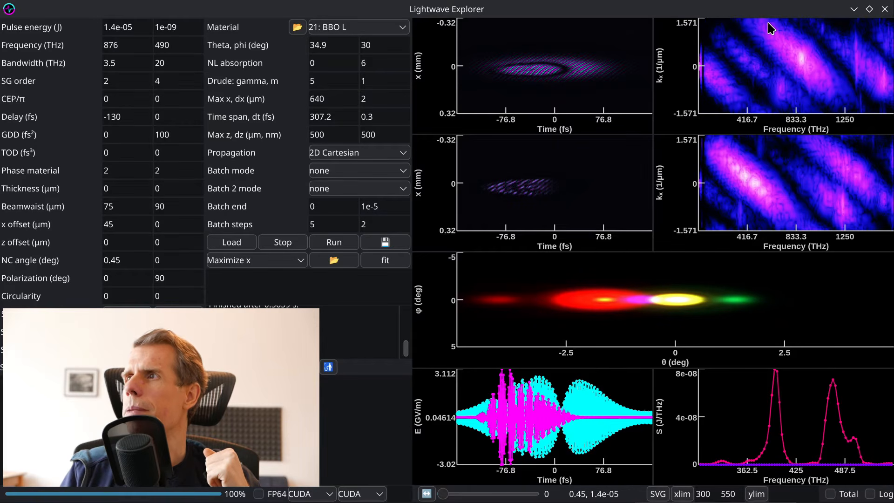
mouse_move(767, 25)
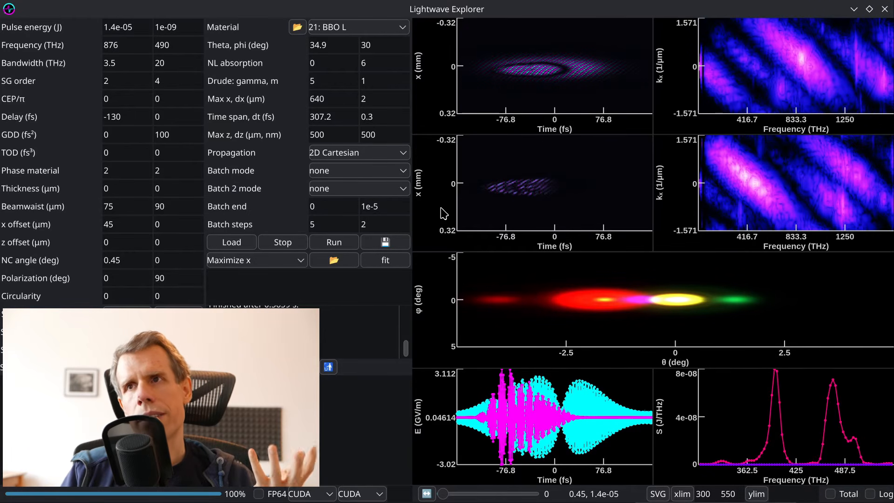
double_click(366, 101)
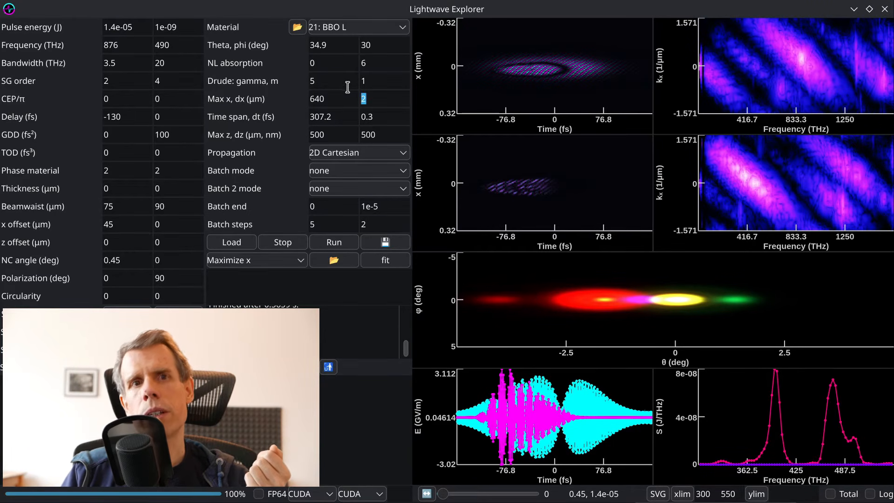
type("1")
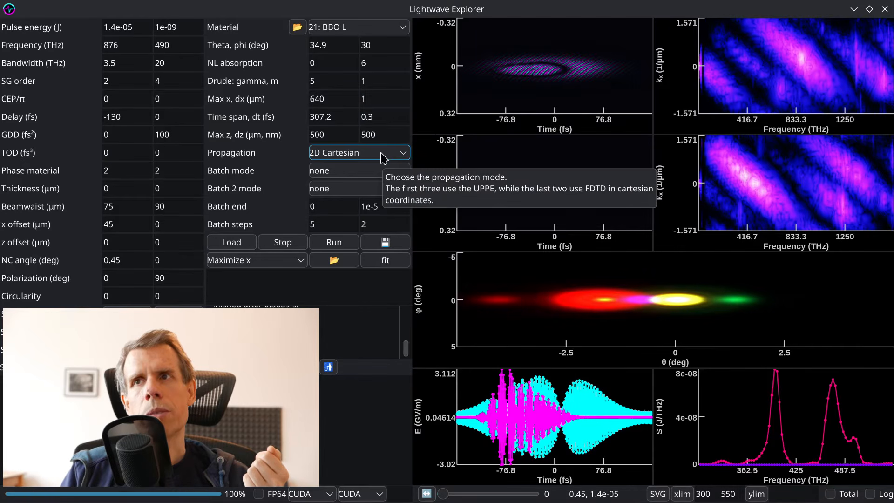
left_click(347, 243)
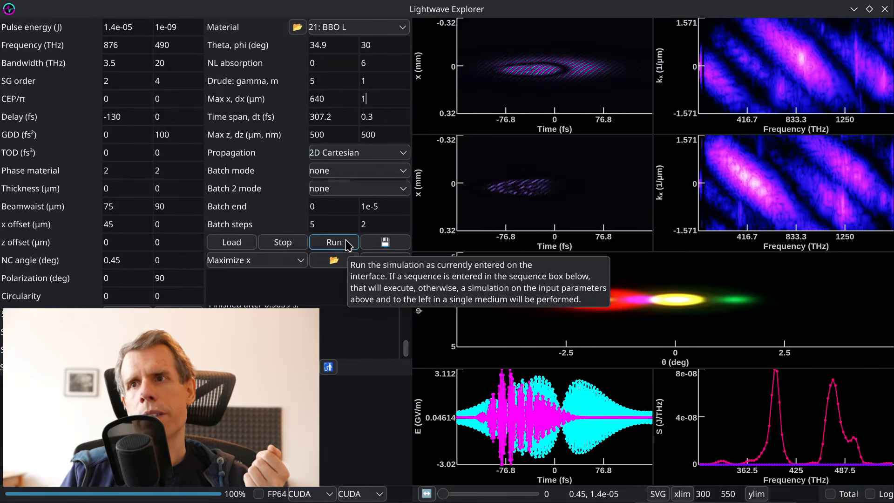
left_click(347, 243)
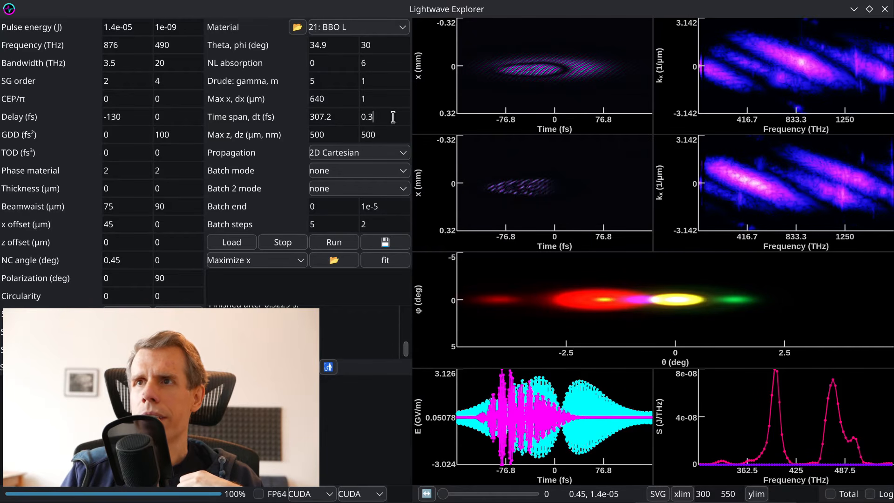
- Set the time span to 512 fs, run the simulation, and examine the electric field and energy spectrum plots
mouse_move(363, 137)
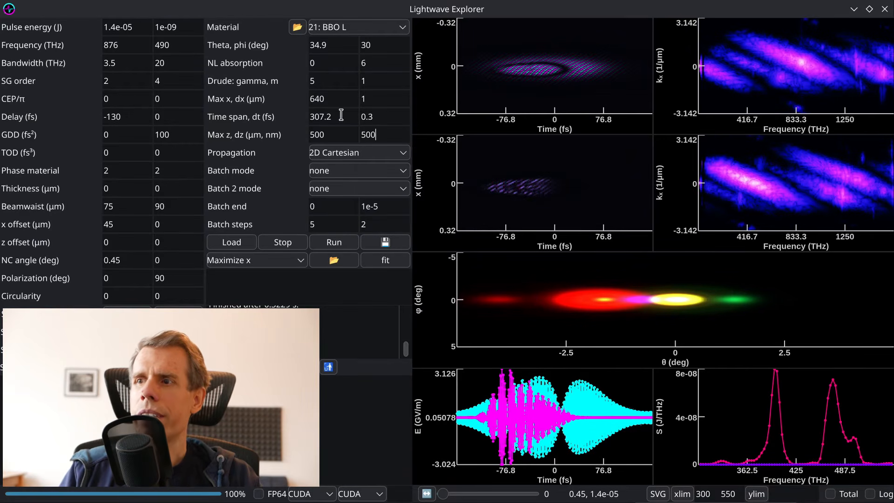
mouse_move(277, 98)
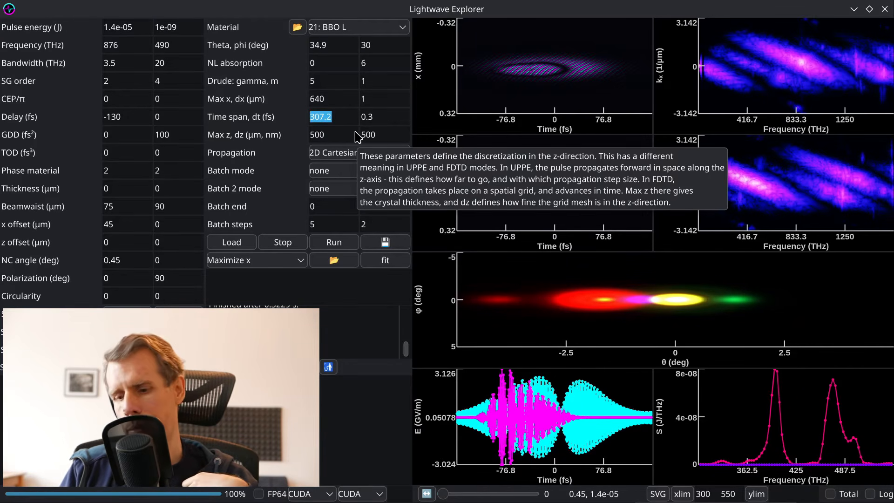
type("512")
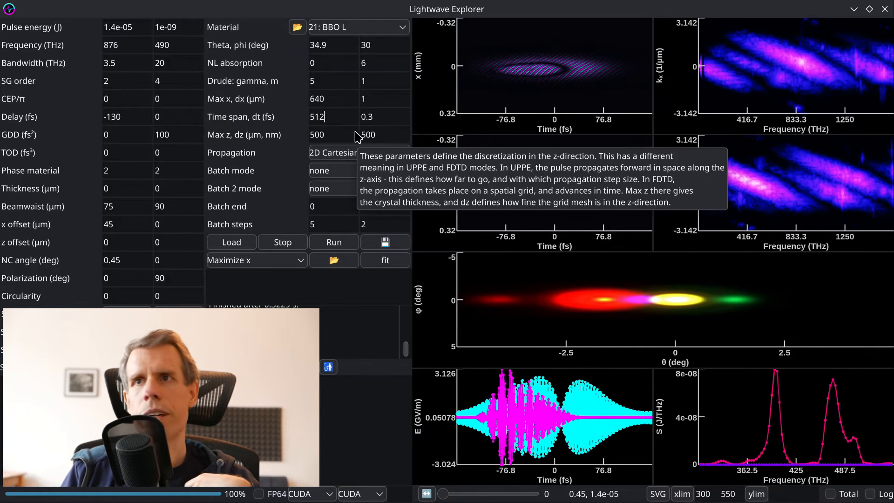
left_click(341, 243)
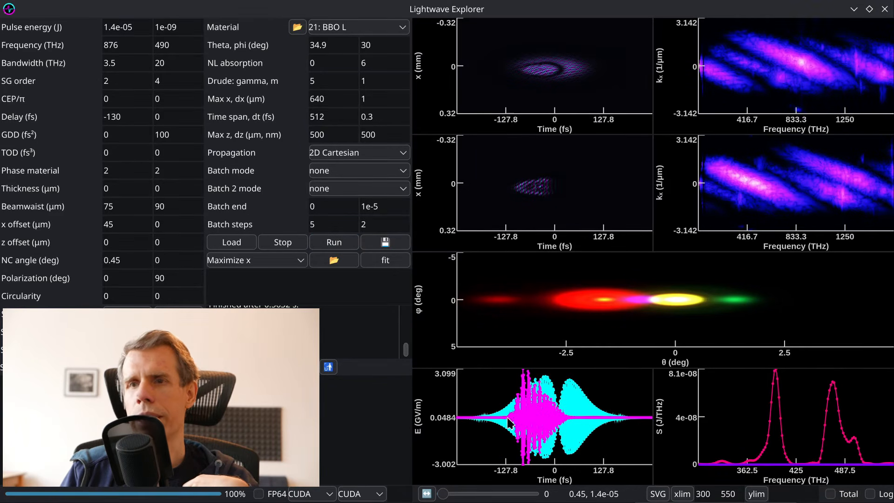
mouse_move(569, 426)
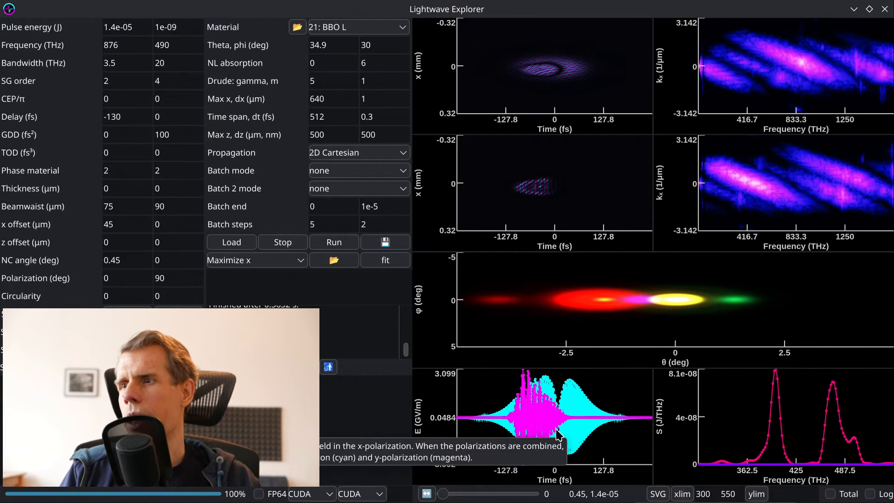
mouse_move(837, 438)
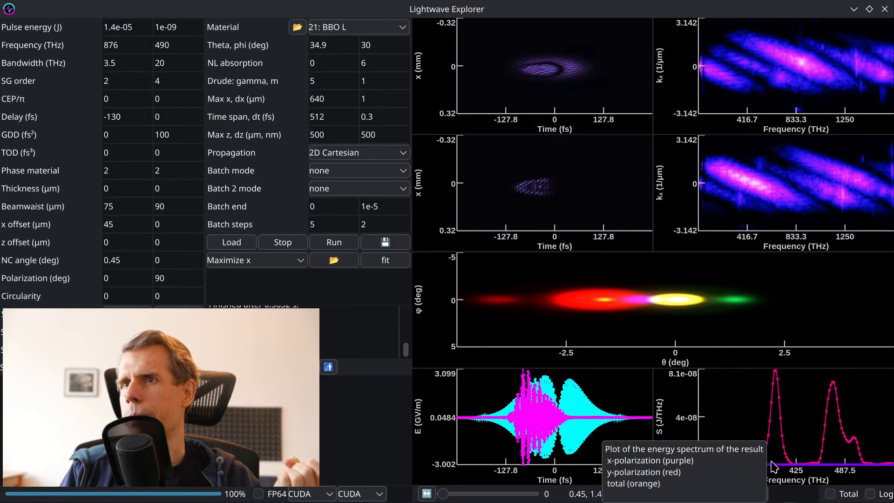
mouse_move(326, 122)
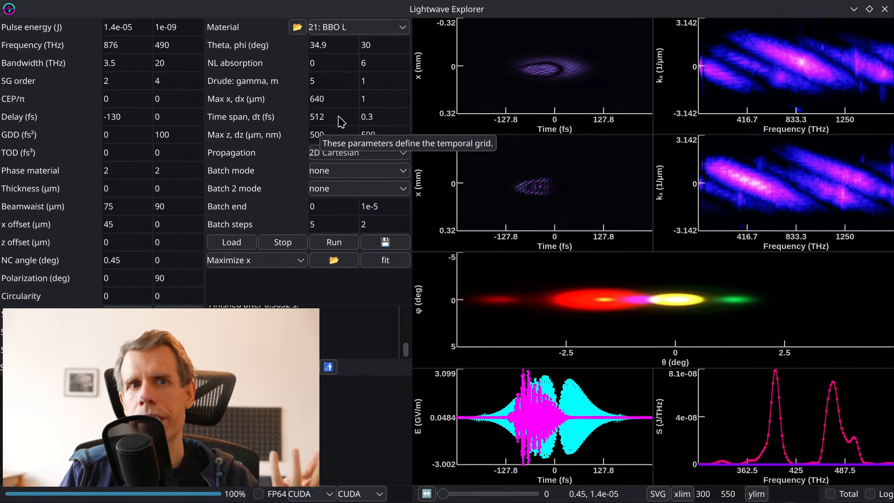
mouse_move(815, 399)
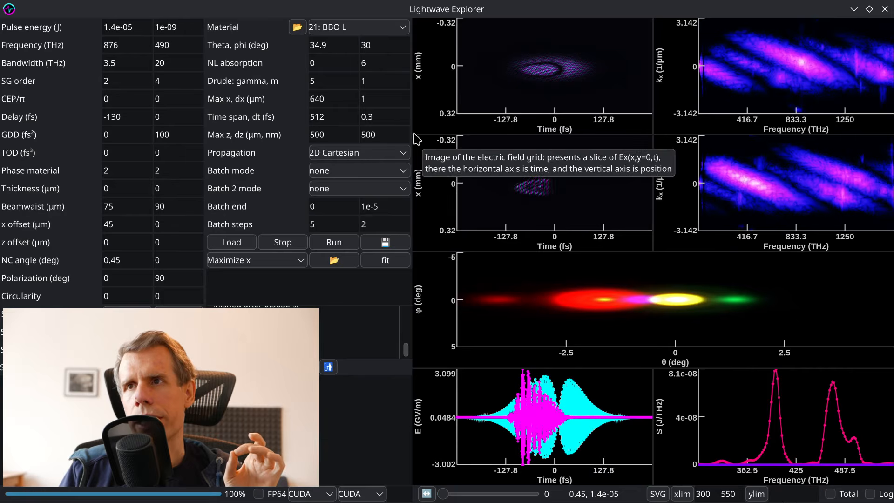
- Set the propagation step size (dz) to 250 nm and run the simulation to check convergence
left_click_drag(399, 136, 335, 131)
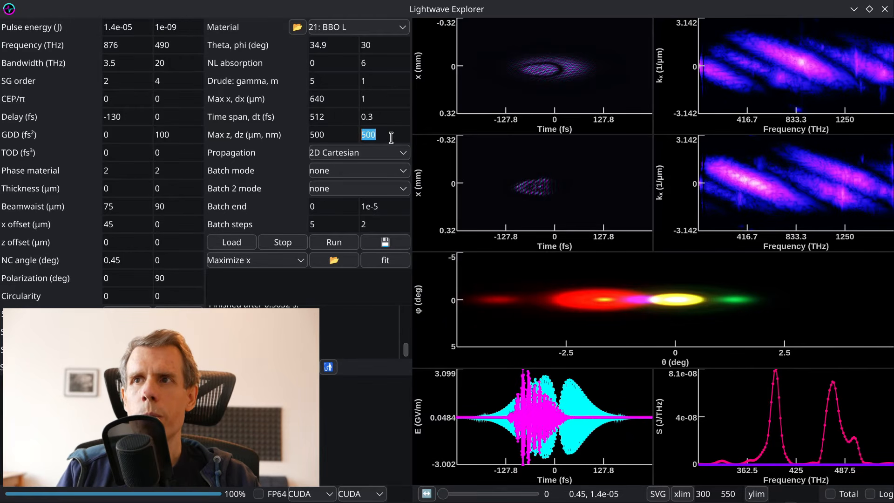
mouse_move(390, 138)
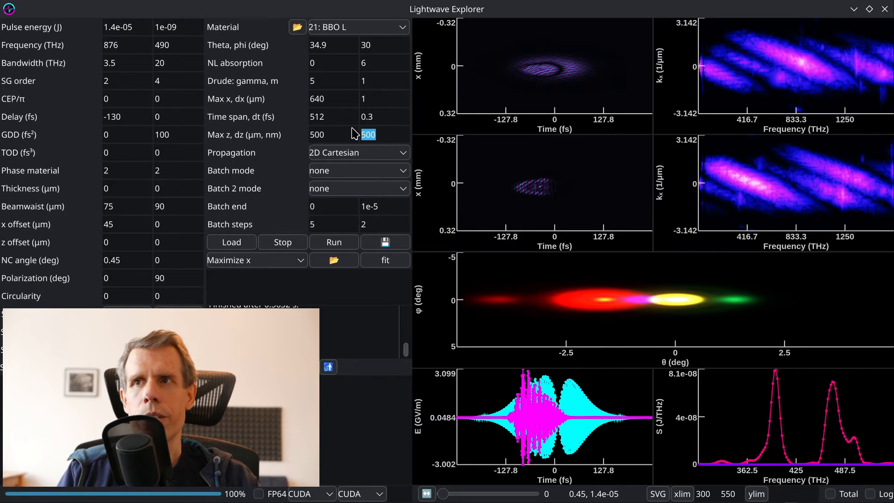
mouse_move(376, 179)
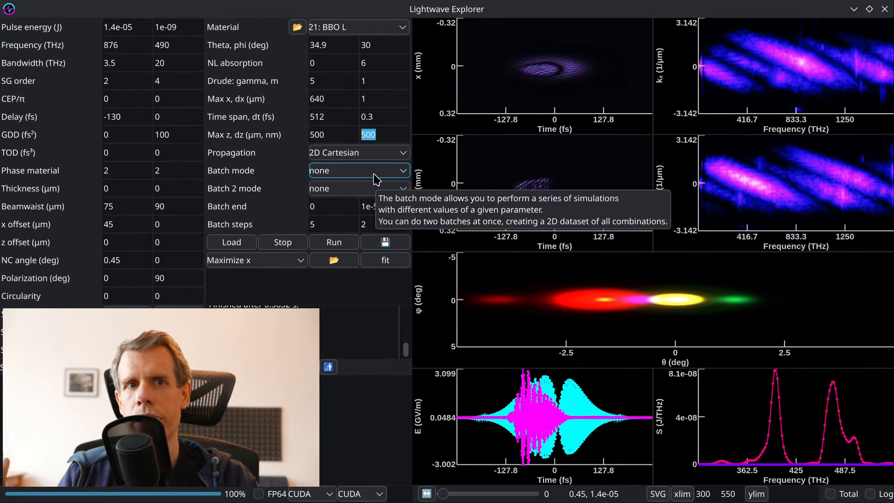
type("250")
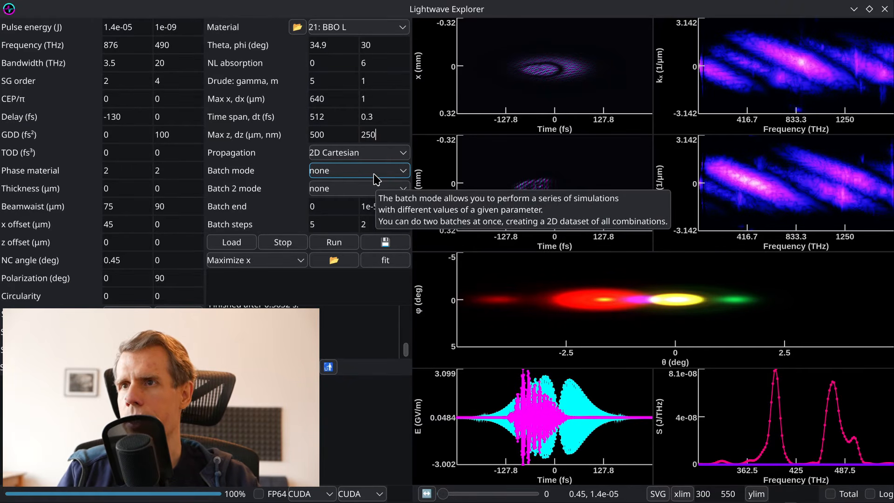
left_click(346, 241)
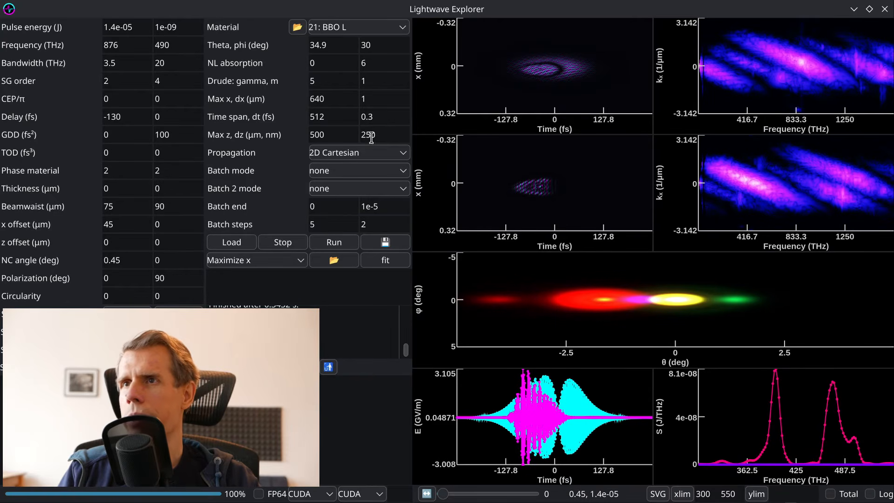
- Refine the propagation step (dz) to 125 nm and rerun the simulation to compare the plots
double_click(399, 135)
type("125")
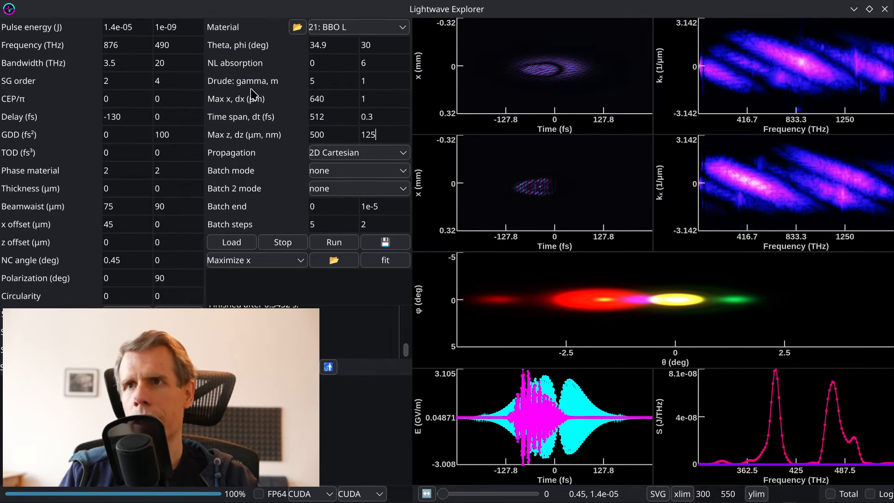
left_click(325, 244)
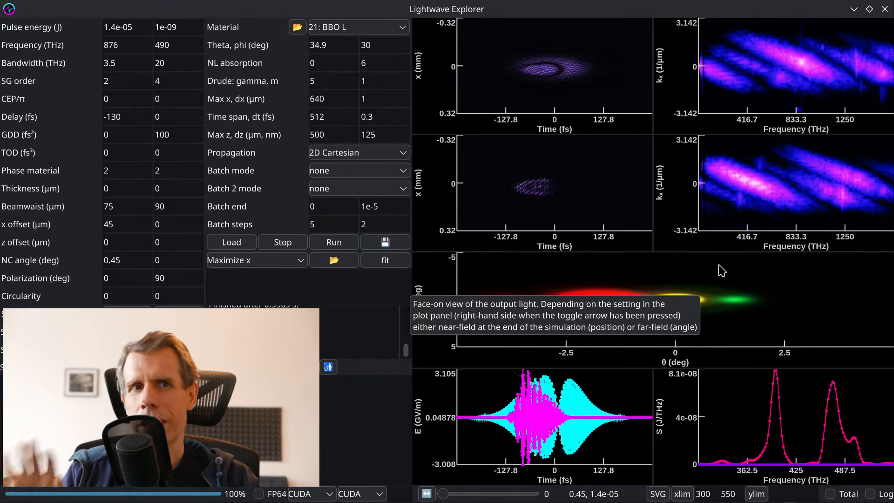
- Coarsen dz to 1000 nm, run the simulation, and inspect the energy spectrum for differences
left_click_drag(394, 134, 353, 131)
type("1000")
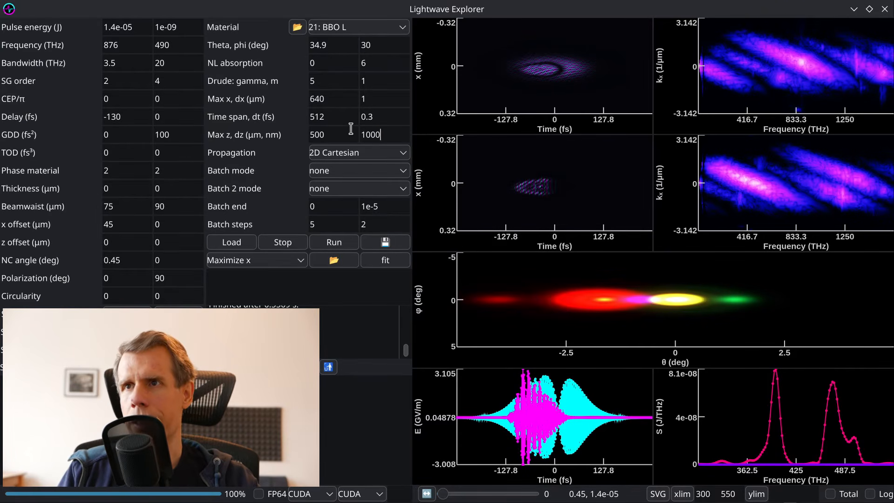
left_click(350, 243)
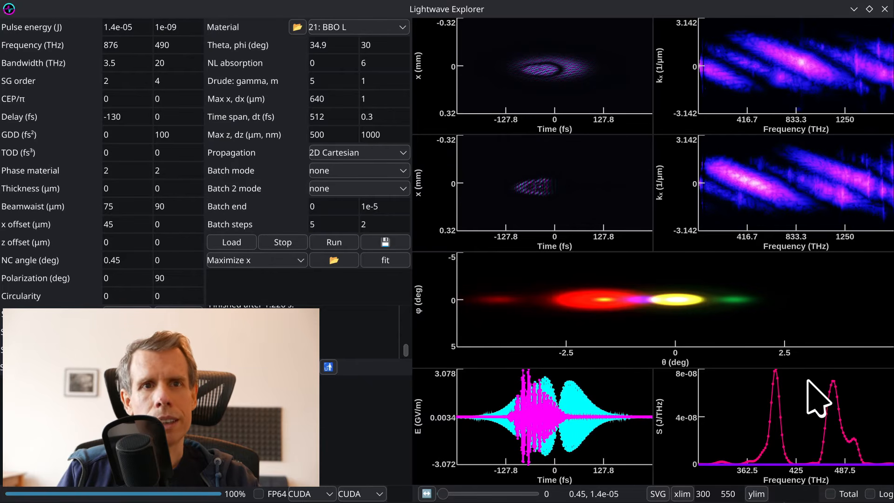
mouse_move(809, 382)
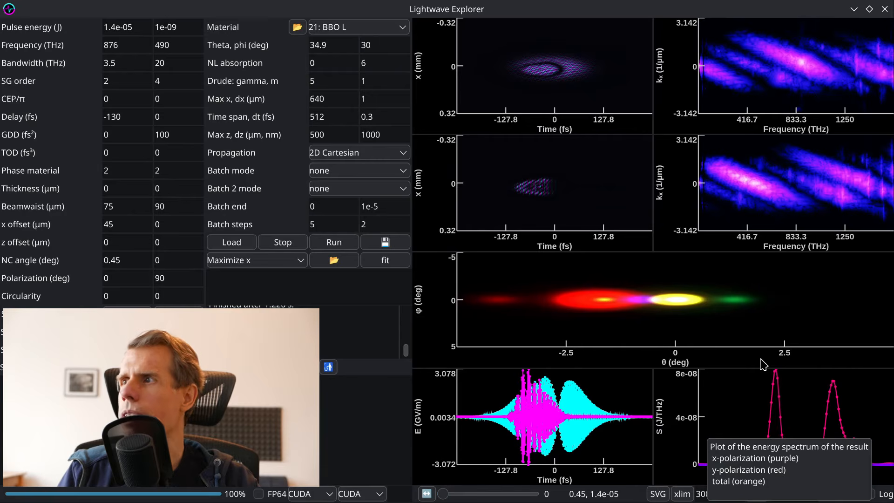
mouse_move(797, 231)
- Return dz to 125 nm and rerun the simulation to compare with the coarse-step result
mouse_move(215, 92)
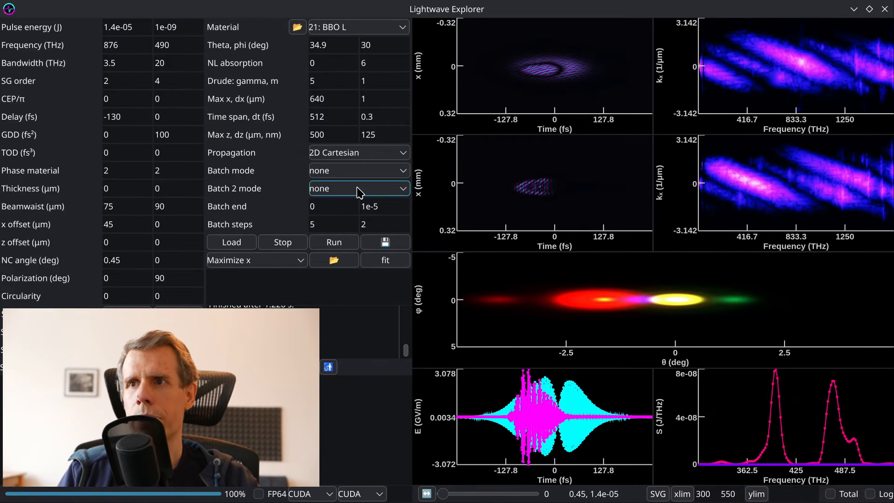
left_click(339, 243)
mouse_move(538, 249)
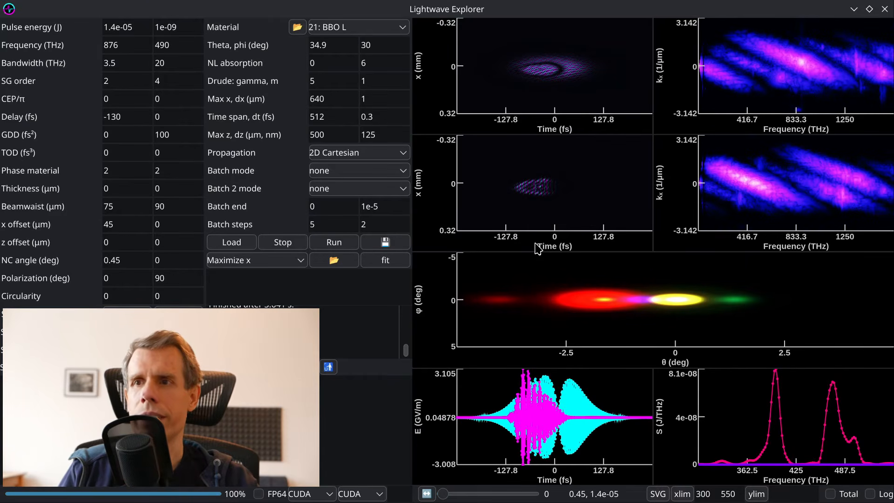
- Set the time step (dt) to 0.25 fs, run the simulation, and examine the high-frequency end of the momentum-frequency plots
double_click(367, 117)
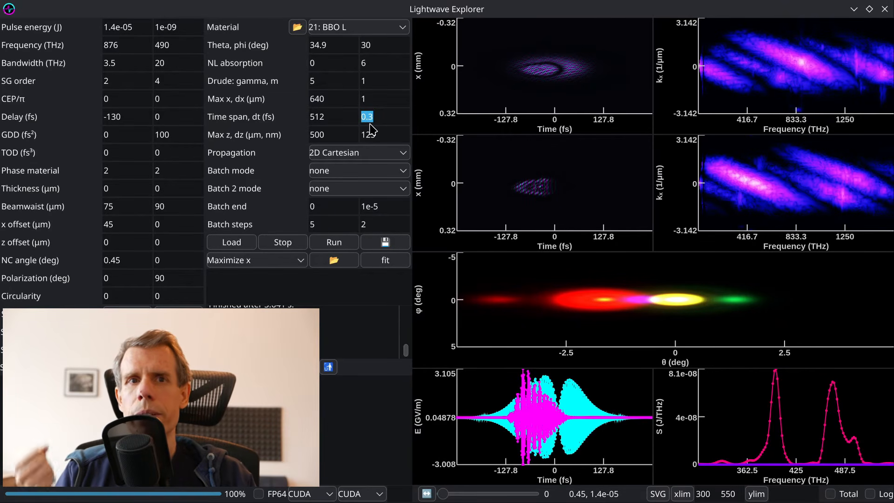
type("0")
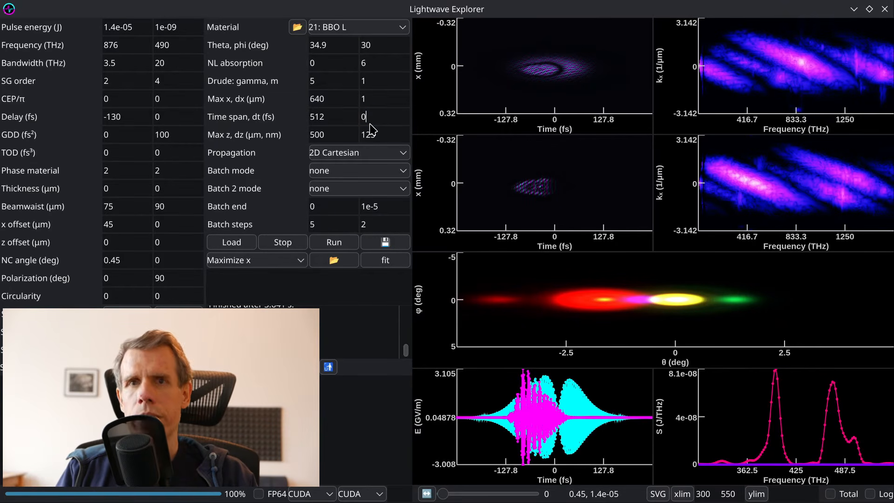
type(".25")
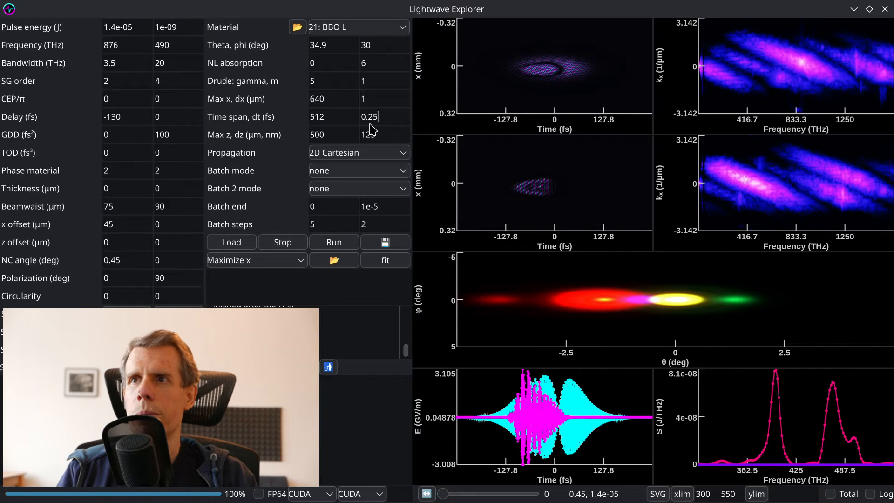
left_click(328, 247)
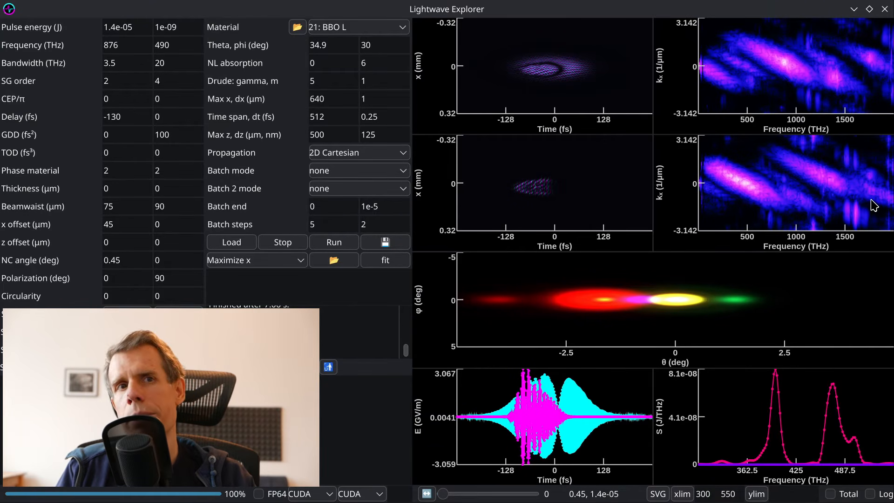
mouse_move(887, 225)
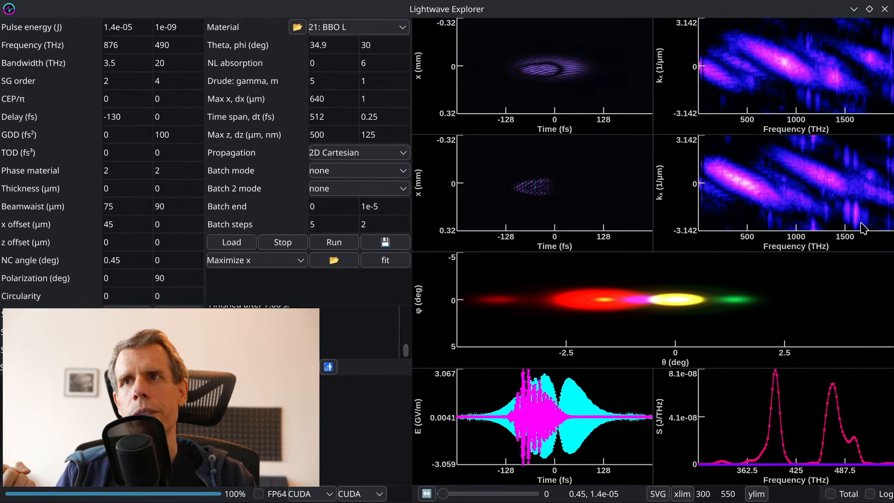
- Set dz to 500 nm with the 0.25 fs time step and run the simulation to test its stability
double_click(380, 135)
type("500")
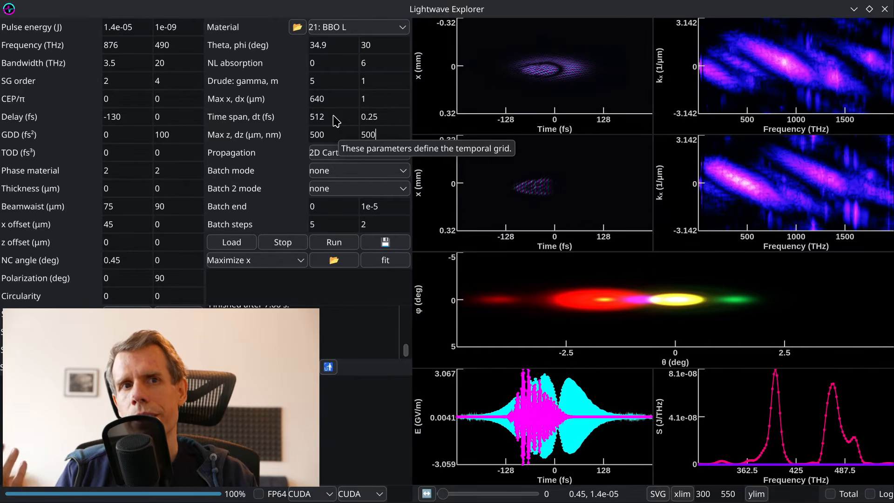
left_click(337, 243)
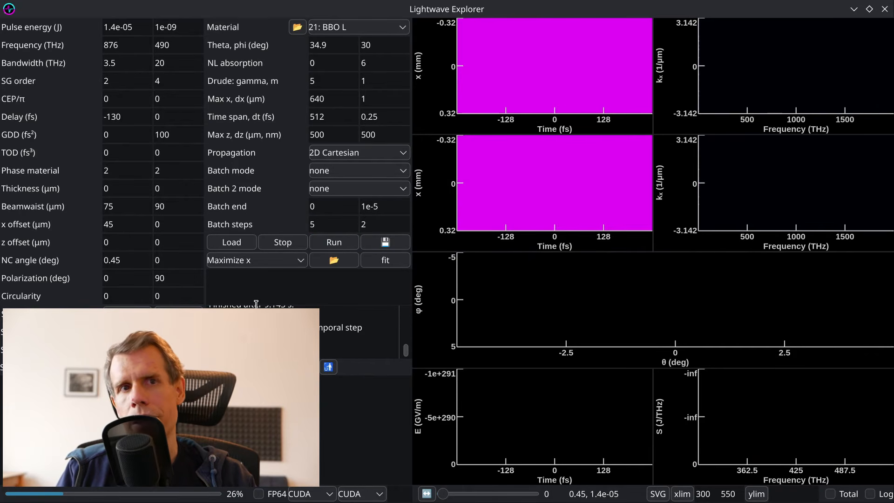
mouse_move(241, 224)
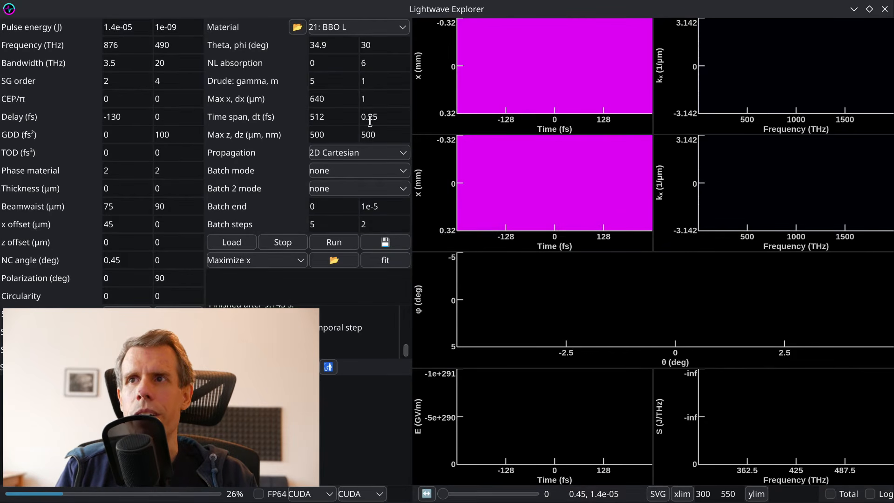
- Set the propagation step dz to 125 nm and run the simulation with the 0.25 fs time step
left_click_drag(376, 135, 339, 134)
type("125")
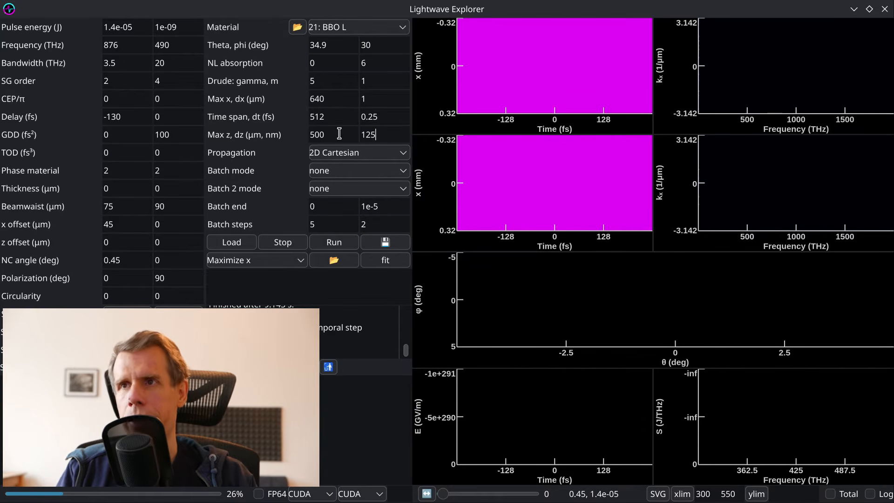
left_click(342, 246)
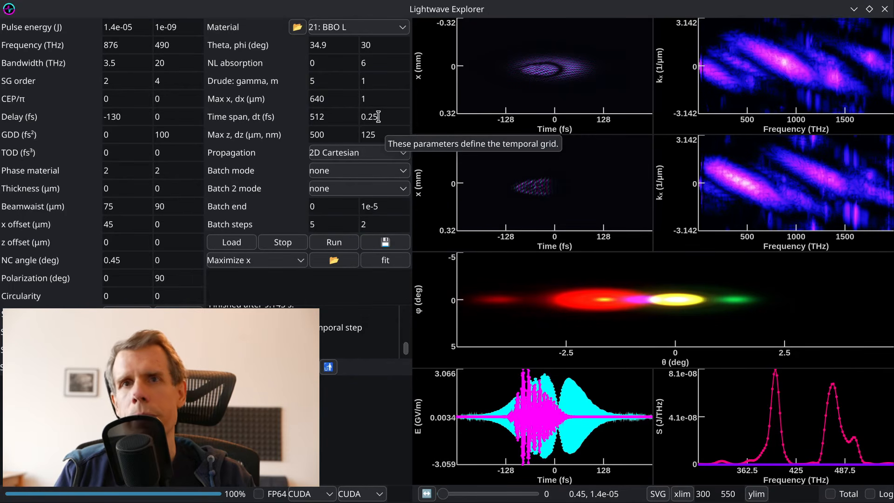
- Set the propagation length (Max z) to 0 and run the simulation to view the input pulses before the crystal
double_click(326, 122)
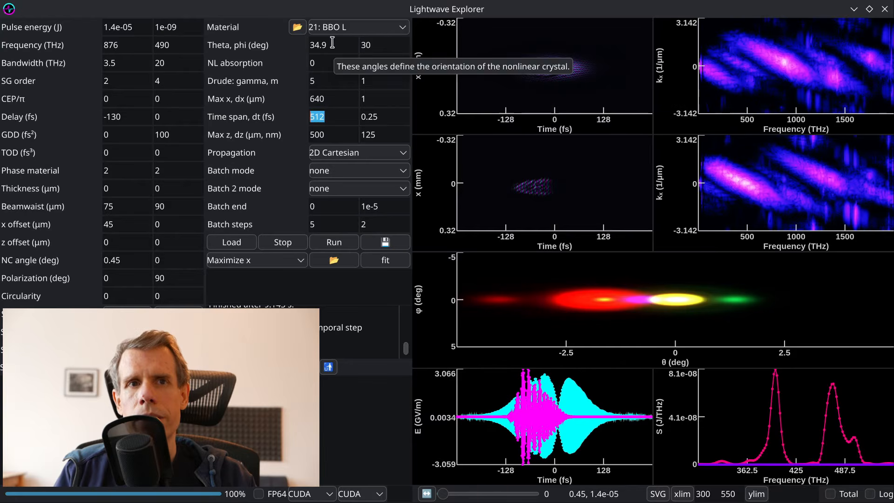
double_click(347, 136)
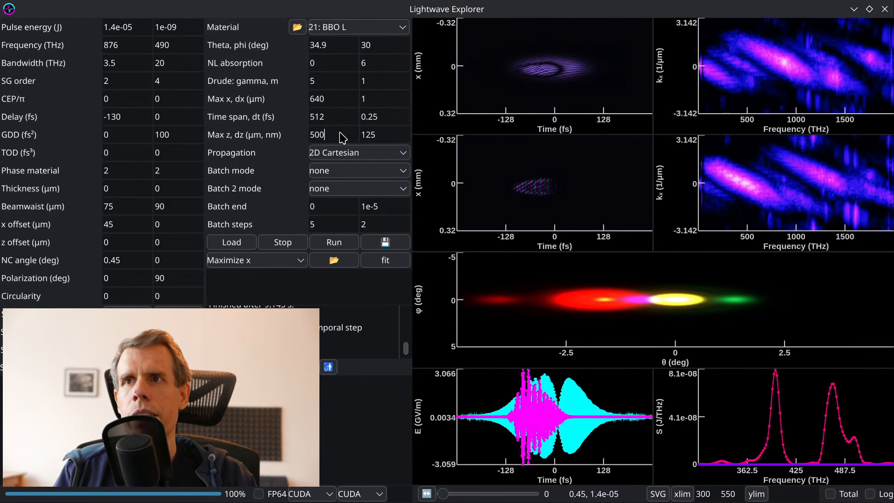
type("0")
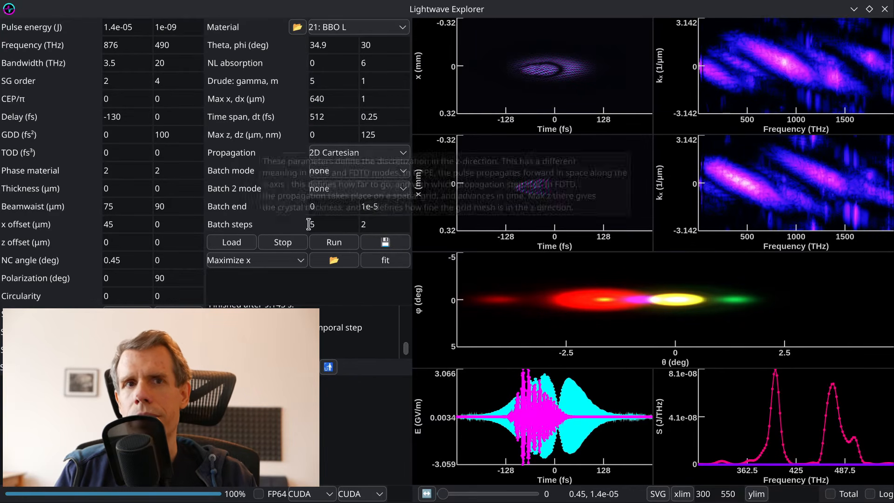
left_click(320, 247)
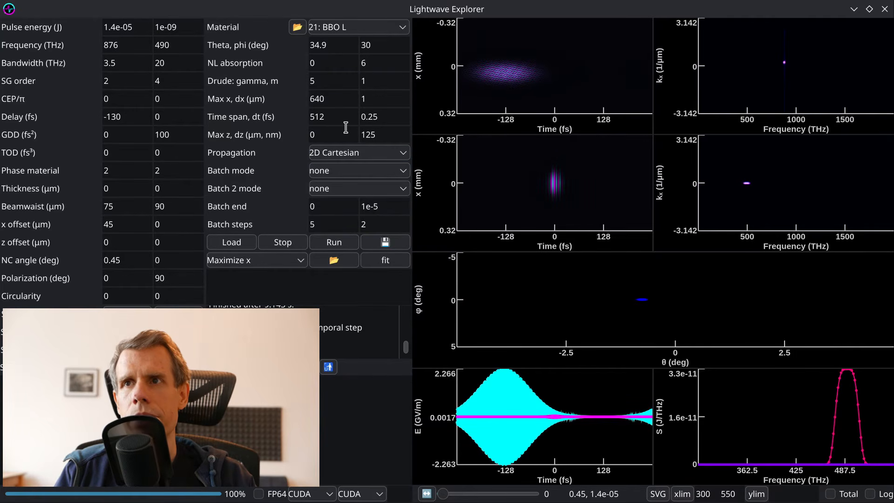
- Restore Max z to 500 µm, rerun the simulation, and point out the dz and dt settings
double_click(325, 135)
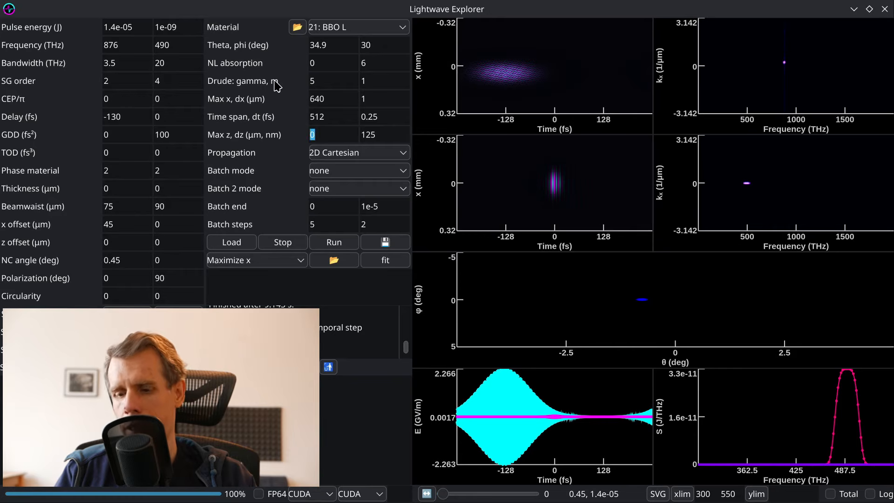
left_click(334, 242)
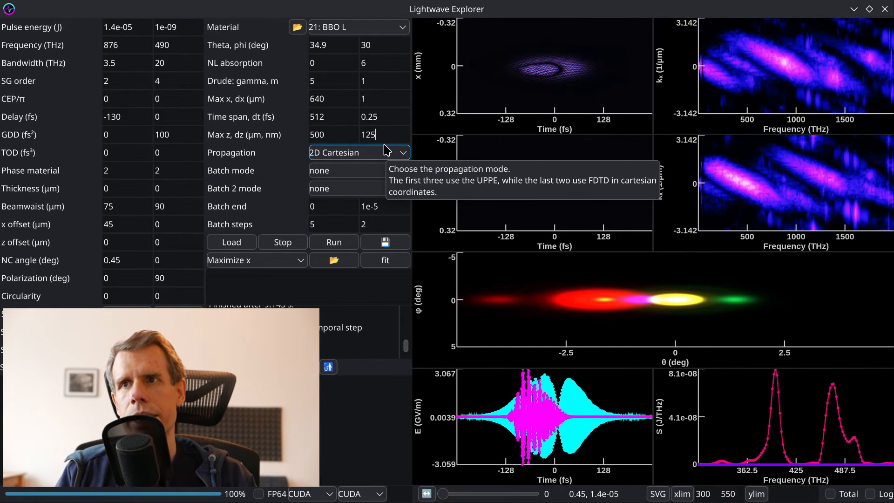
double_click(369, 136)
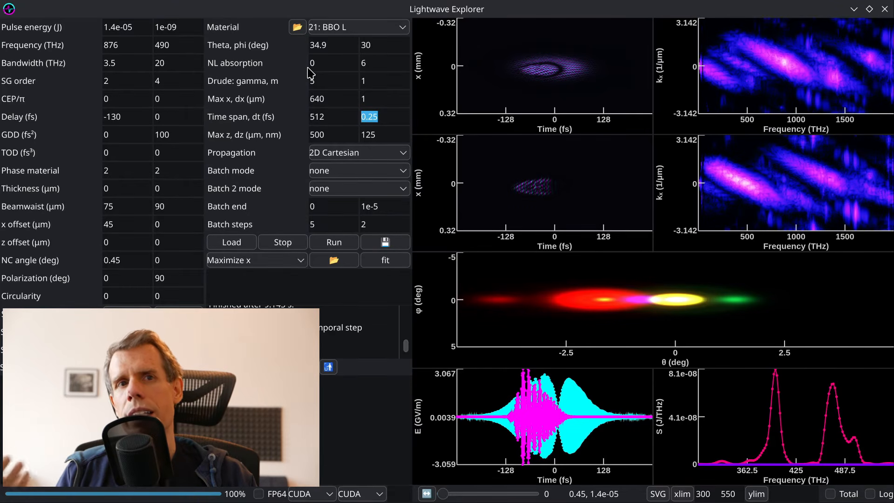
left_click(388, 116)
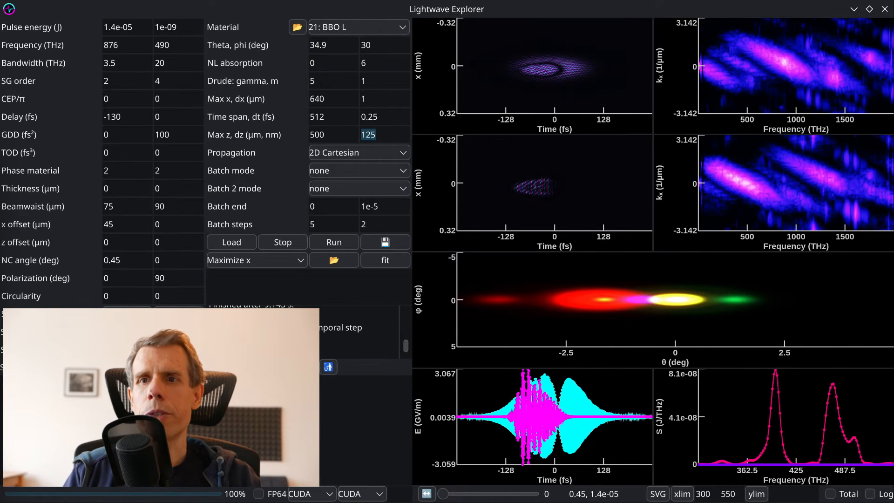
- Load the example testFittingFindSHG.txt from the Tests folder and run its simulation
left_click(294, 283)
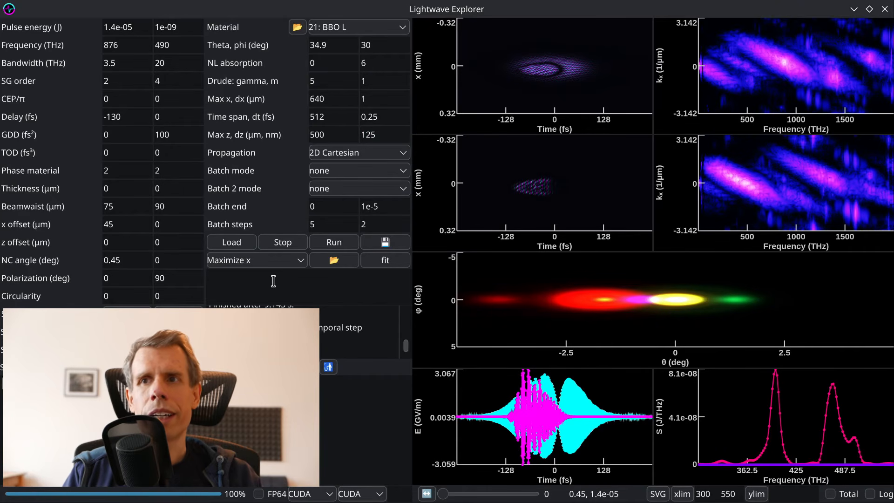
mouse_move(282, 298)
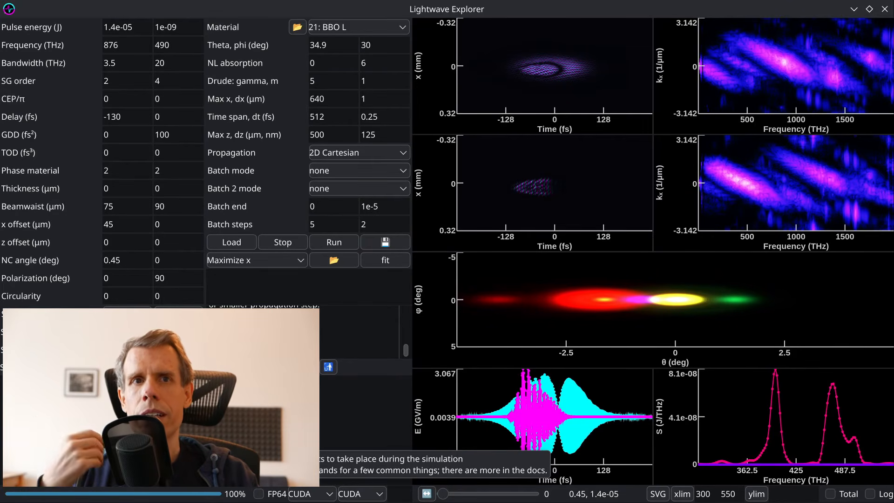
left_click(222, 247)
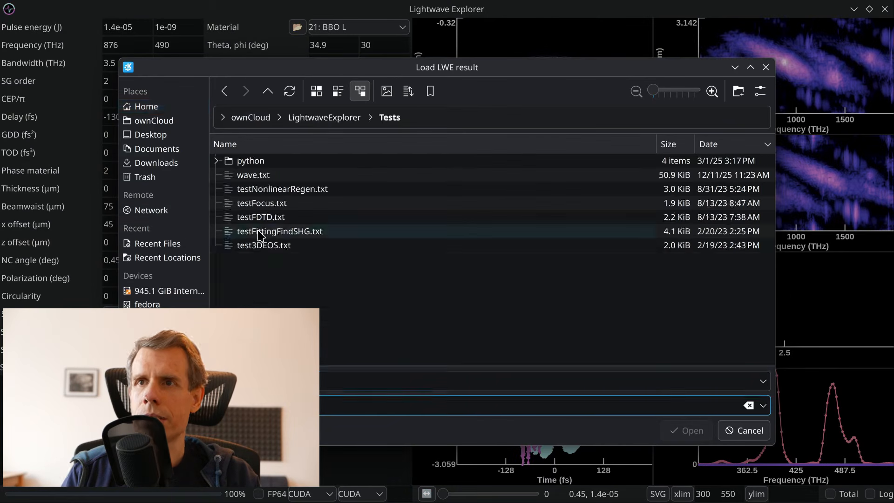
double_click(259, 234)
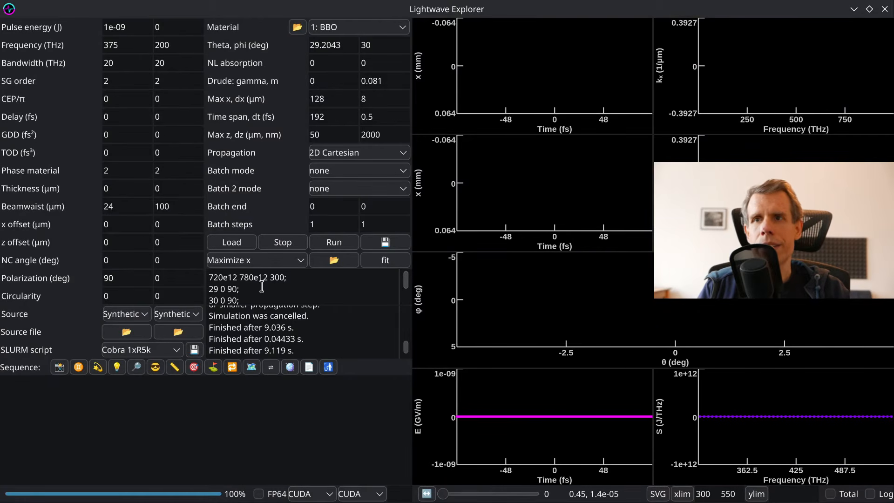
mouse_move(266, 293)
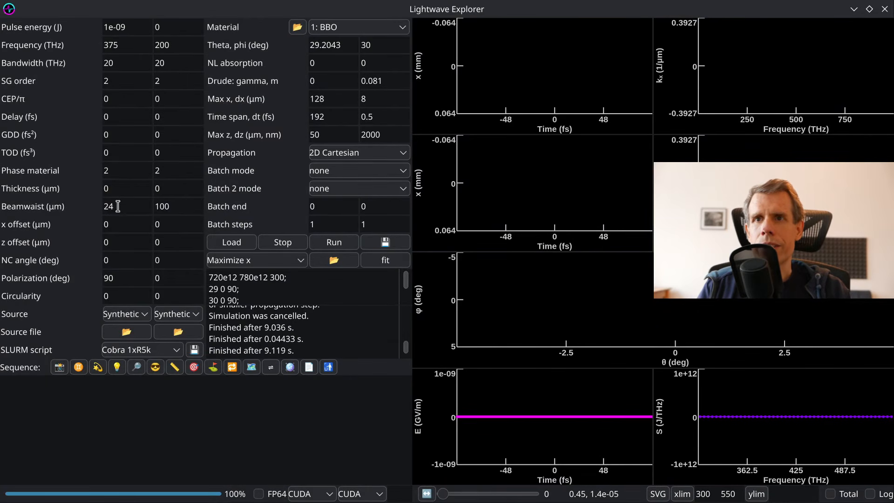
left_click(335, 243)
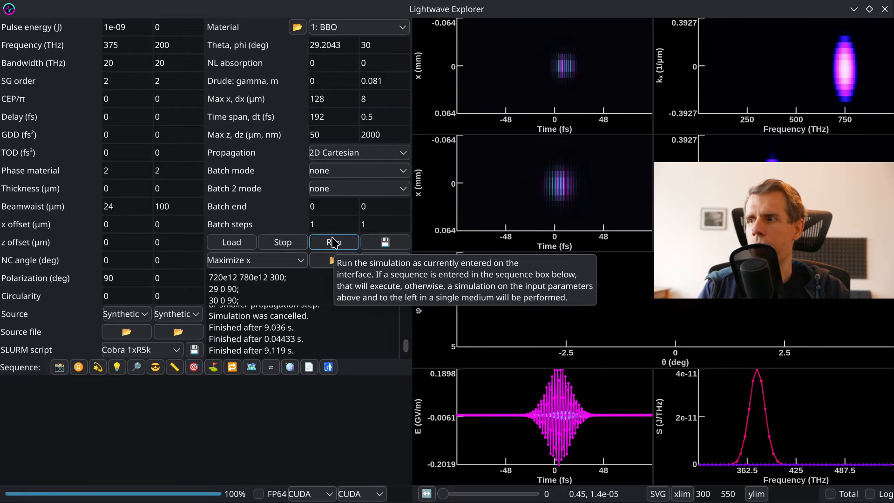
- Start the spectrum's frequency range at 0, clear its upper limit, and plot the x and y polarizations separately
double_click(714, 494)
type("0")
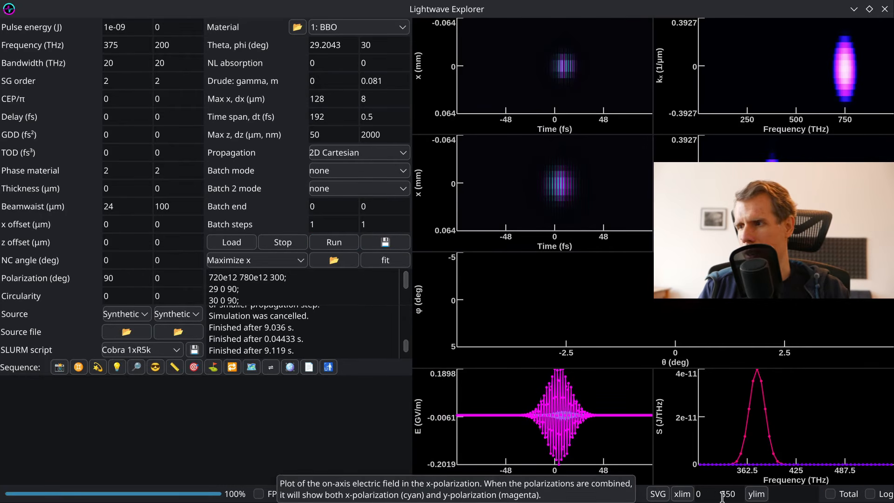
key("Tab")
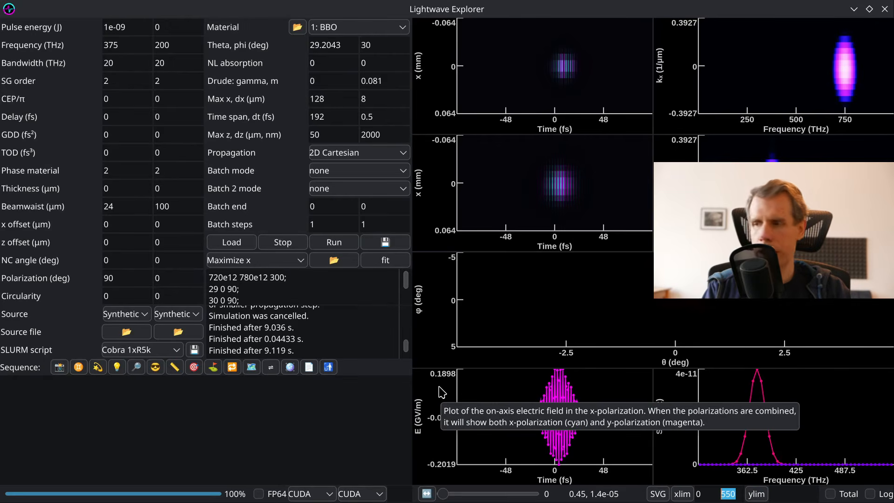
key("BackSpace")
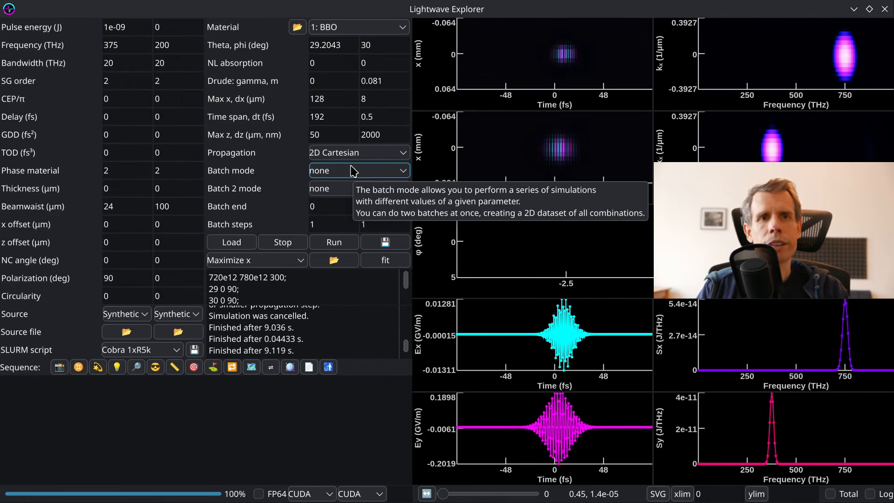
- Set the crystal angle theta to 0 degrees and run the simulation as the starting point for the fit
double_click(337, 45)
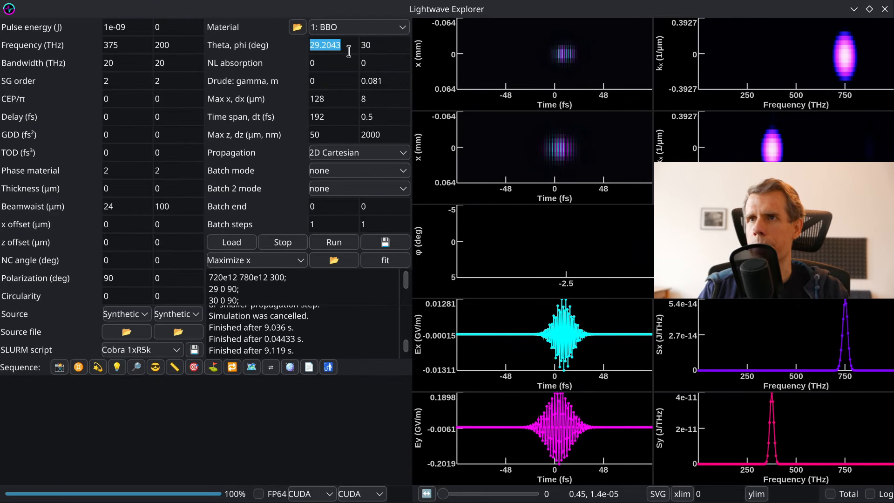
type("0")
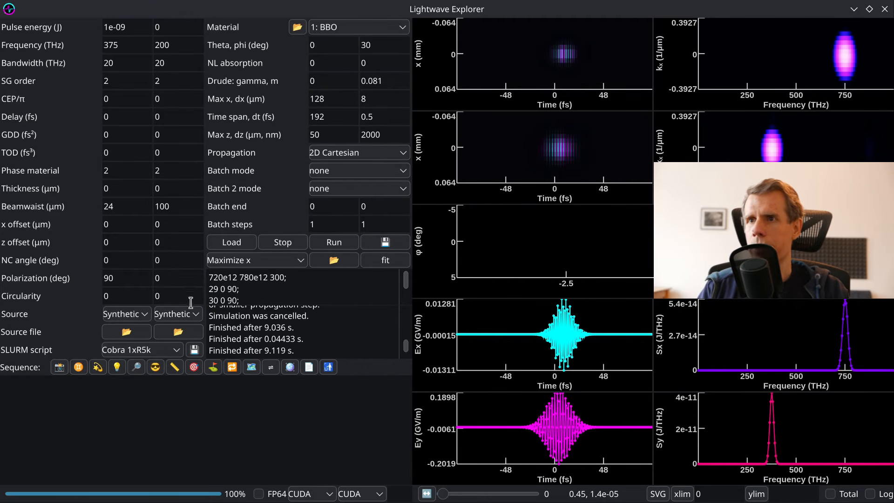
left_click(341, 248)
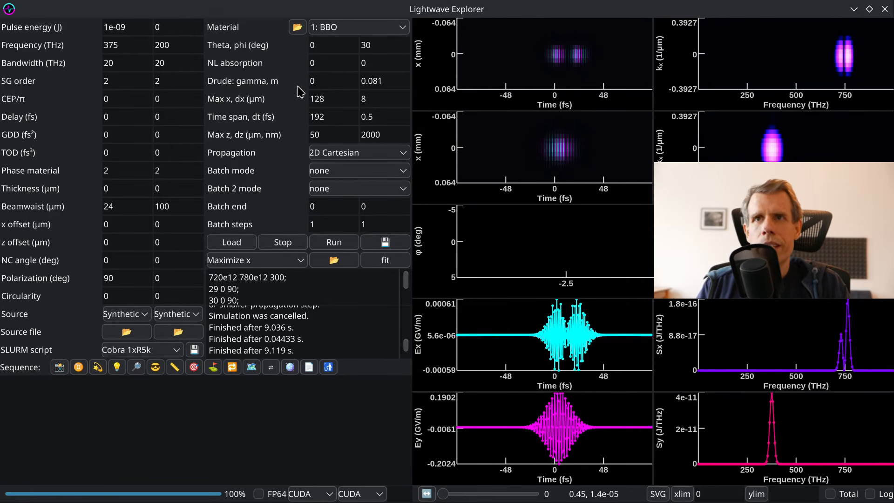
- Examine the fitting commands and their syntax: frequency range, iteration count, parameter index and search limits
mouse_move(233, 51)
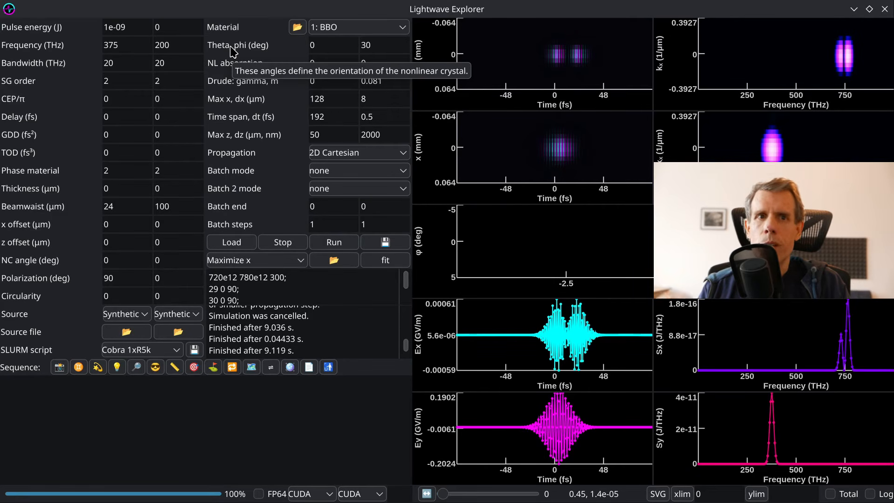
mouse_move(246, 287)
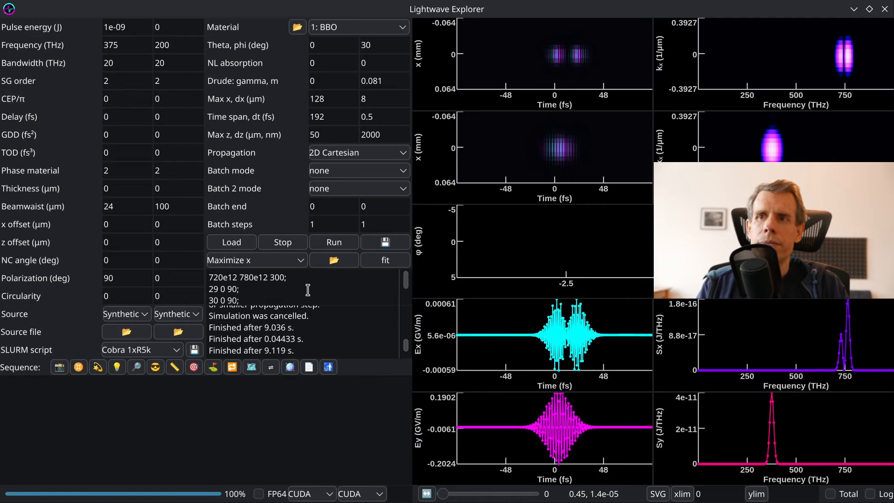
mouse_move(310, 296)
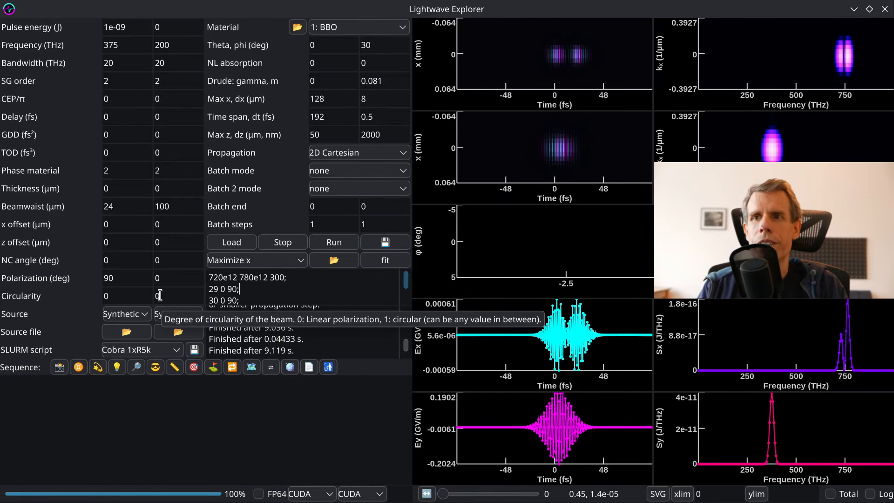
left_click(246, 287)
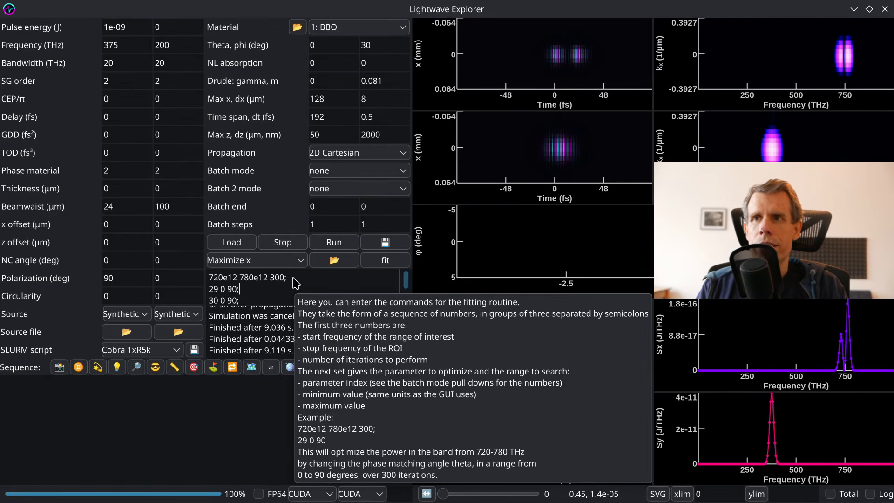
left_click_drag(293, 278, 200, 275)
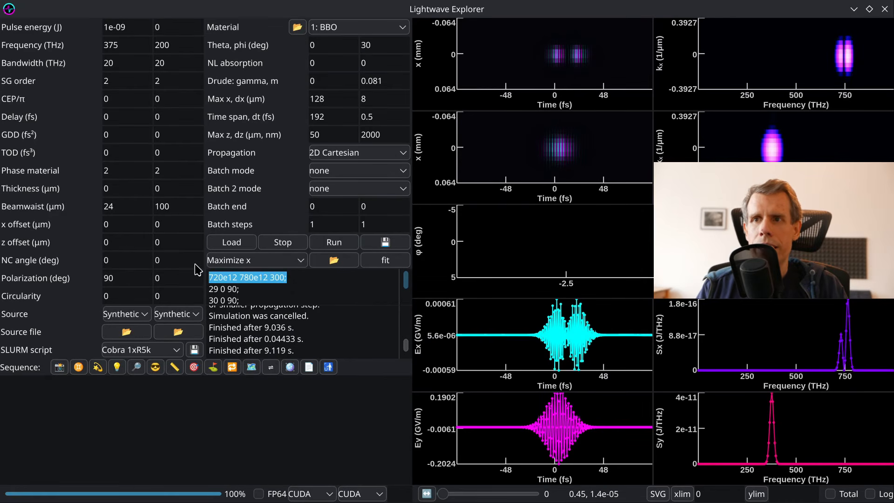
left_click(228, 289)
mouse_move(217, 284)
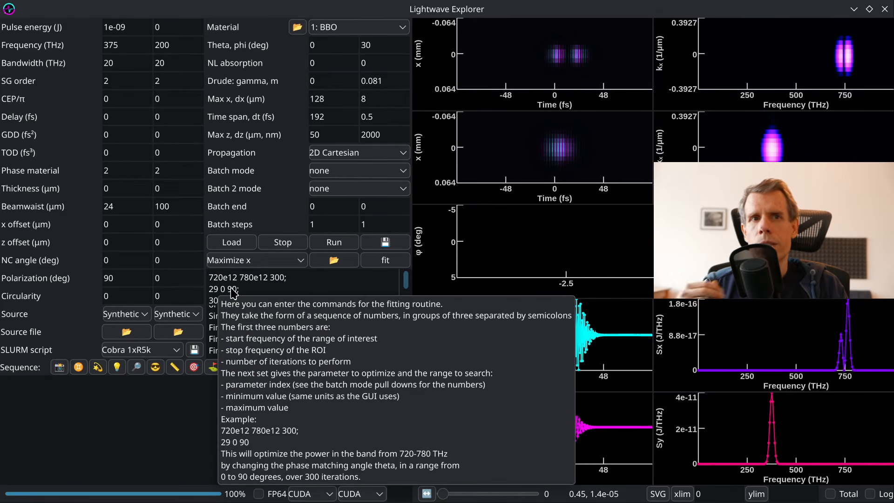
- Review the available fitting modes and keep Maximize x selected
left_click(289, 259)
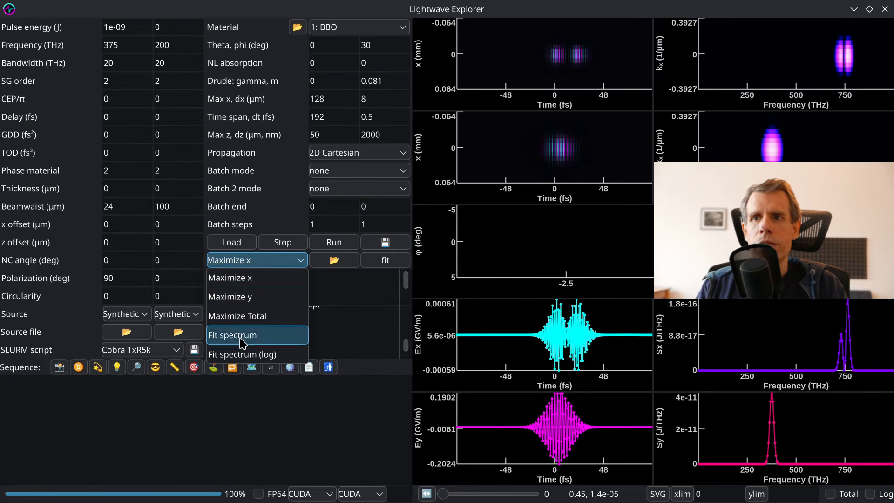
left_click(272, 263)
left_click(273, 263)
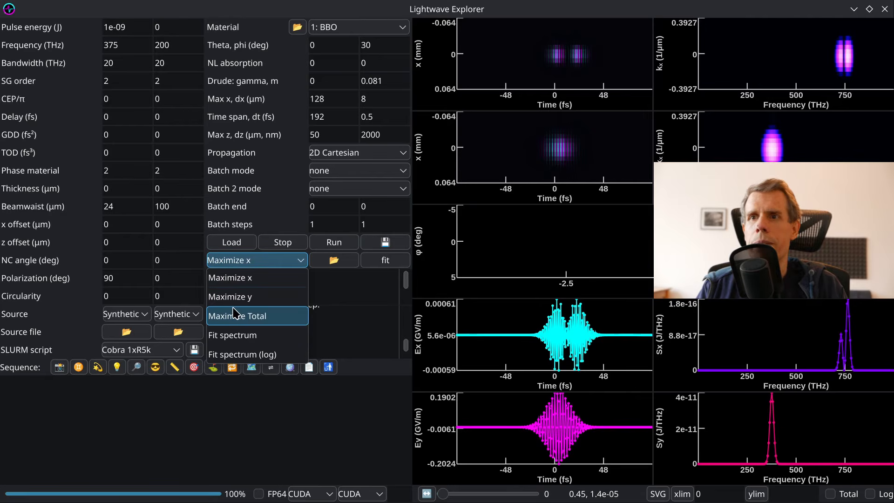
left_click(235, 278)
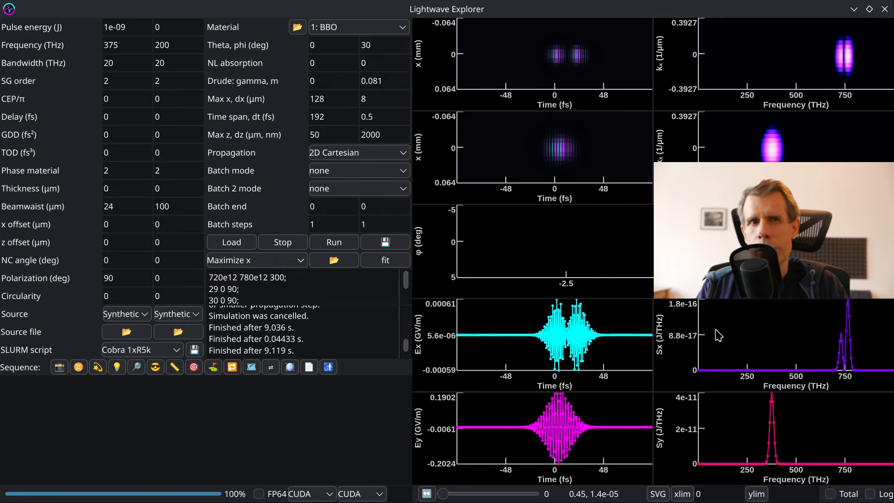
left_click(254, 262)
left_click(242, 284)
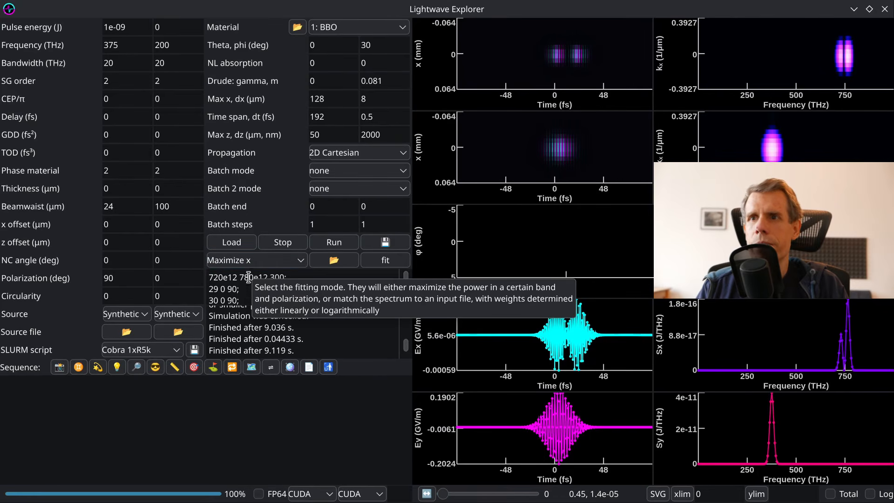
- Point out the lower and upper frequency bounds, 720e12 and 780e12, in the first fitting command
double_click(214, 282)
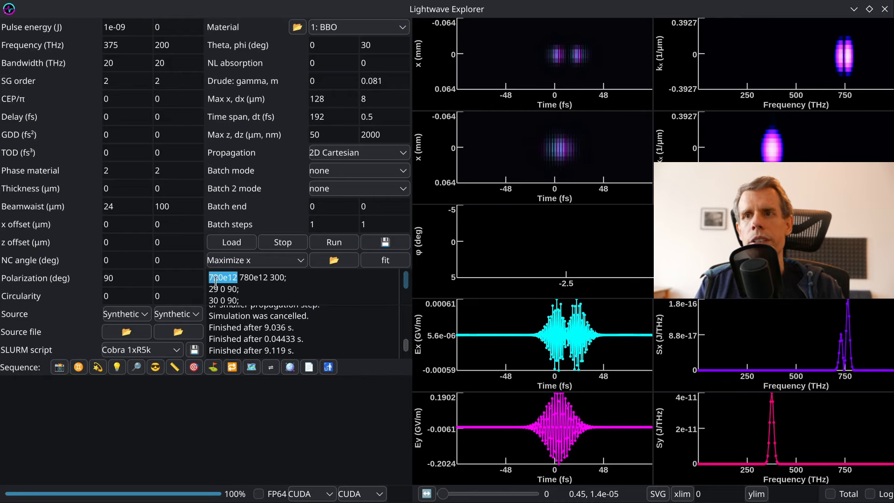
double_click(242, 282)
double_click(215, 280)
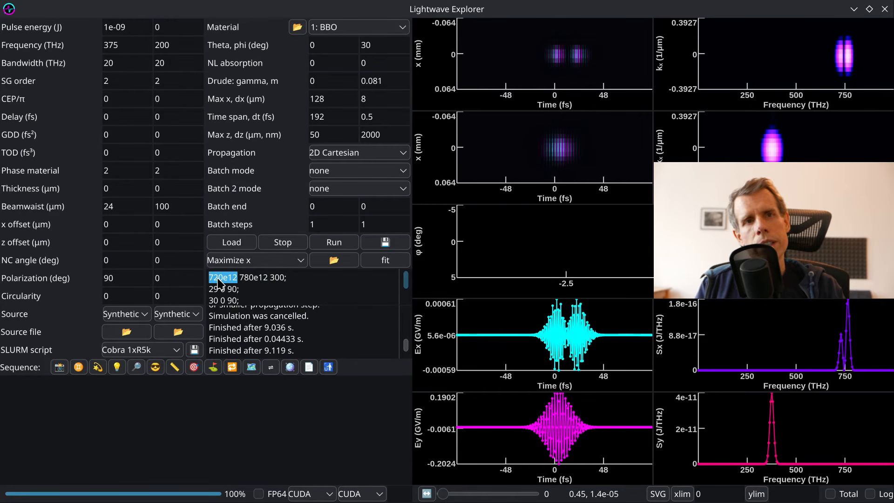
double_click(247, 278)
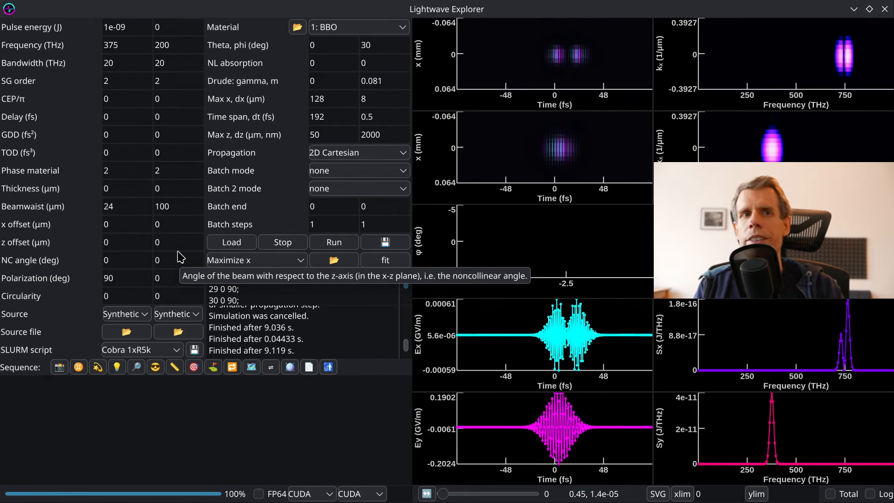
- Examine the iteration count 300 and the fitting command 29 0 90 with its parameter index and search limits
double_click(276, 277)
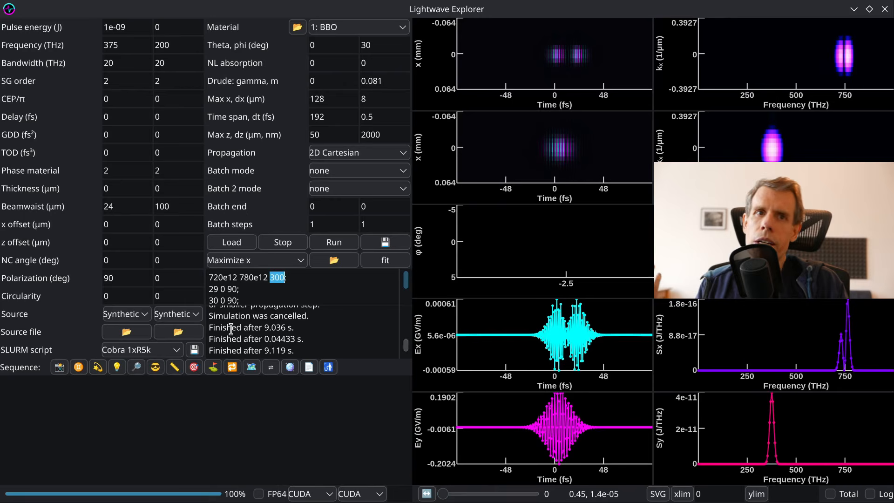
left_click(245, 293)
left_click(328, 278)
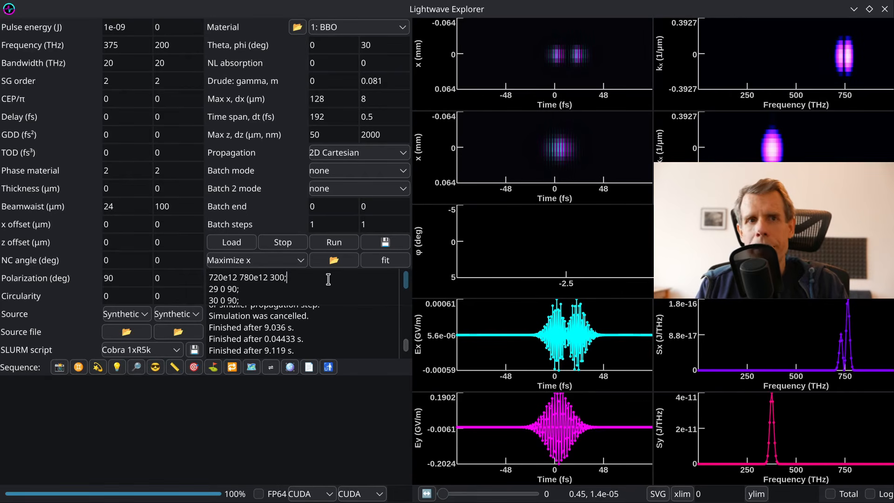
left_click(255, 290)
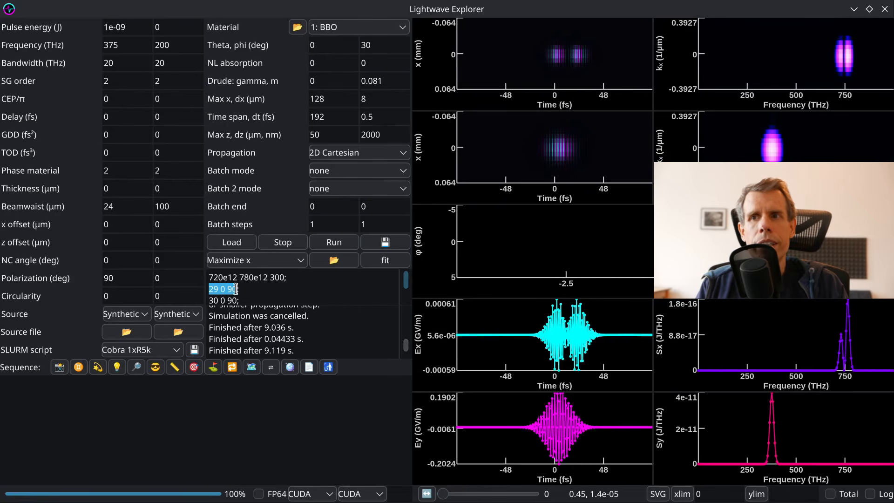
double_click(213, 292)
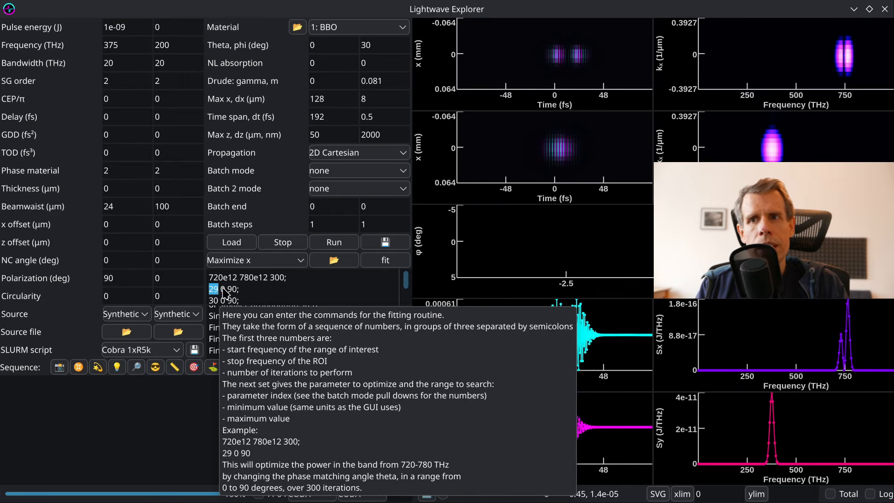
left_click(224, 290)
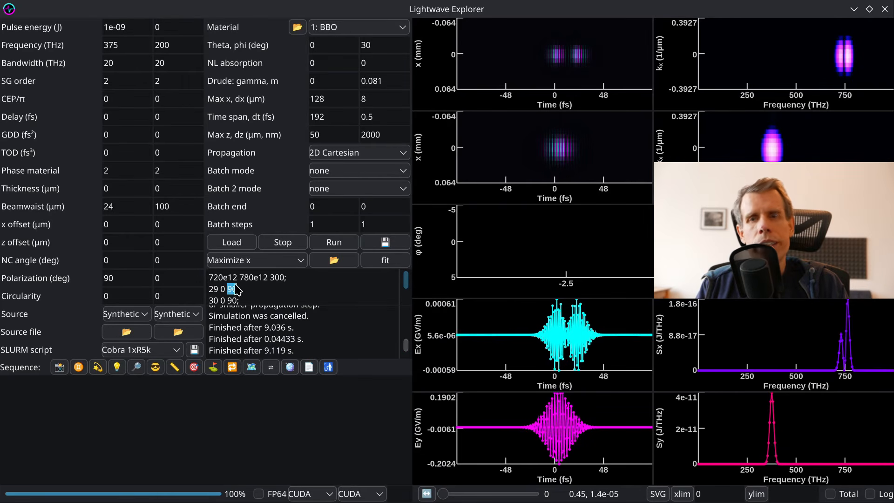
double_click(213, 289)
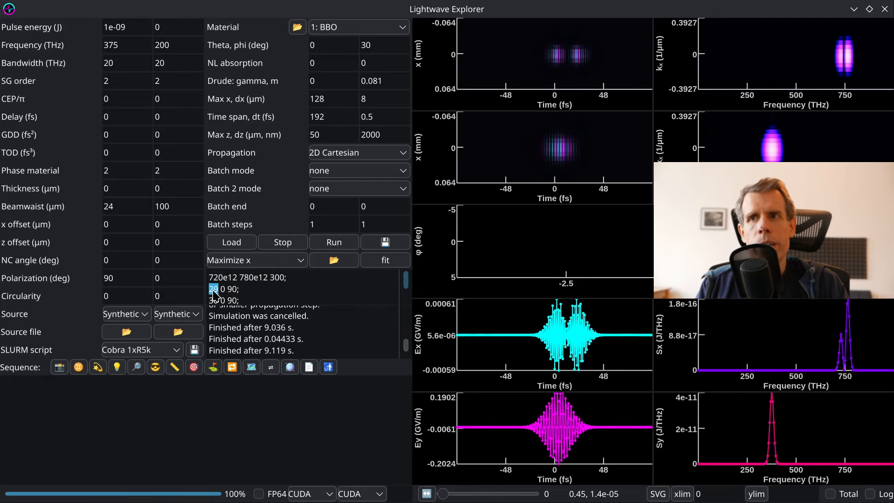
- Look up which parameters the indices 29 and 30 stand for in the two batch mode option lists
left_click(386, 174)
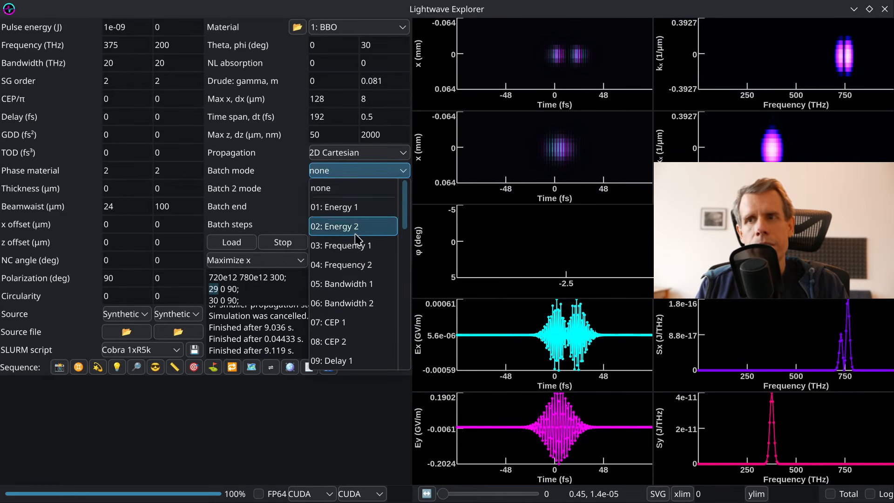
scroll(330, 304, "down", 8)
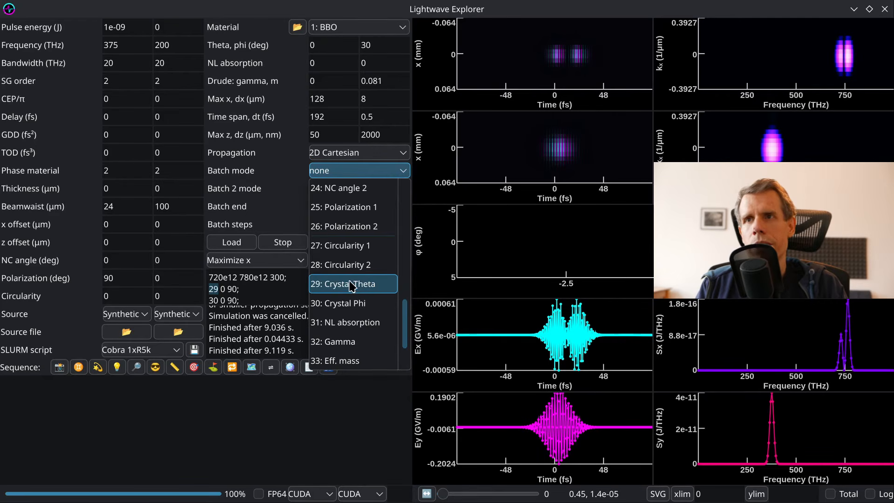
key("Escape")
left_click(354, 189)
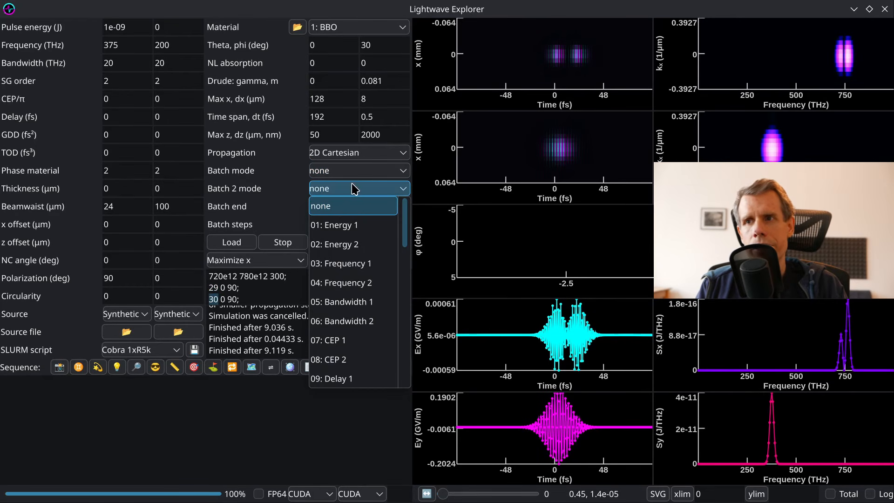
scroll(354, 261, "down", 7)
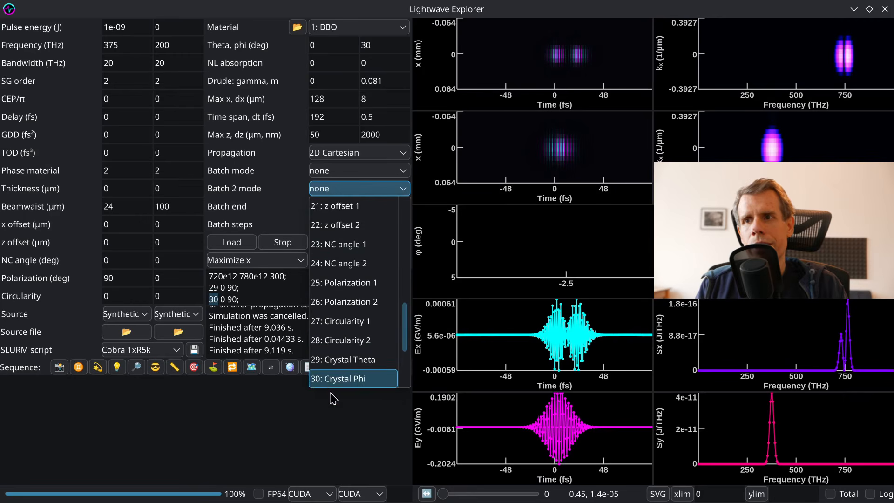
- Review the complete set of fitting commands, including the search limits, iteration count and closing semicolons
left_click(236, 290)
left_click(234, 289)
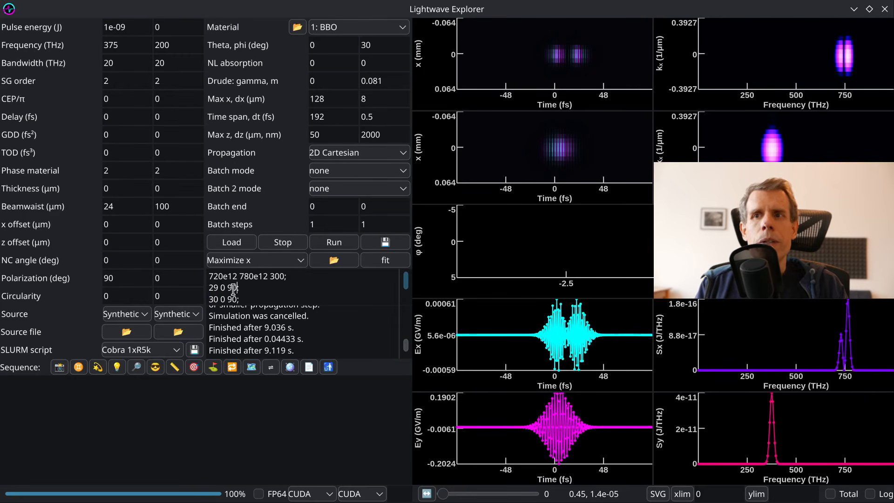
scroll(230, 290, "down", 1)
scroll(231, 288, "up", 1)
double_click(277, 278)
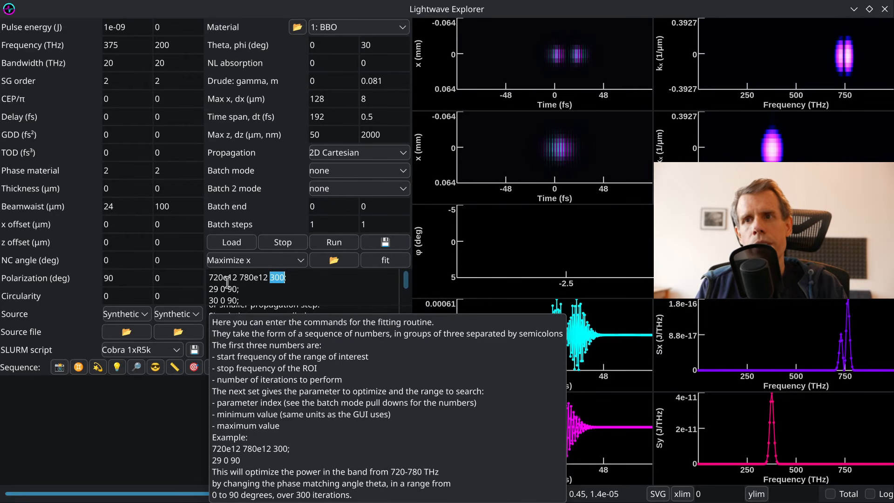
left_click(243, 300)
type(";")
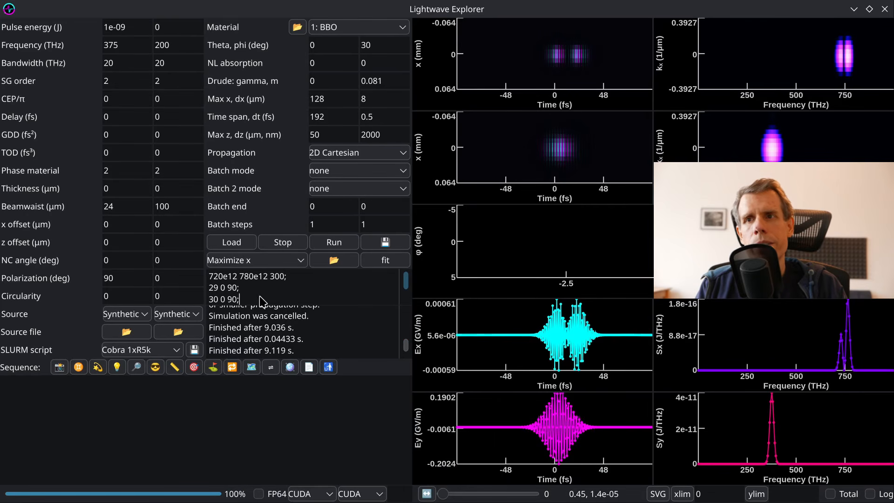
key("Up")
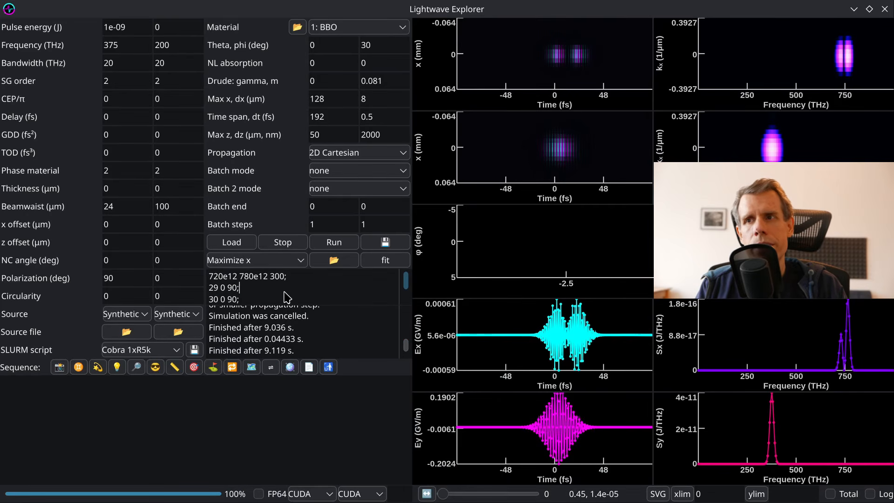
- Run the fit with 300 iterations and inspect the fitted values of both crystal angles in the output log
left_click(385, 260)
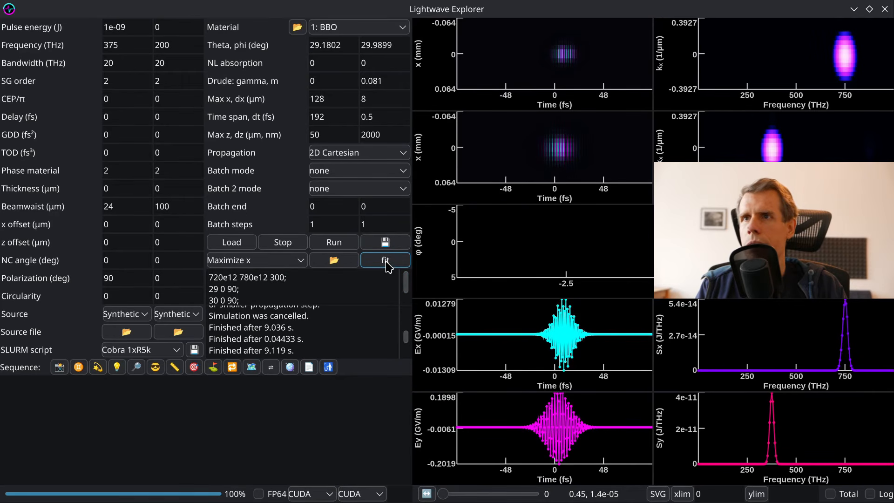
scroll(298, 289, "down", 1)
scroll(307, 328, "down", 3)
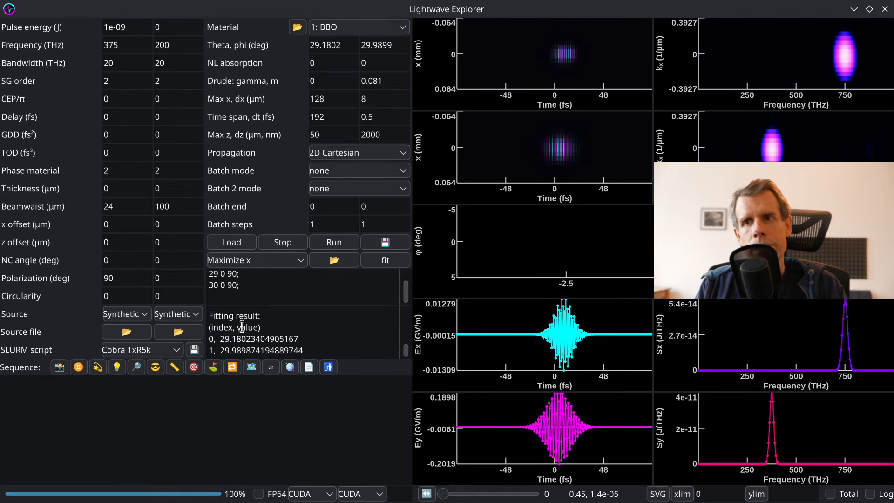
left_click_drag(224, 338, 237, 337)
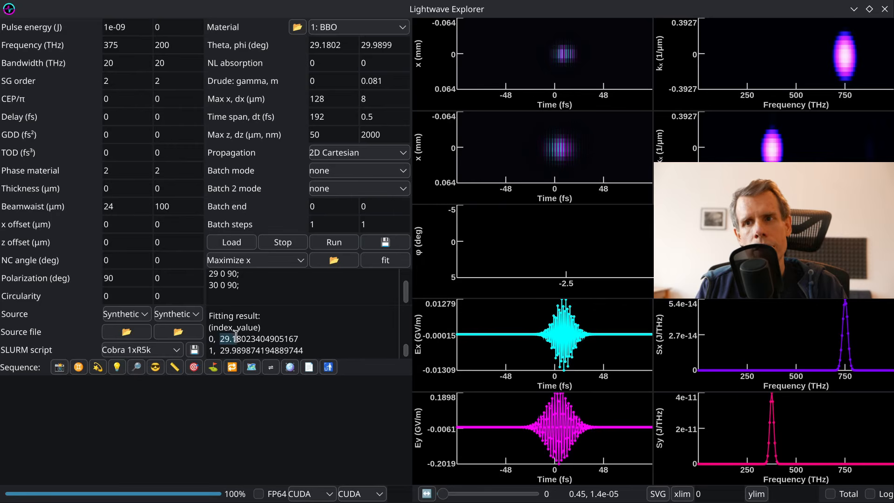
left_click(225, 347)
double_click(213, 350)
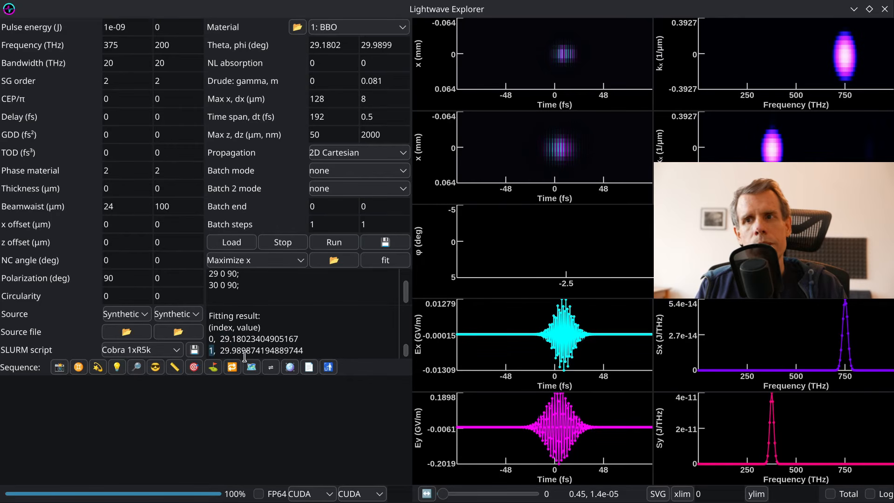
left_click(224, 350)
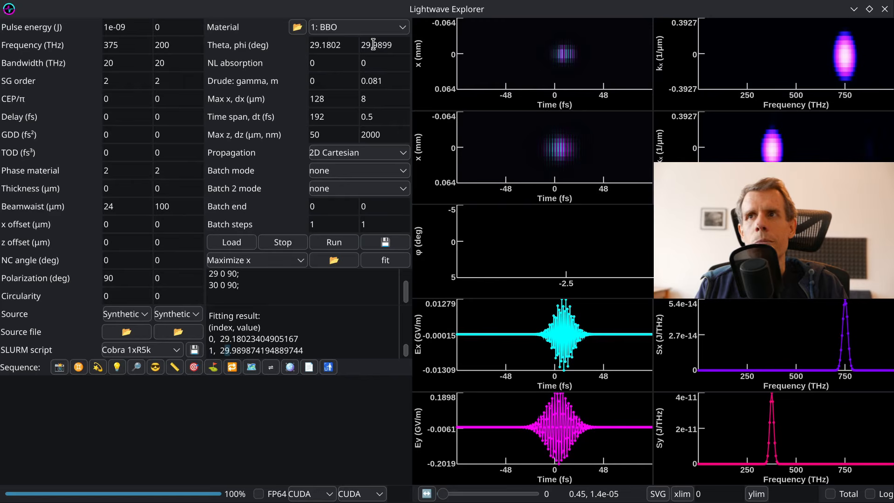
- Rerun the fit with the iteration count set to 600, and simulate with the resulting crystal angles
scroll(338, 339, "up", 5)
scroll(334, 337, "down", 3)
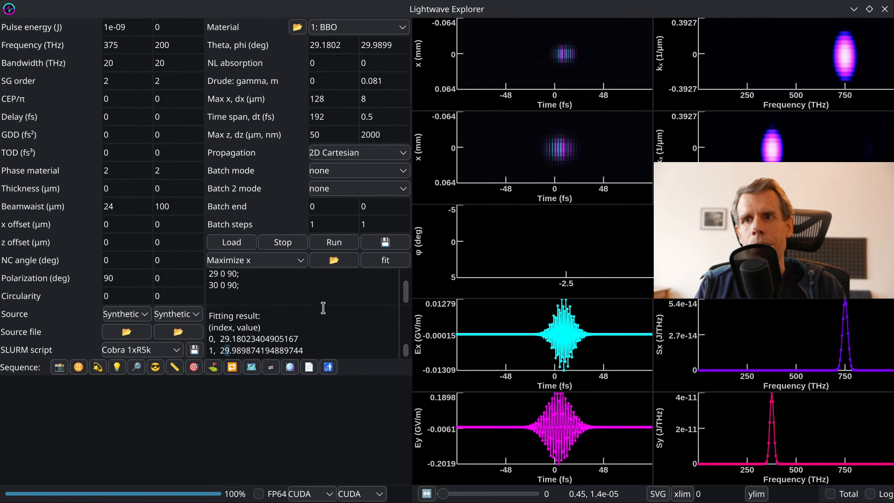
scroll(327, 291, "up", 1)
double_click(277, 277)
type("6")
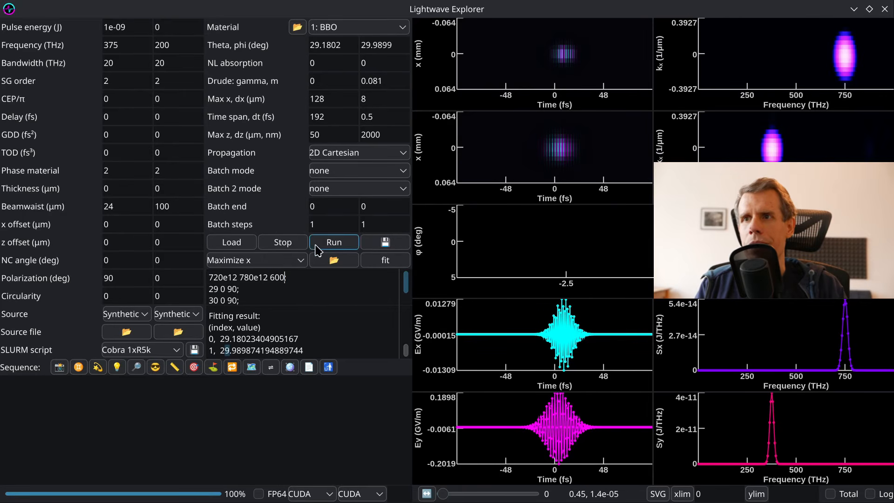
left_click(375, 262)
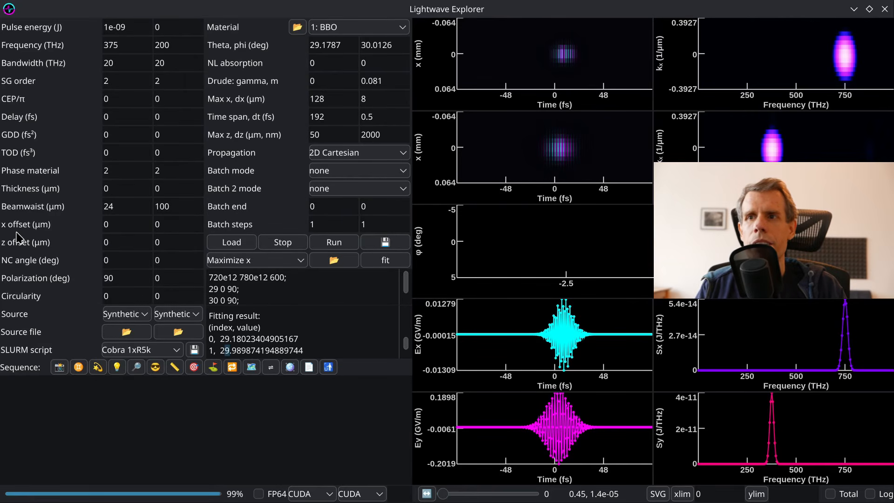
left_click(332, 244)
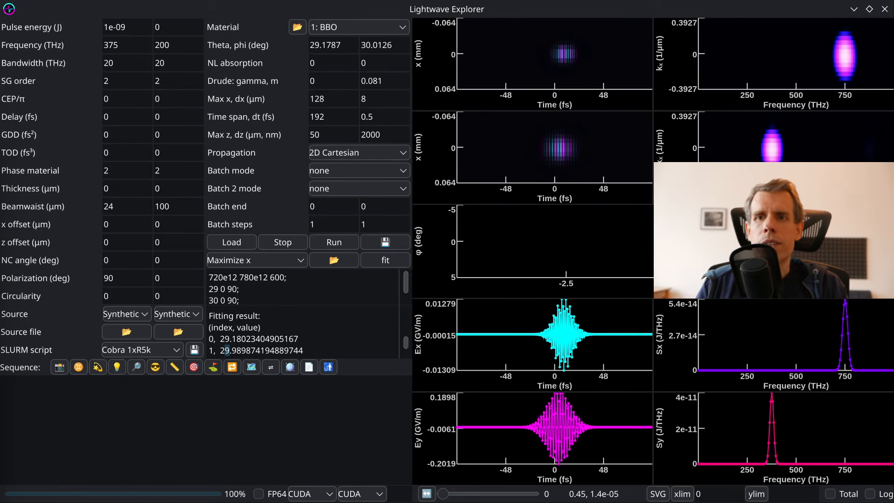
left_click(155, 423)
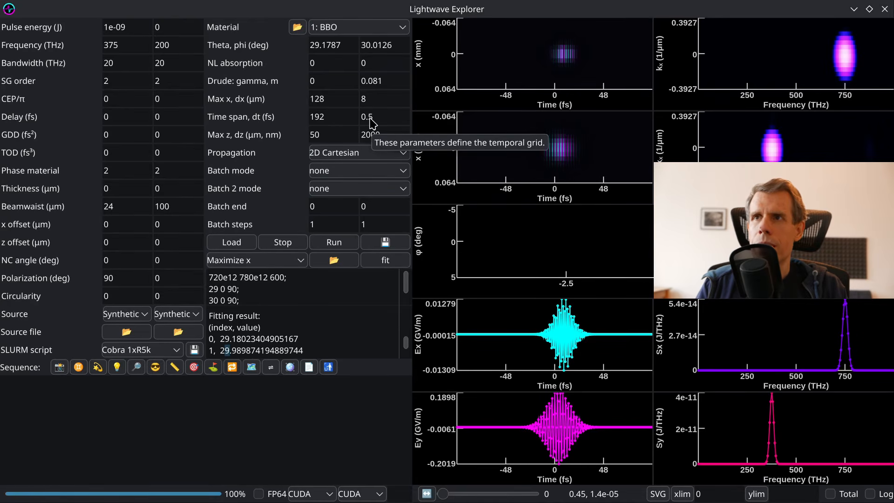
- Refine the grid to dt 0.25 fs and dz 125 nm, set max z to 500 µm, and run the simulation
left_click_drag(367, 117, 380, 119)
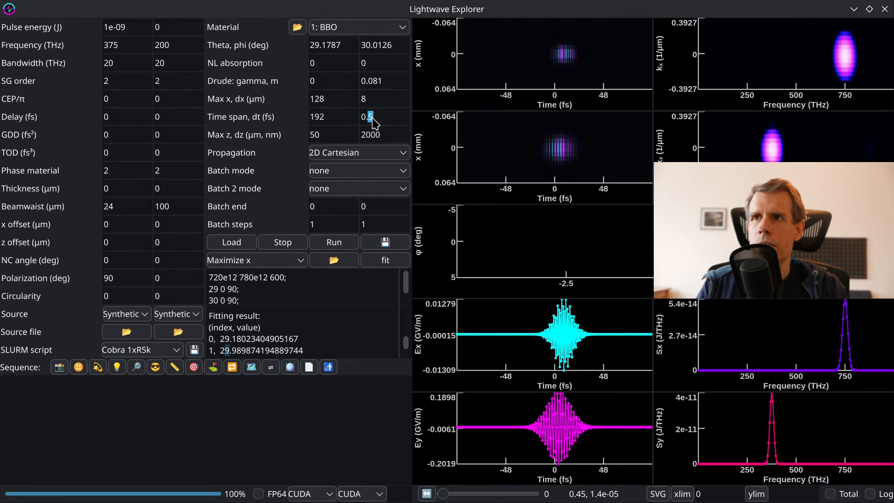
type("25")
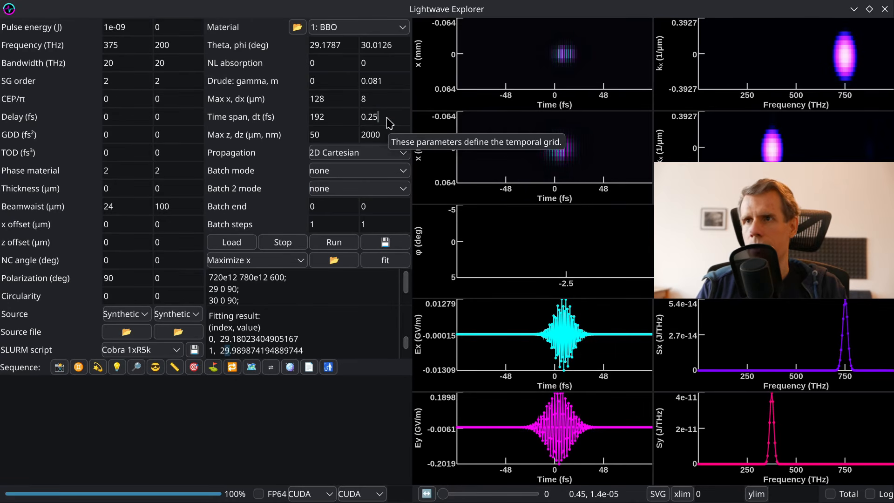
double_click(389, 134)
type("125")
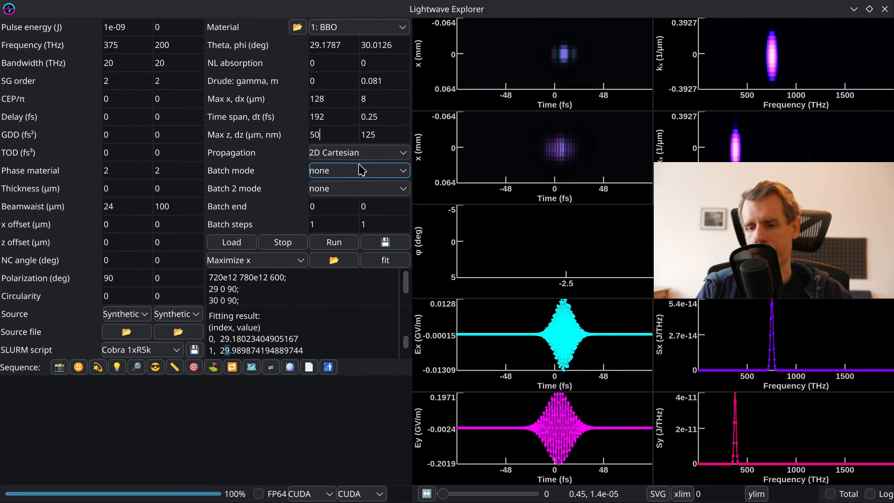
left_click(341, 244)
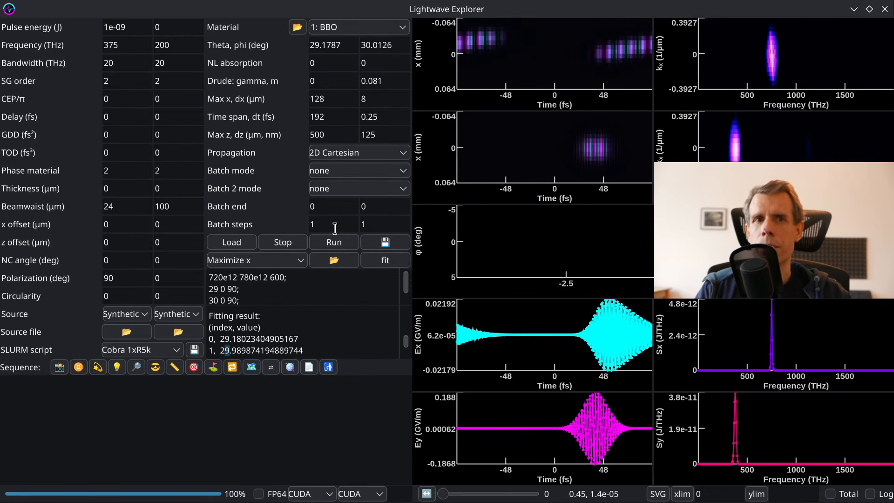
- Insert the command nonlinear(1,29.1787,30.0126,500,125) for the current crystal settings into the sequence and run the simulation with it
left_click(59, 367)
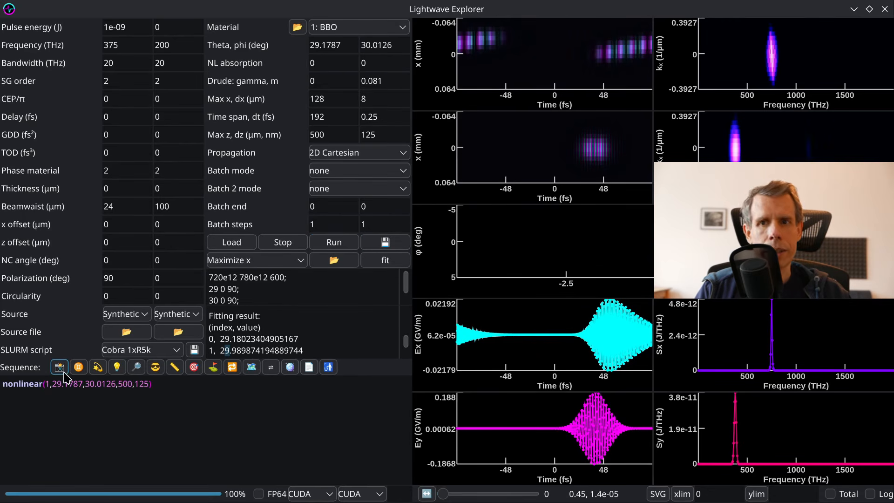
left_click(25, 406)
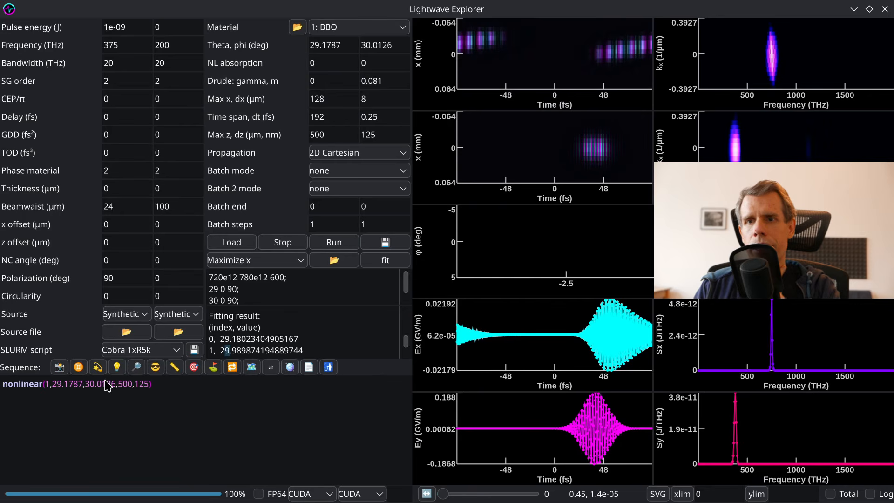
double_click(124, 385)
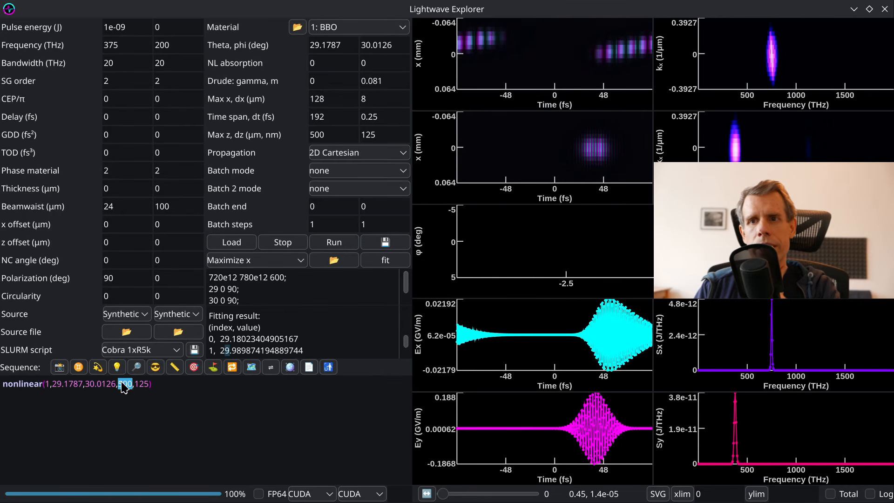
double_click(142, 385)
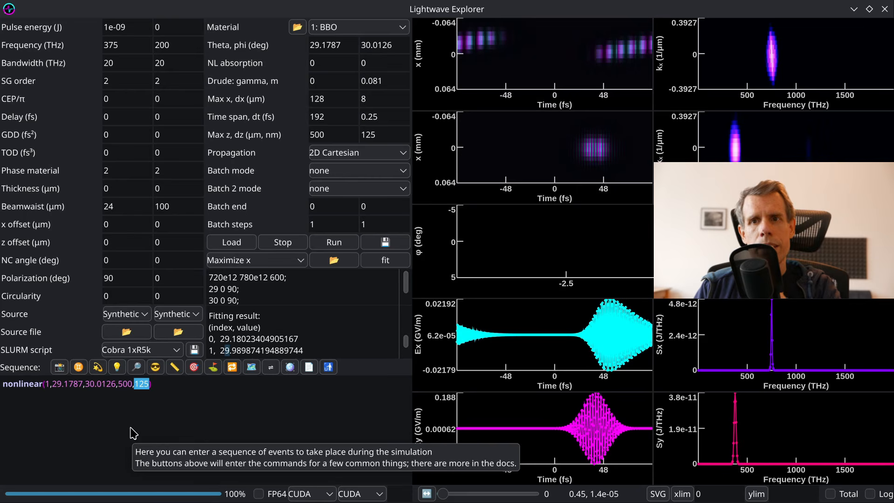
left_click(168, 392)
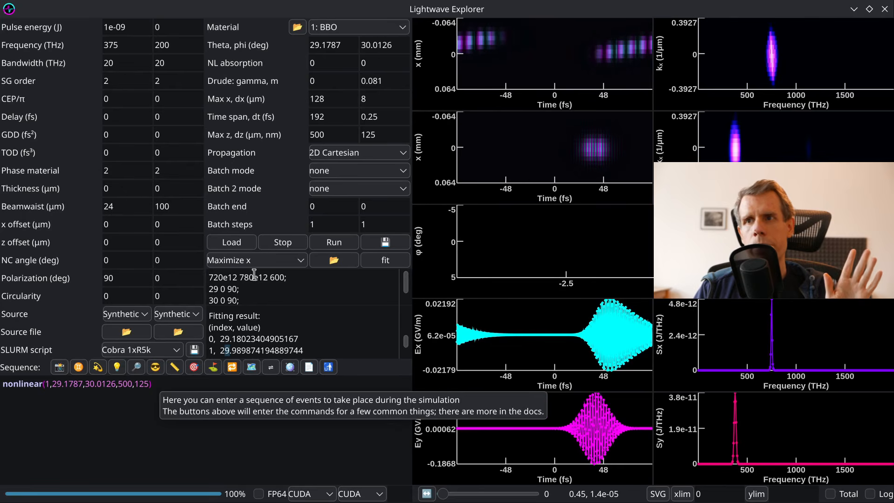
left_click(327, 244)
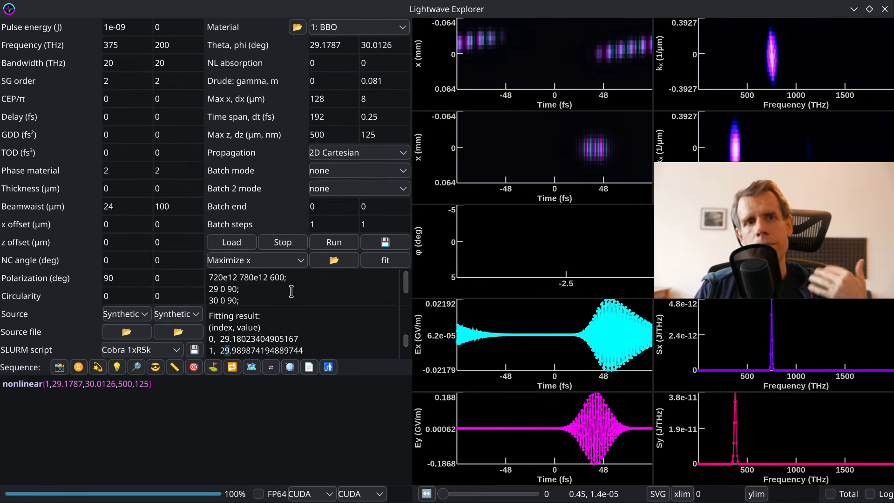
mouse_move(293, 297)
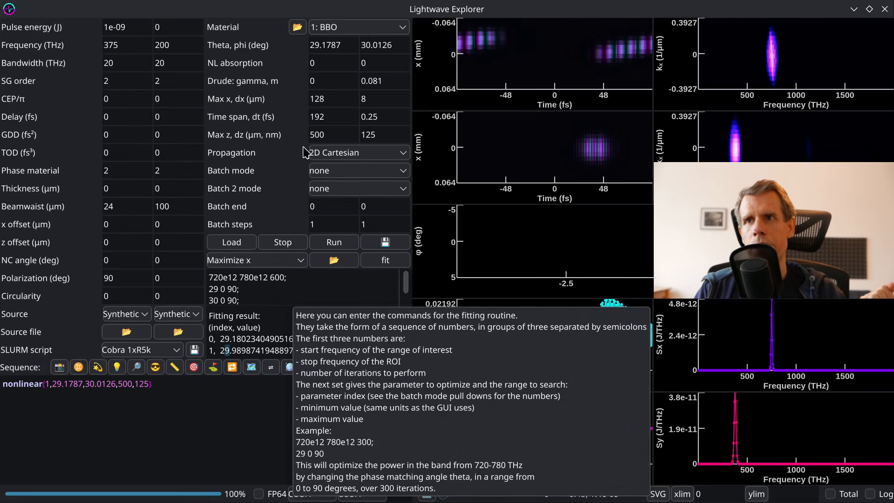
- Set max z to 0 µm and run the simulation with the existing nonlinear command in the sequence
double_click(317, 134)
type("0")
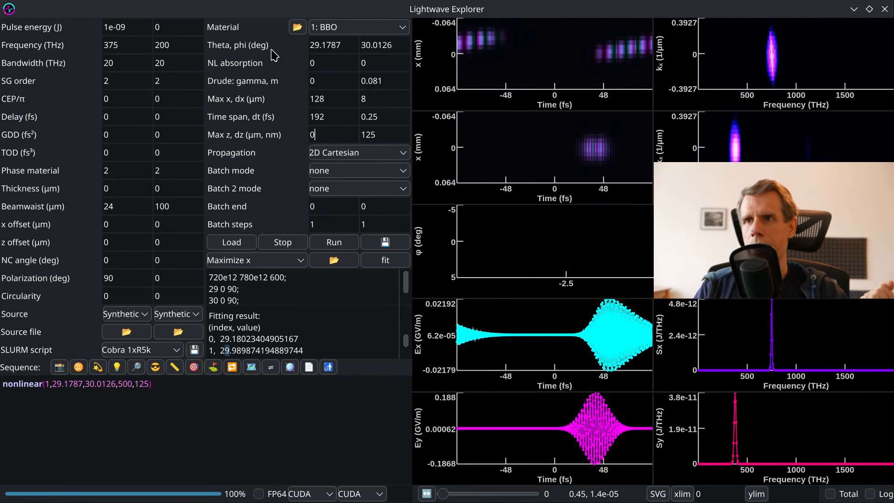
left_click(343, 243)
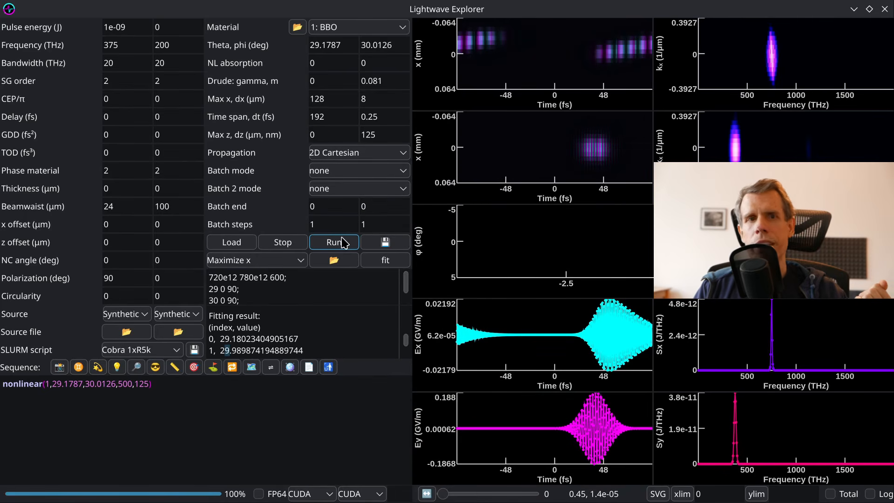
left_click(192, 424)
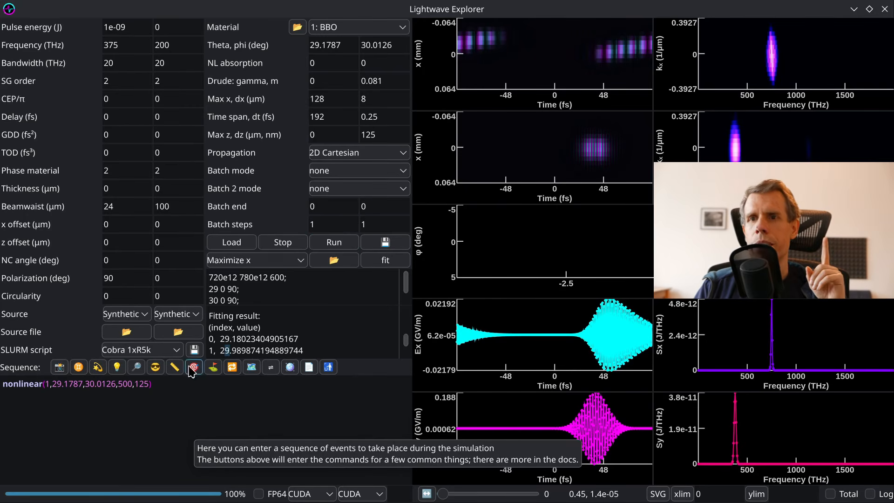
- Replace the thickness 500 in the nonlinear command with d and run it, then rerun with max z set to 125 µm
double_click(124, 384)
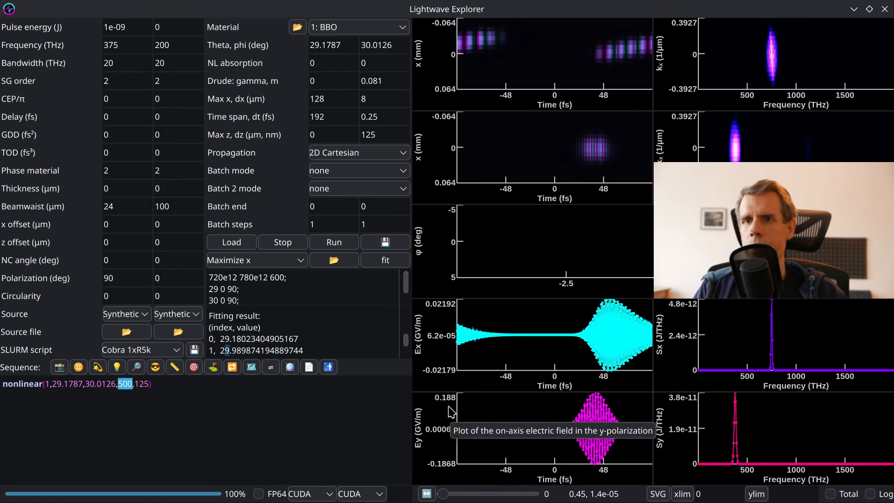
type("d")
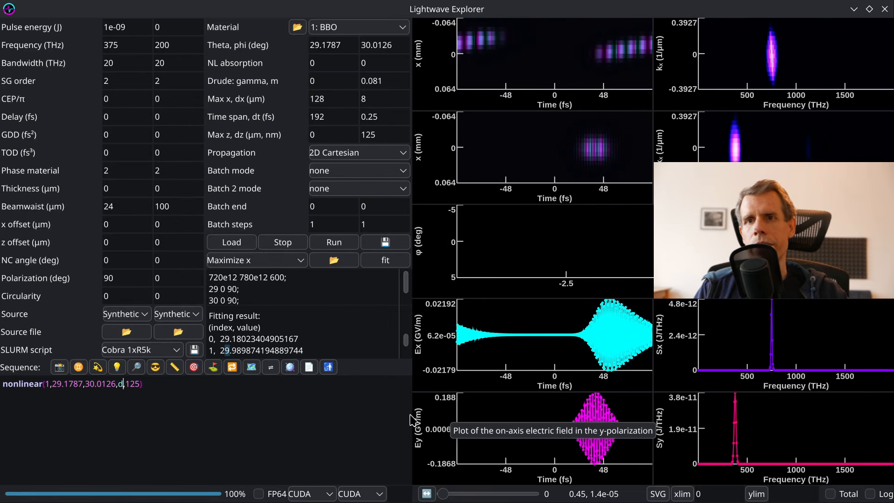
left_click(333, 244)
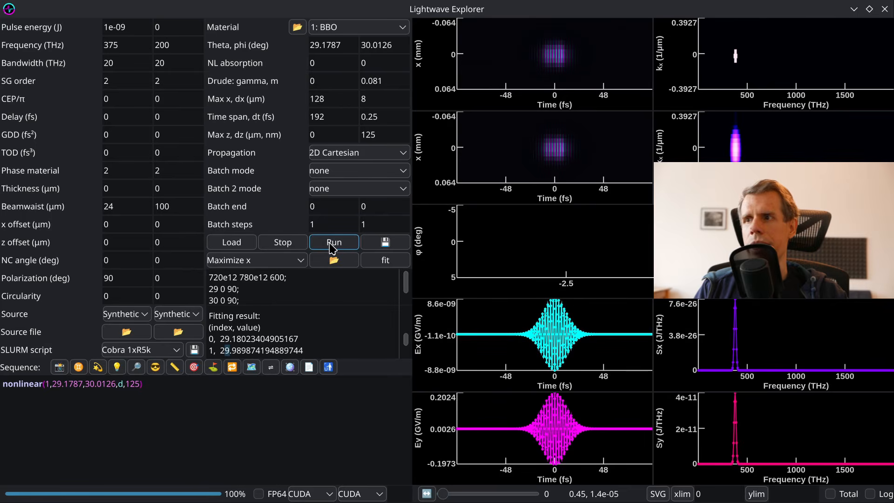
double_click(319, 131)
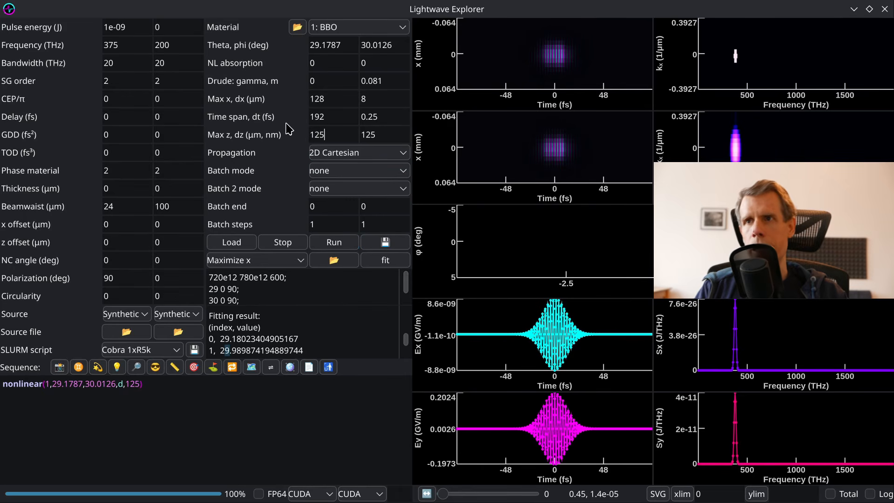
left_click(339, 239)
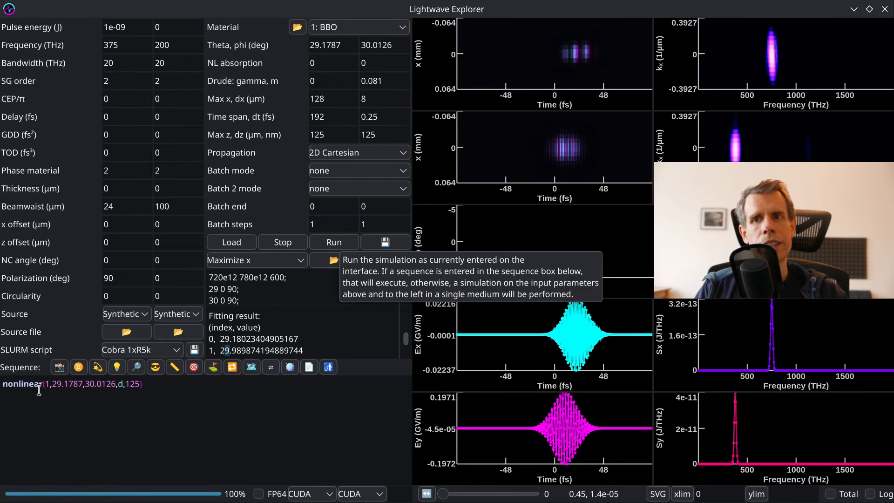
- Duplicate the nonlinear(1,29.1787,30.0126,d,125) command on a second line of the sequence
key("ctrl+a")
key("ctrl+c")
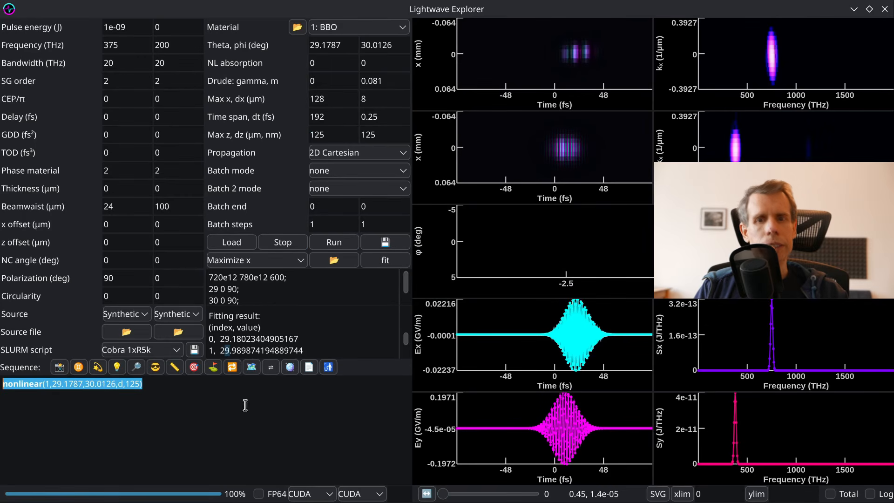
left_click(531, 366)
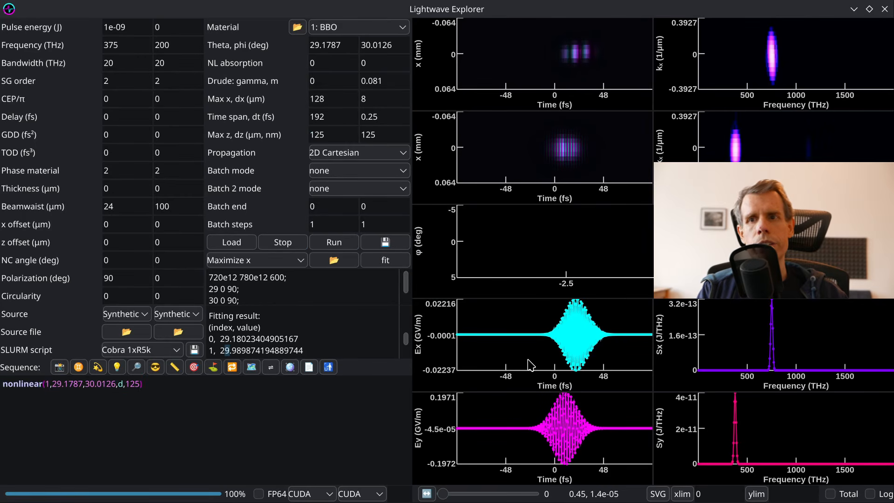
key("Return")
key("ctrl+v")
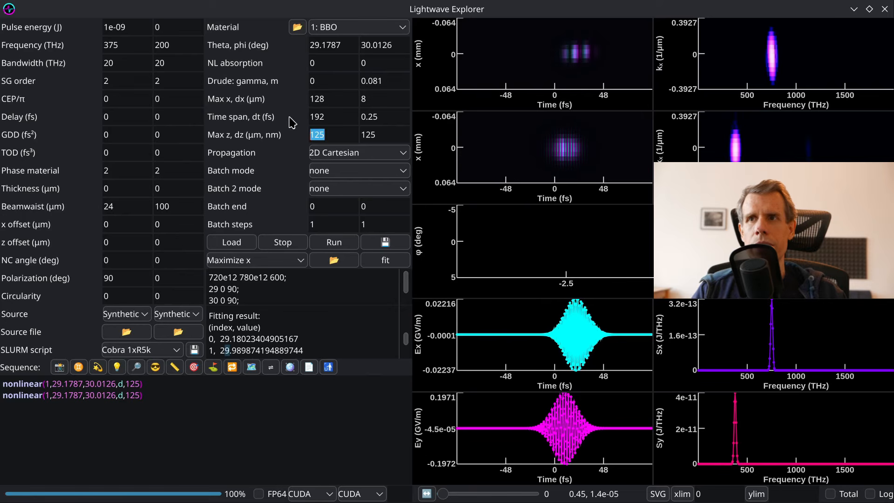
- Run the two-command sequence with max z 250 µm, then rerun with thickness 500 in the first command and 0 in the second
type("250")
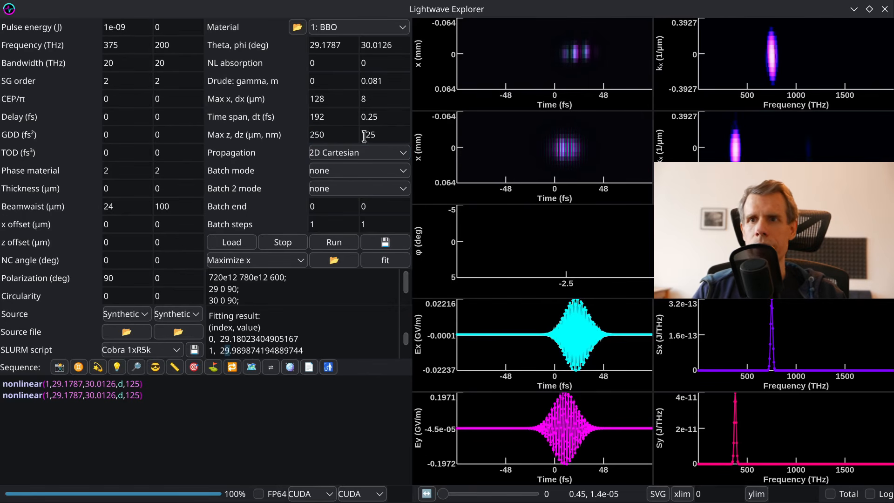
left_click(334, 243)
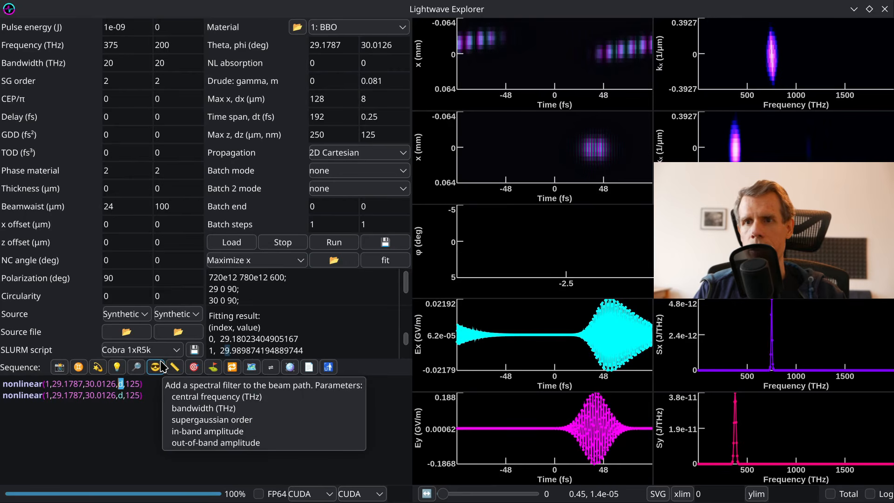
type("00")
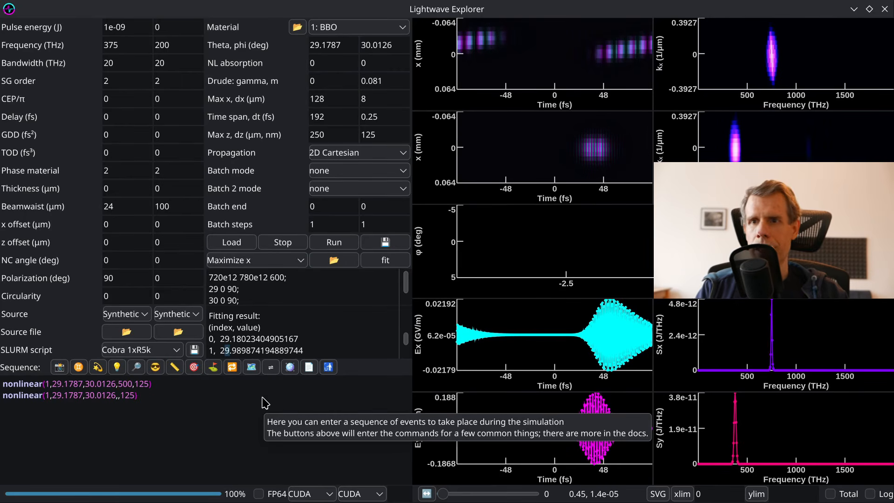
left_click(334, 245)
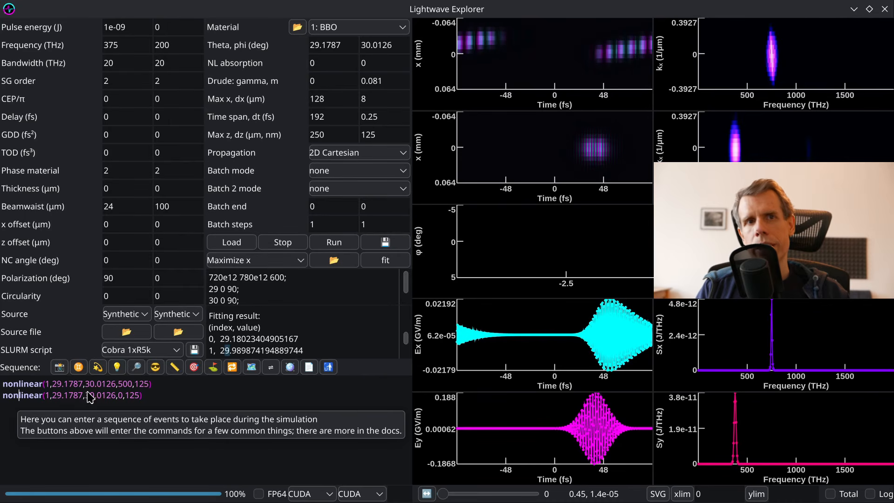
- Replace theta and phi in the second nonlinear command with d, set its thickness to 500, and run the simulation
left_click_drag(85, 395, 116, 397)
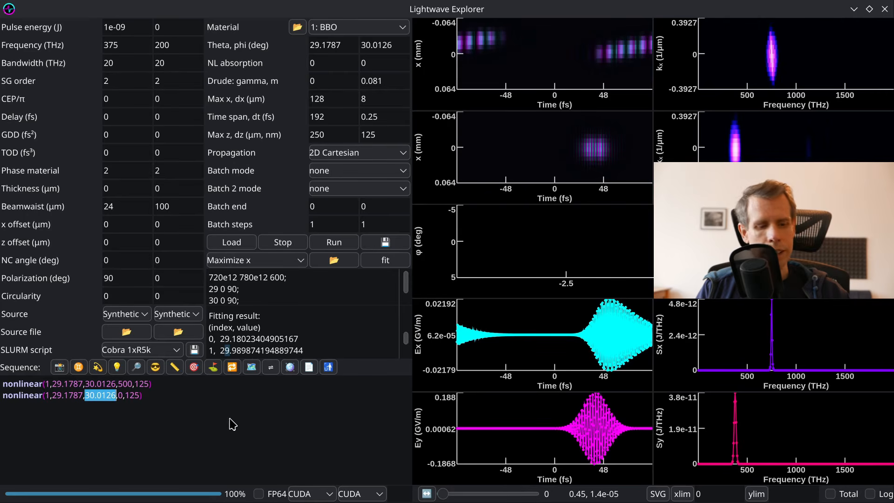
type("d")
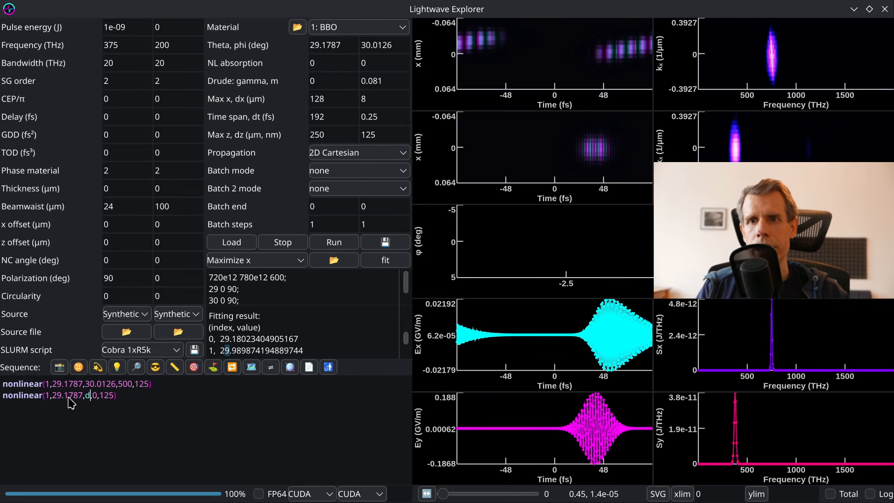
left_click_drag(53, 395, 80, 396)
type("d")
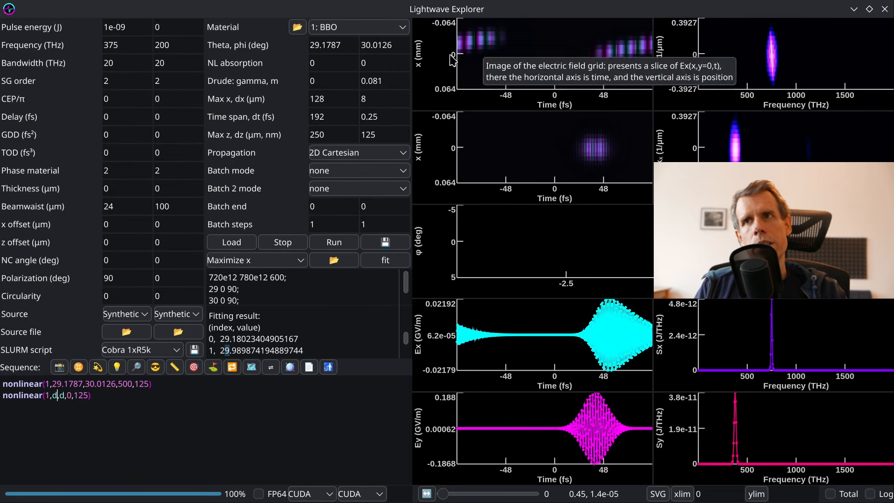
double_click(349, 45)
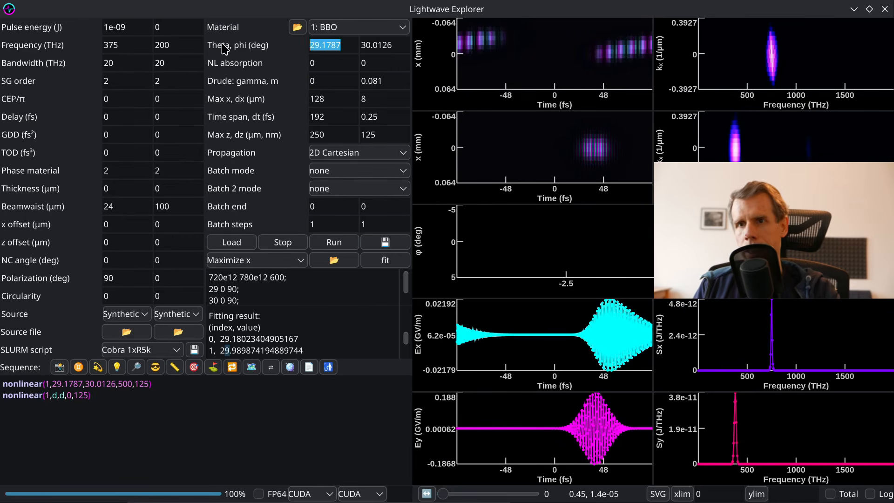
double_click(69, 396)
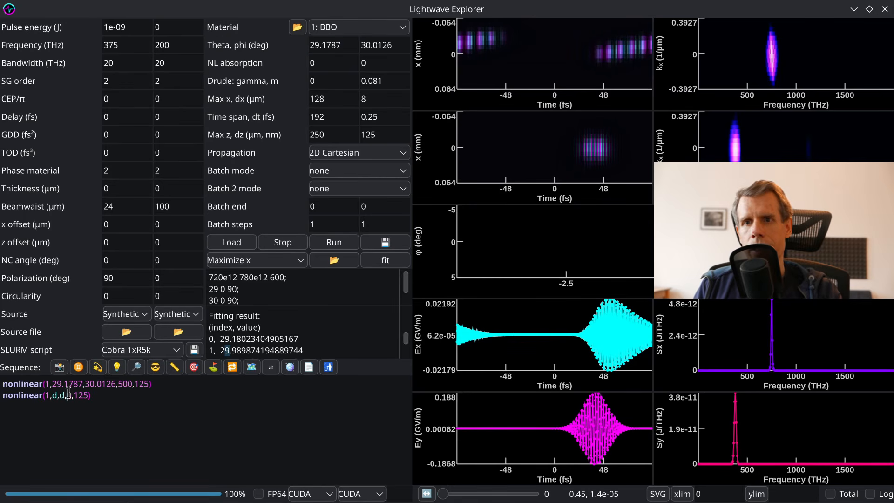
type("500")
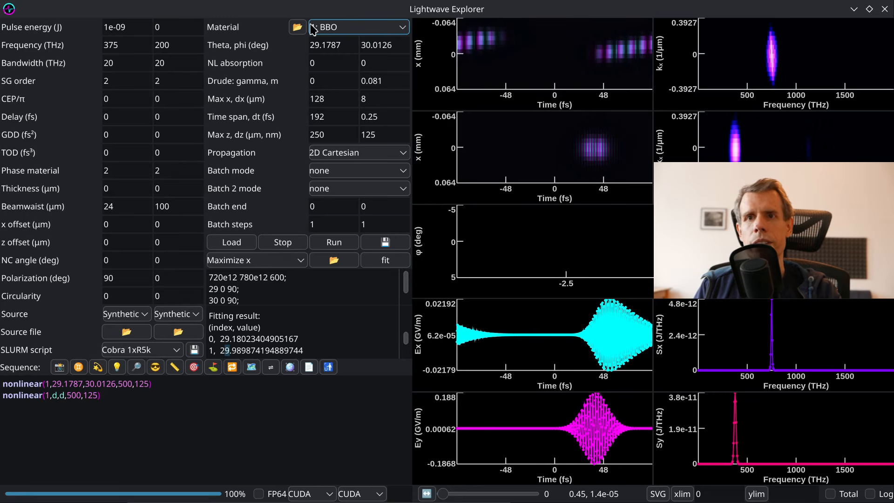
left_click(331, 243)
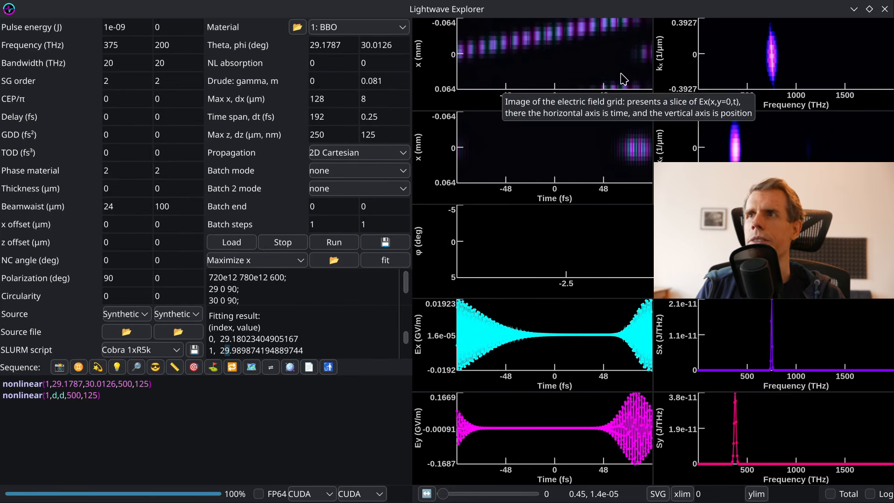
- Enlarge the grid to max x 256 µm and time span 256 fs, running the simulation after each change
double_click(319, 99)
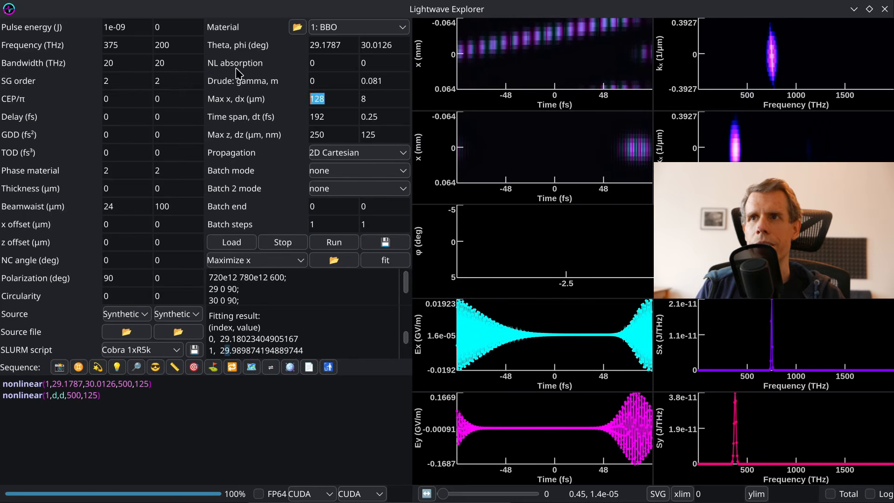
type("256")
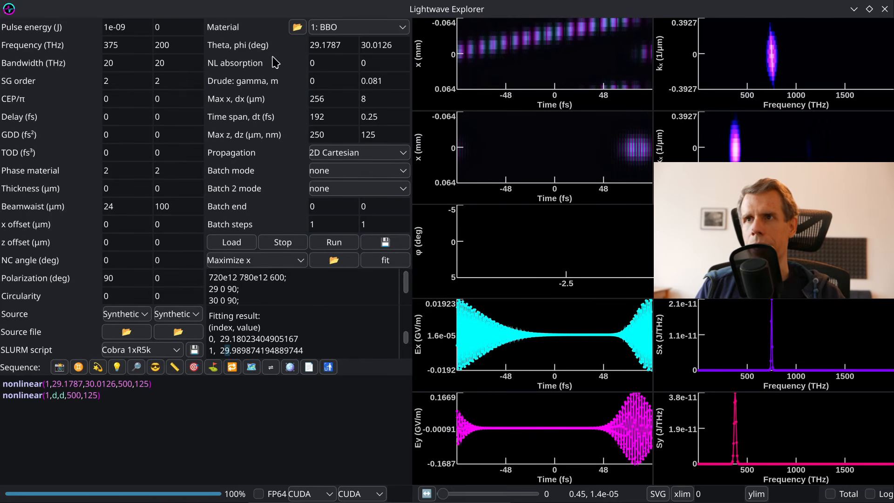
left_click(328, 243)
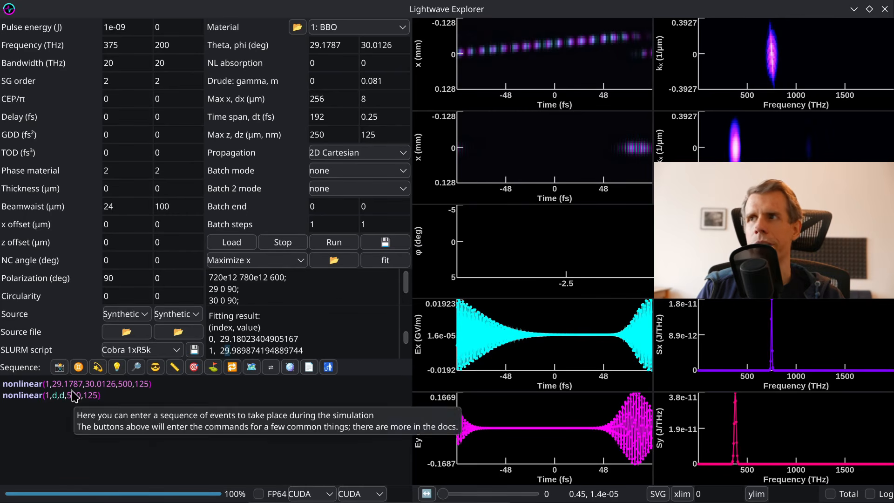
double_click(317, 117)
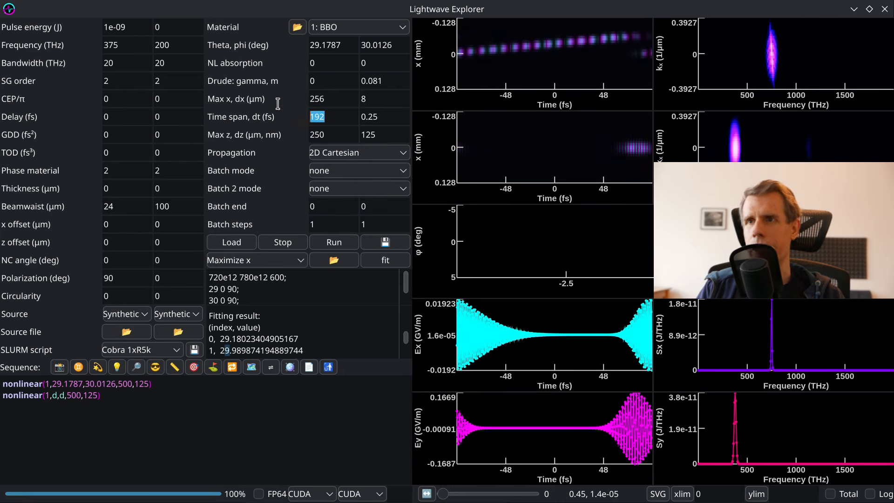
type("256")
key("Return")
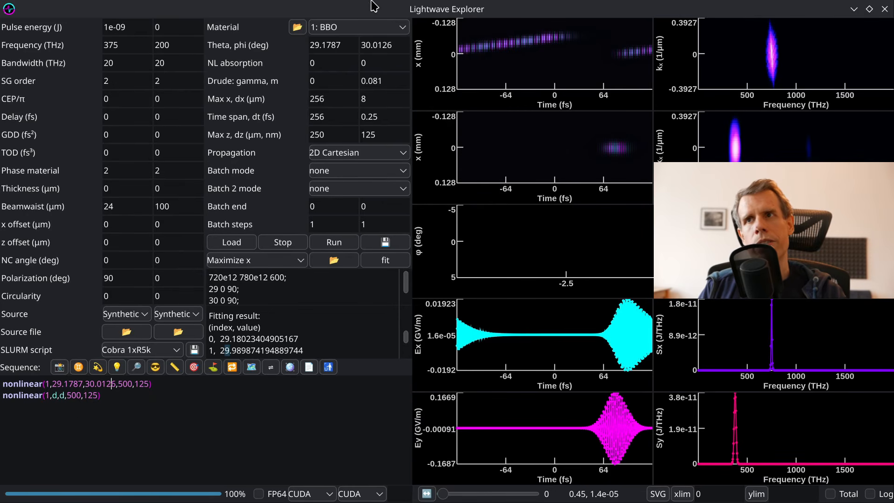
- Set the crystal angle phi to 0 degrees and remove the 30 0 90; line from the fitting commands
double_click(377, 45)
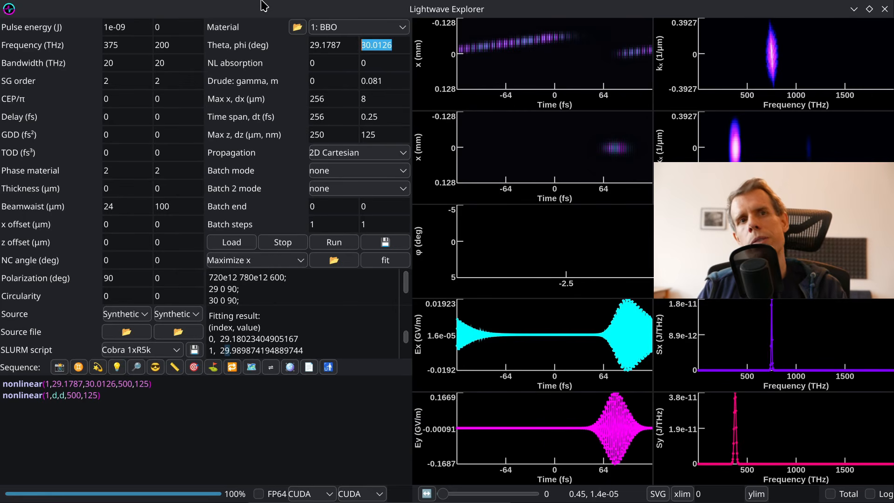
type("0")
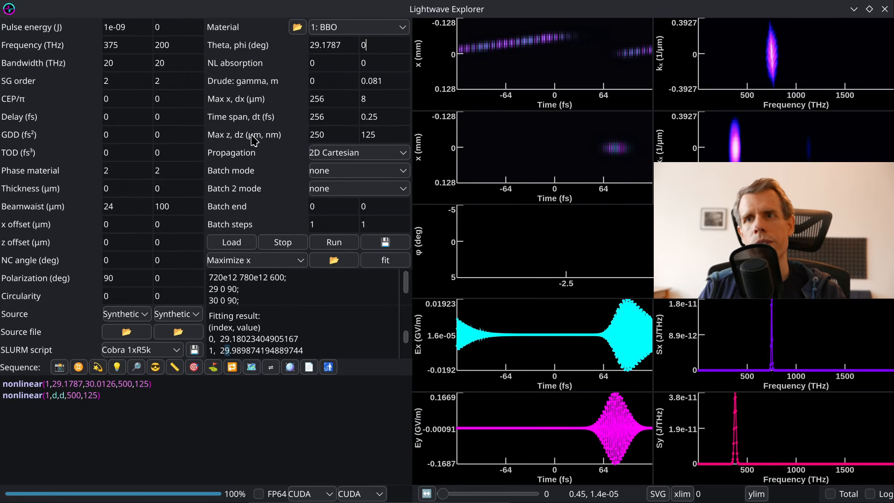
left_click(251, 300)
left_click_drag(250, 300, 173, 297)
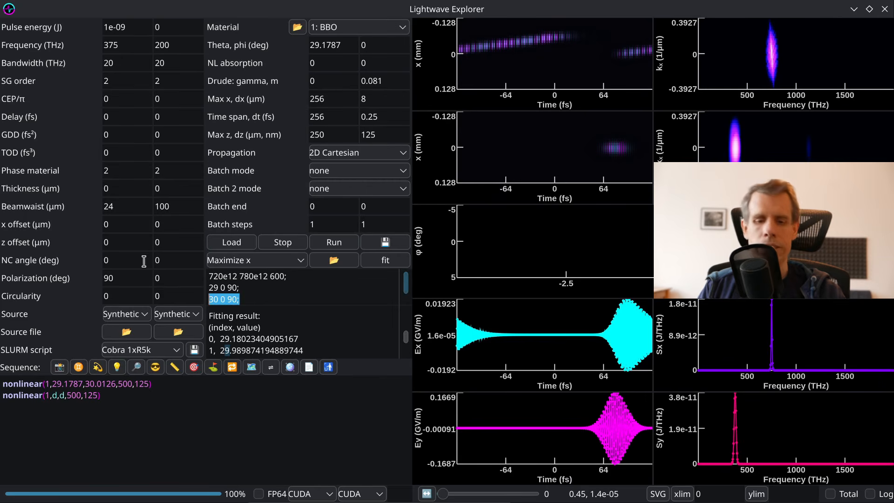
key("BackSpace")
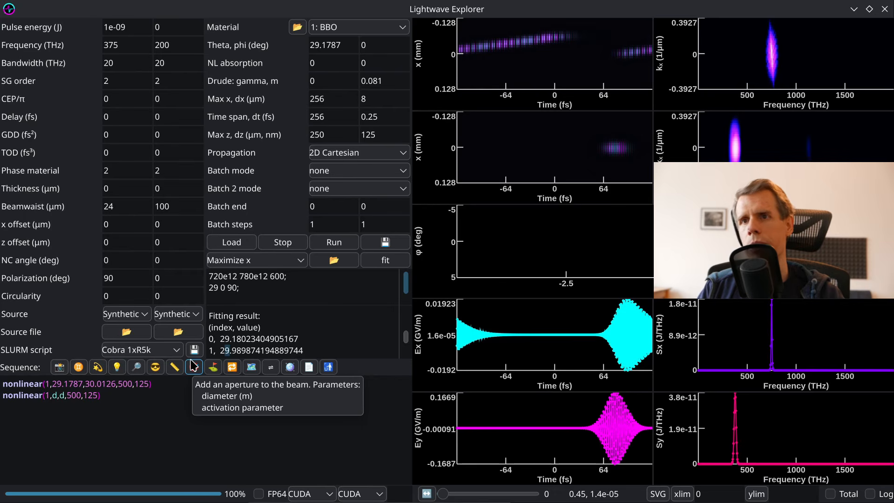
- Change the frequency range of interest in the fitting commands to 1100e12 to 1150e12
left_click_drag(224, 277, 197, 267)
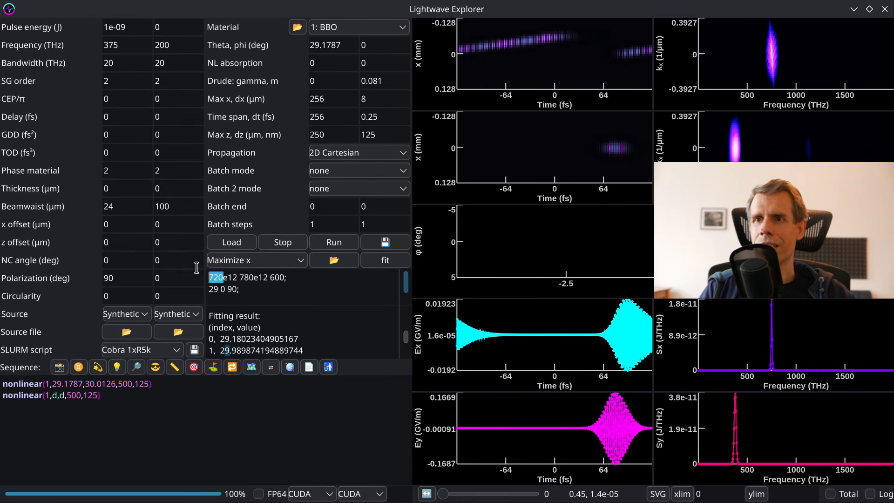
type("1100")
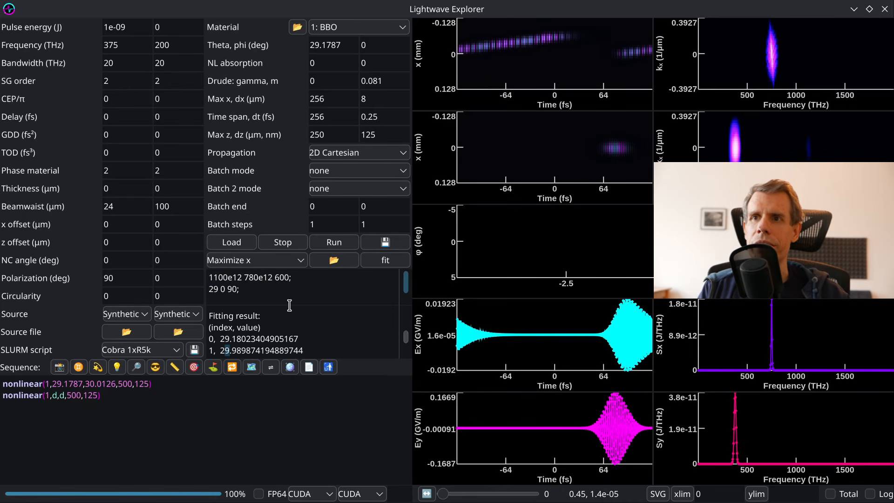
key("BackSpace")
key("BackSpace")
key("BackSpace")
type("1150")
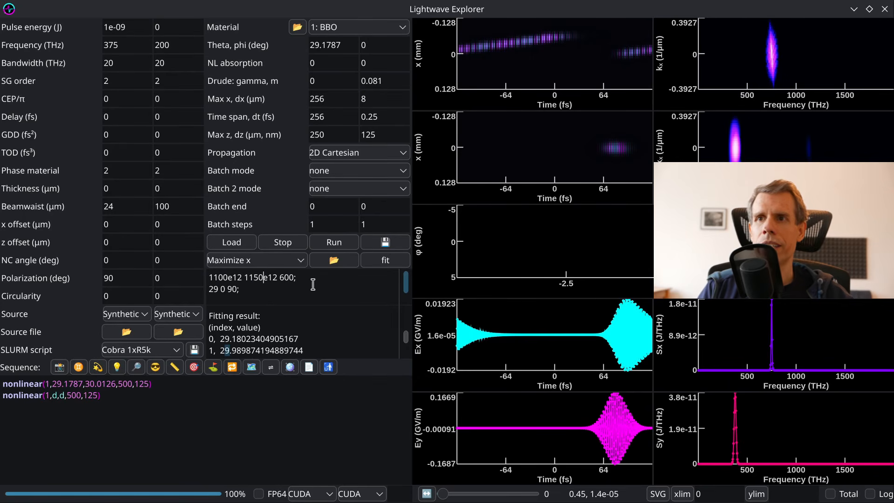
mouse_move(313, 284)
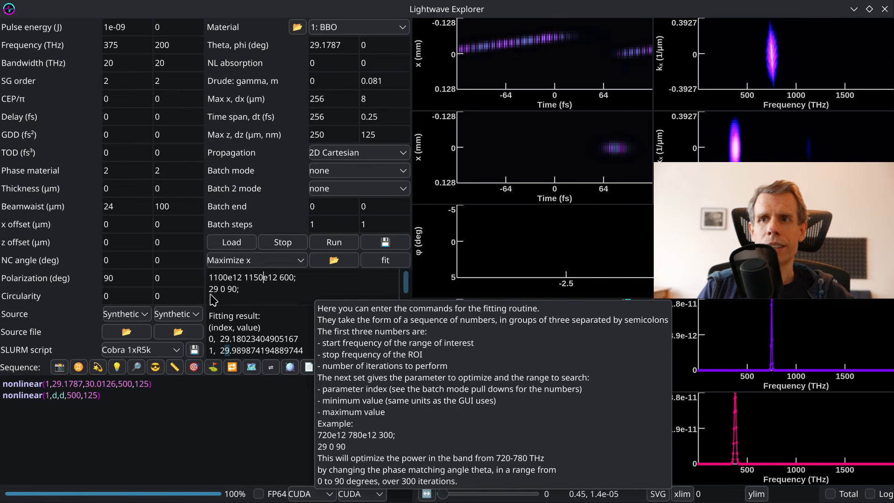
- Set the number of iterations in the fitting commands to 300
double_click(286, 277)
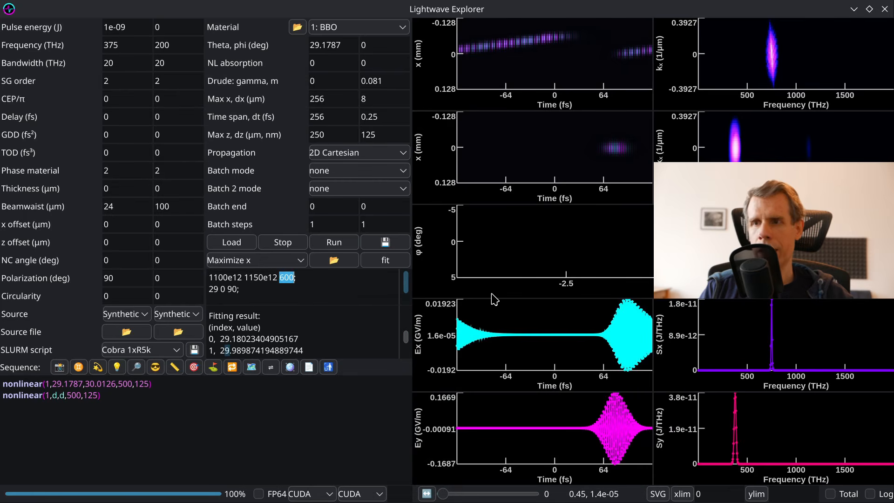
mouse_move(495, 299)
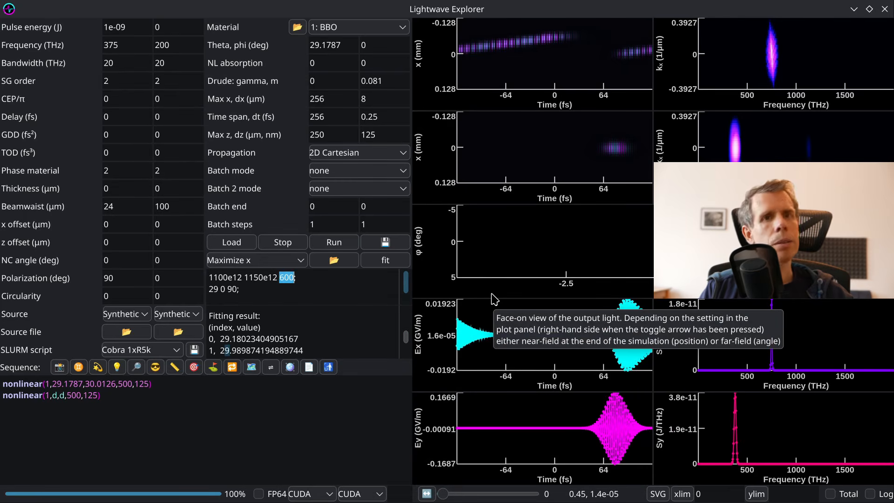
type("300")
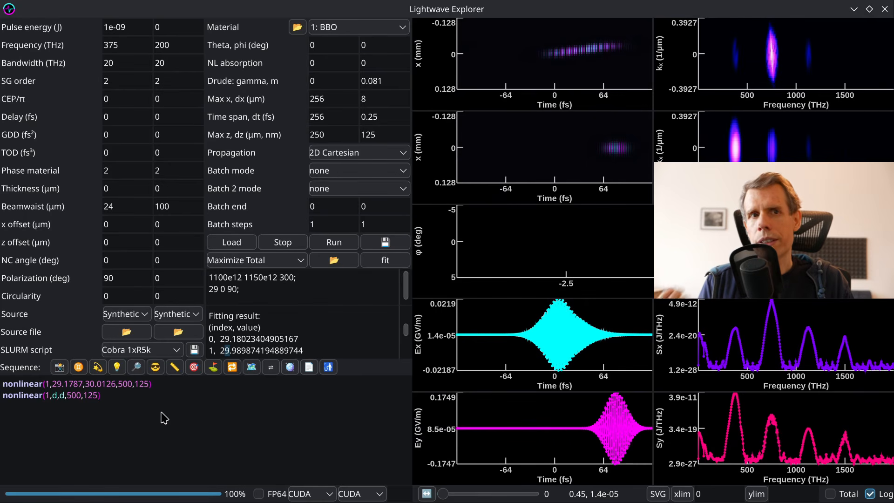
double_click(220, 277)
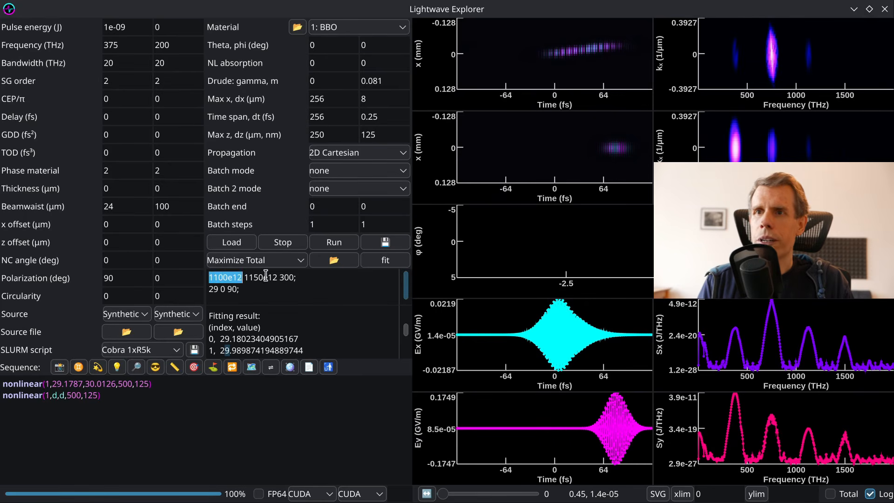
double_click(258, 277)
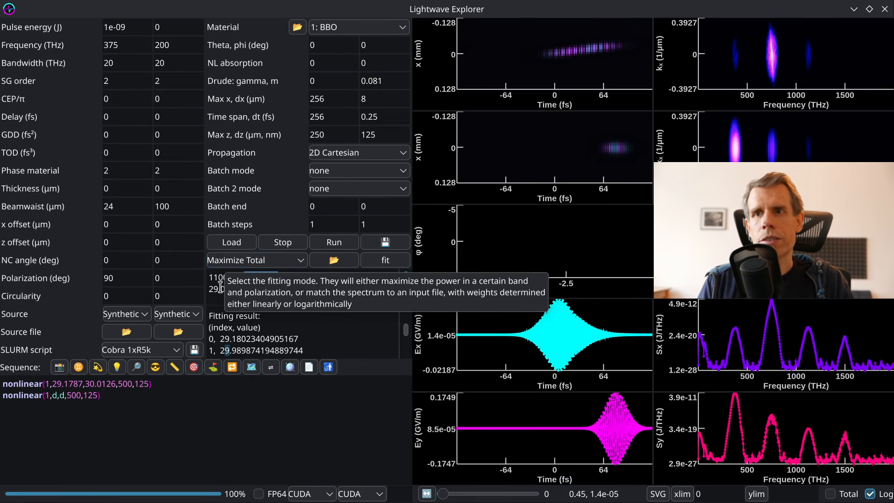
left_click(239, 297)
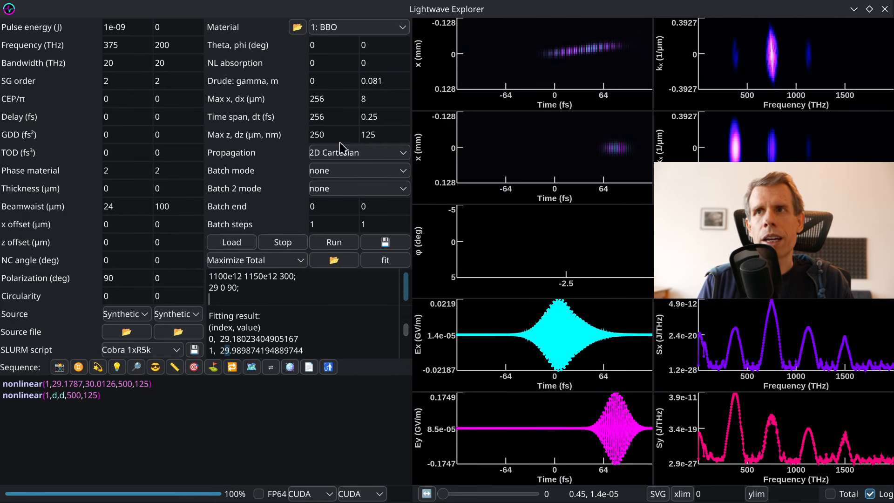
double_click(373, 44)
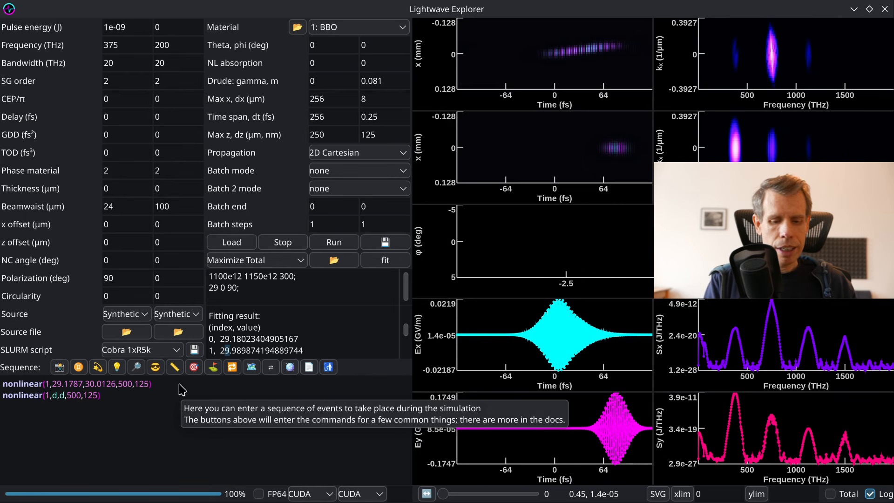
- Insert rotate(90) between the two nonlinear commands and set the thickness in both nonlinear commands to 50
key("Return")
type("rotate(90)")
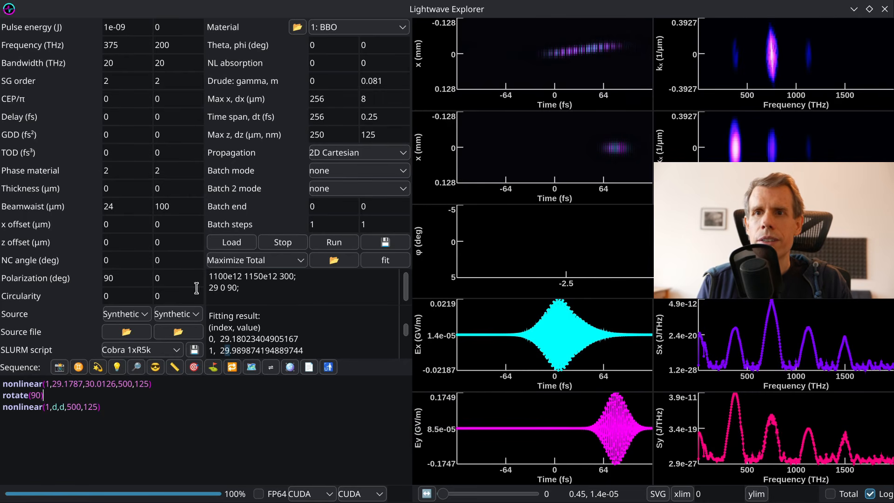
left_click(122, 384)
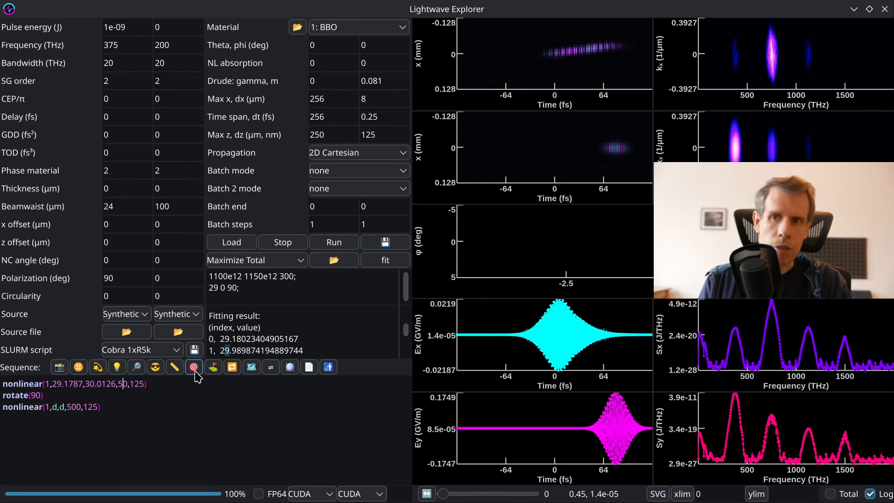
left_click(77, 408)
key("BackSpace")
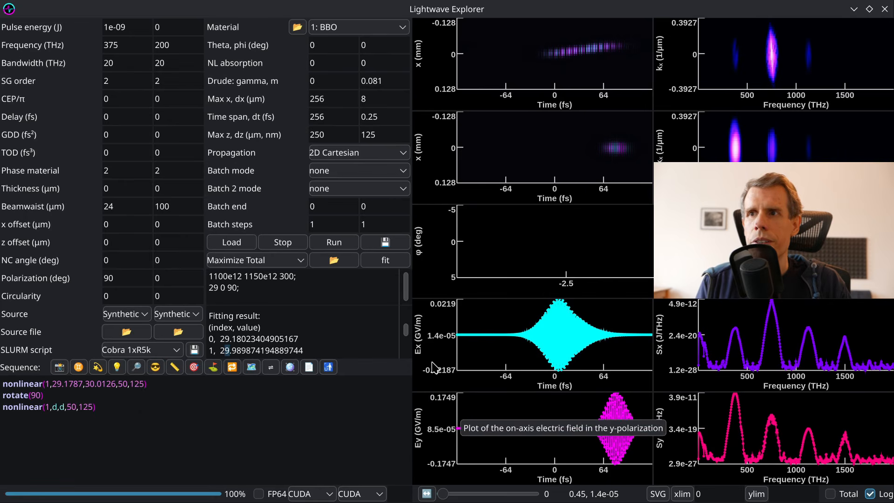
- Run the fit with the current commands and compare the resulting spectra on linear and logarithmic scales
left_click(386, 266)
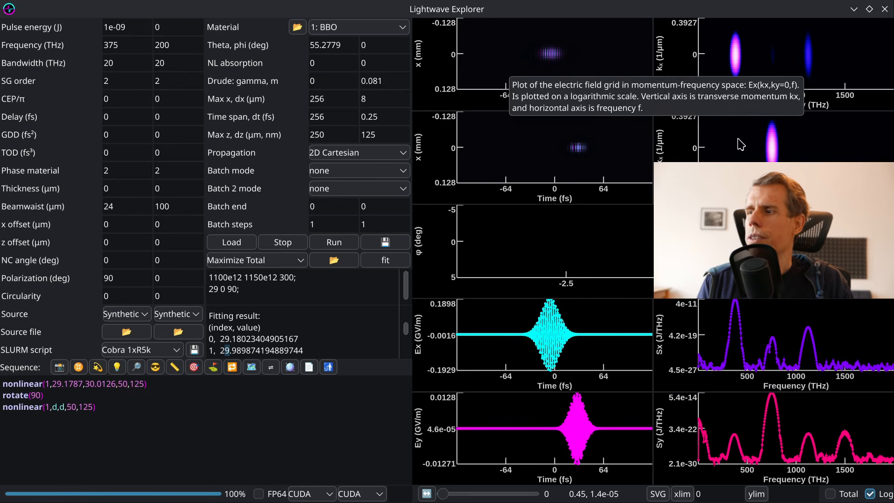
left_click(869, 496)
left_click(869, 494)
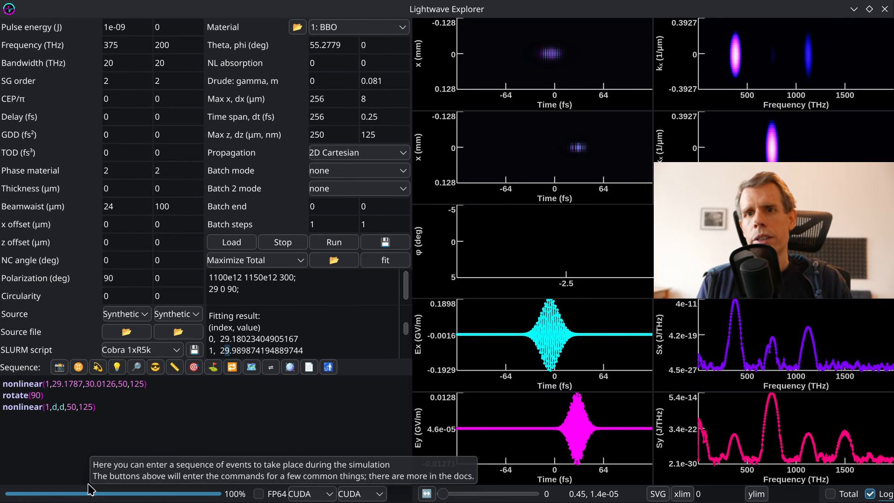
- Set the thickness in the first nonlinear command to 500 and run the simulation
left_click(123, 384)
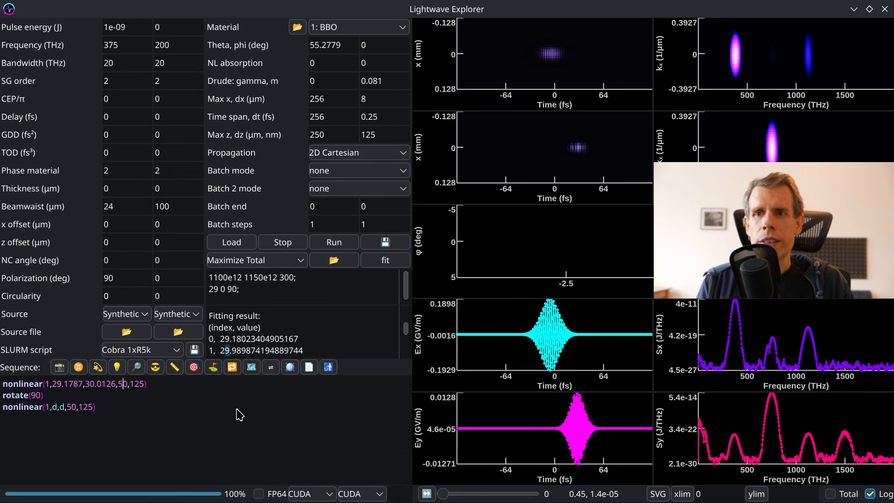
type("0")
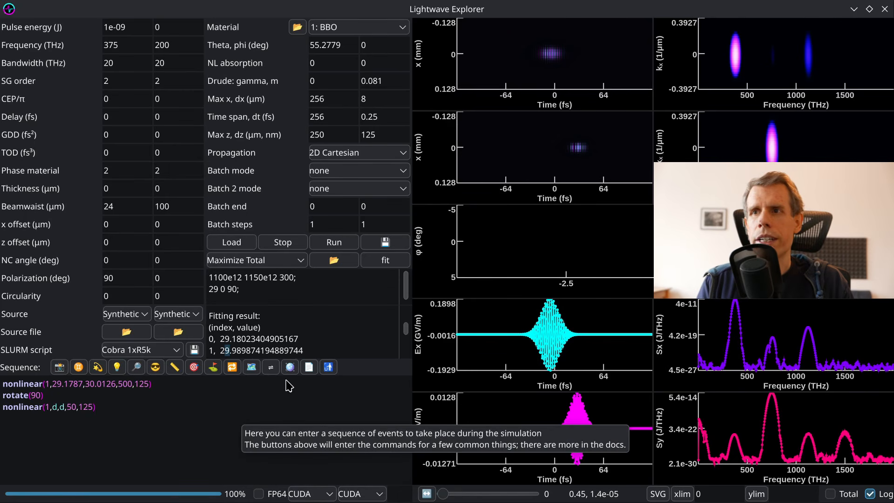
left_click(345, 245)
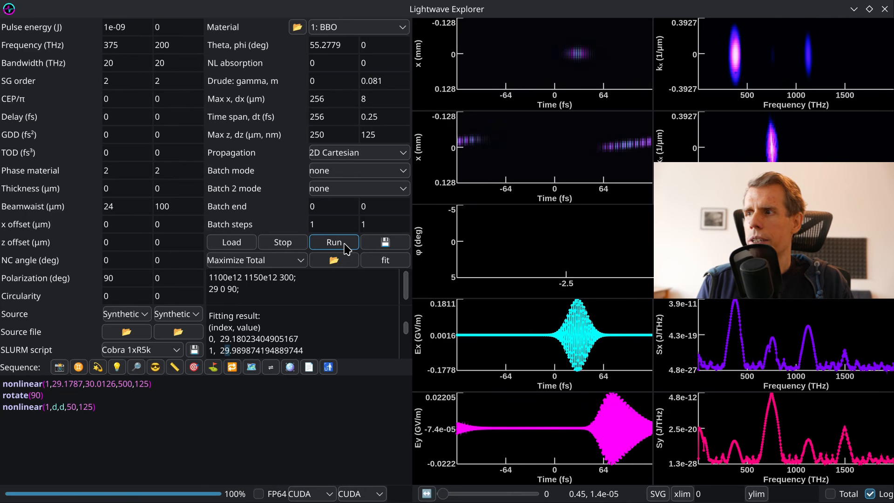
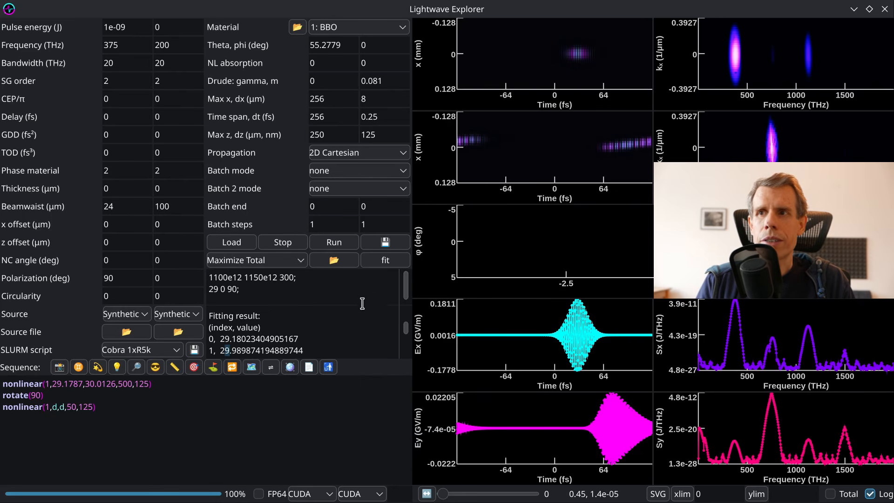
- Save the simulation result as thg in the New_intro folder
left_click(395, 241)
type("th")
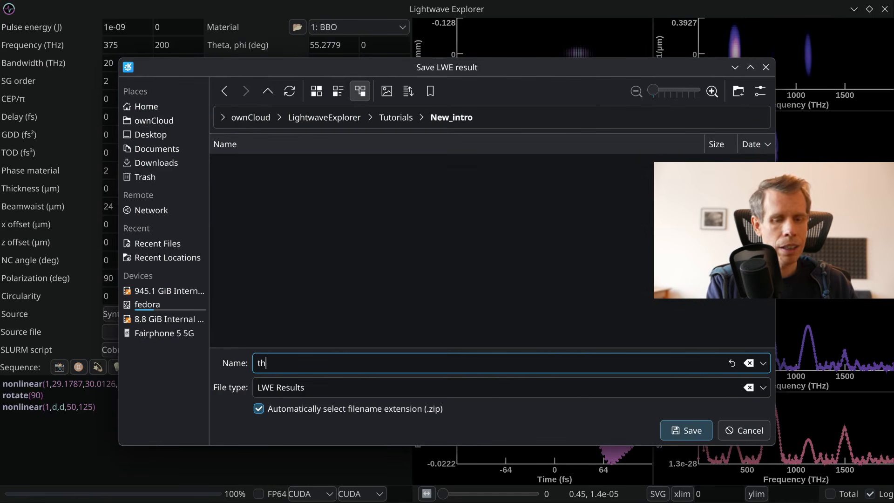
type("g")
key("Return")
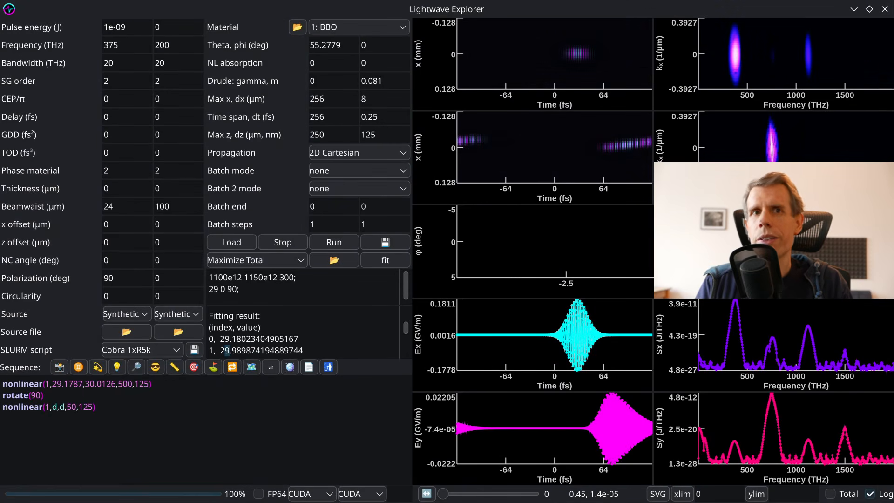
- Switch to the Dolphin file manager and examine the contents of thg.zip, including the parameters in thg.txt
left_click_drag(0, 233, 372, 128)
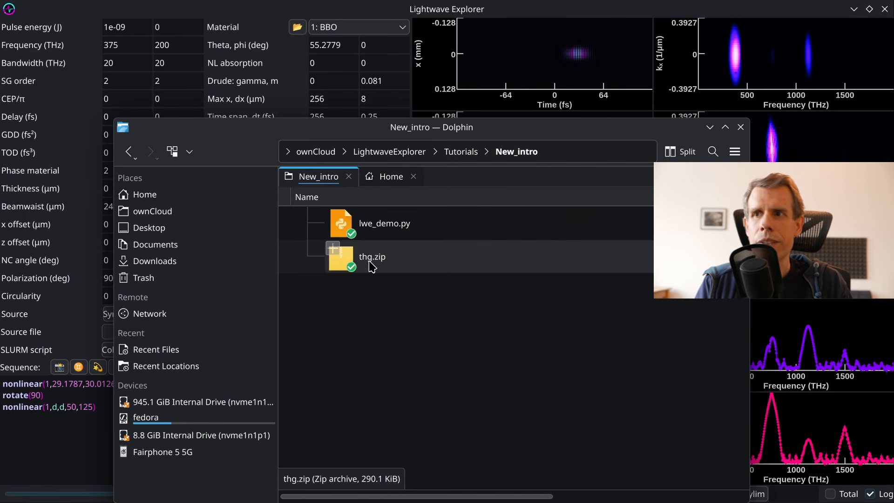
double_click(345, 271)
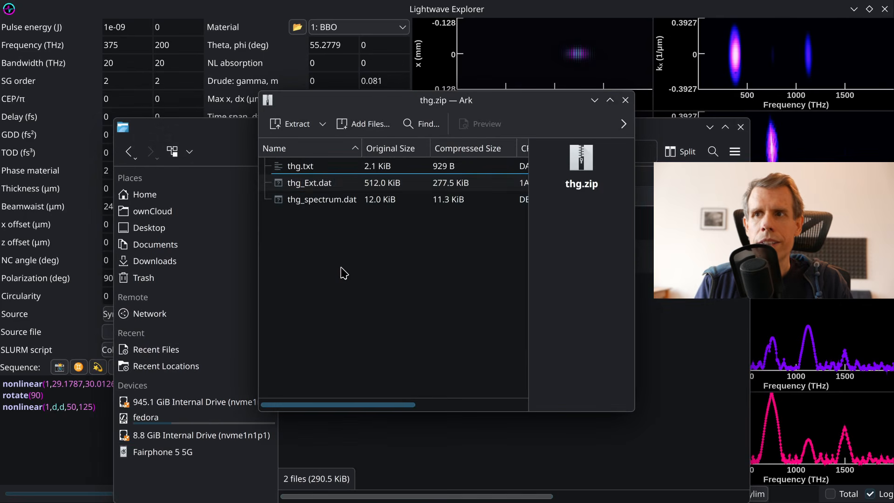
double_click(311, 169)
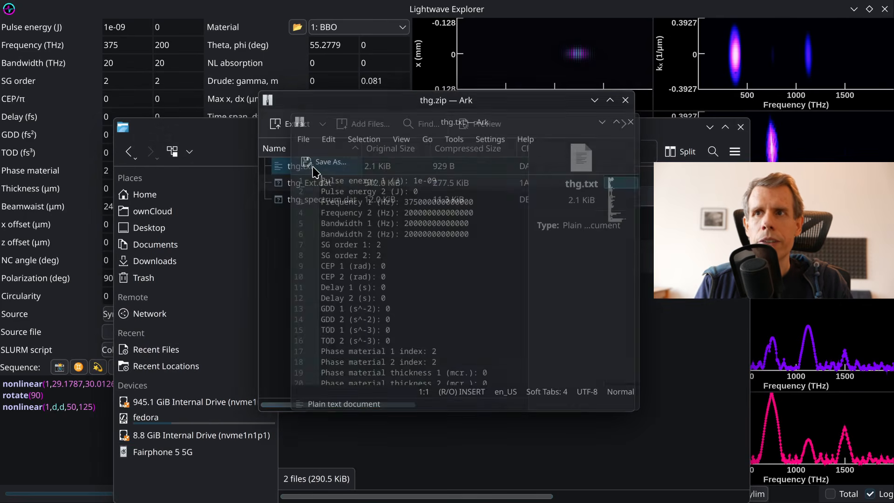
scroll(366, 221, "down", 15)
scroll(367, 221, "up", 4)
scroll(366, 221, "down", 4)
left_click(644, 112)
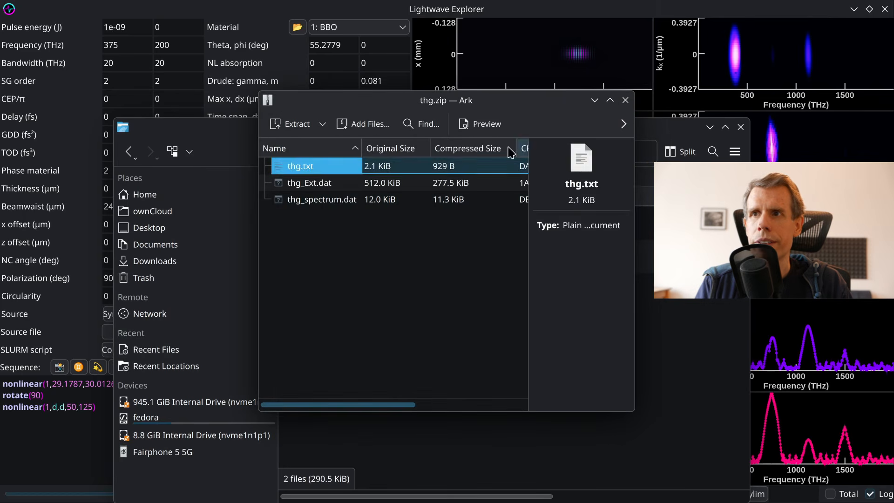
left_click(320, 216)
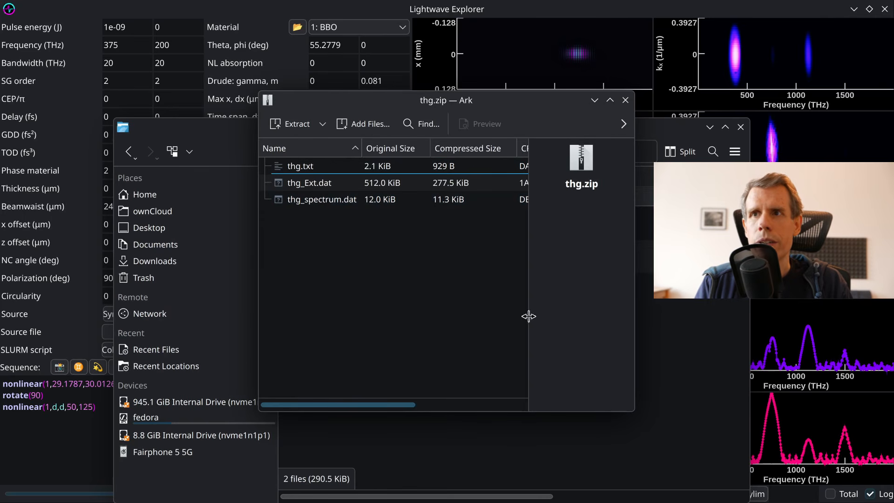
key("ctrl+q")
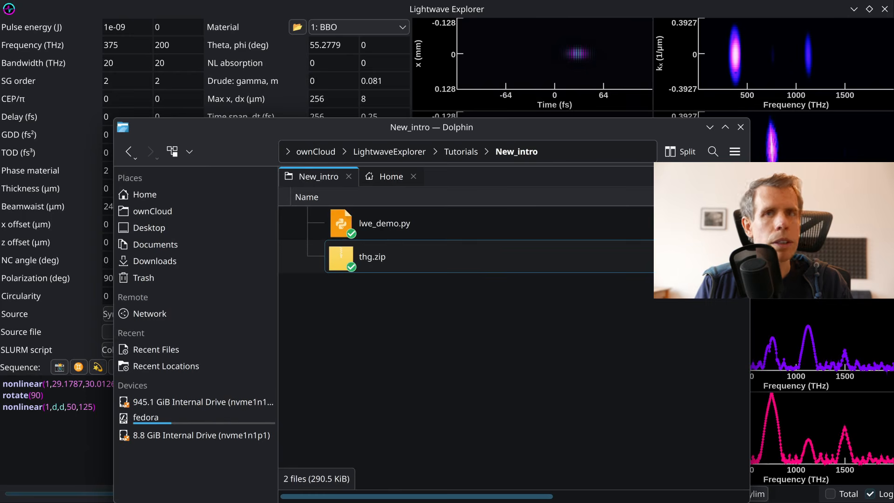
- Switch to the lwe_demo.py notebook in the web browser and highlight the imported LightwaveExplorer module name
key("alt+Tab")
left_click(247, 14)
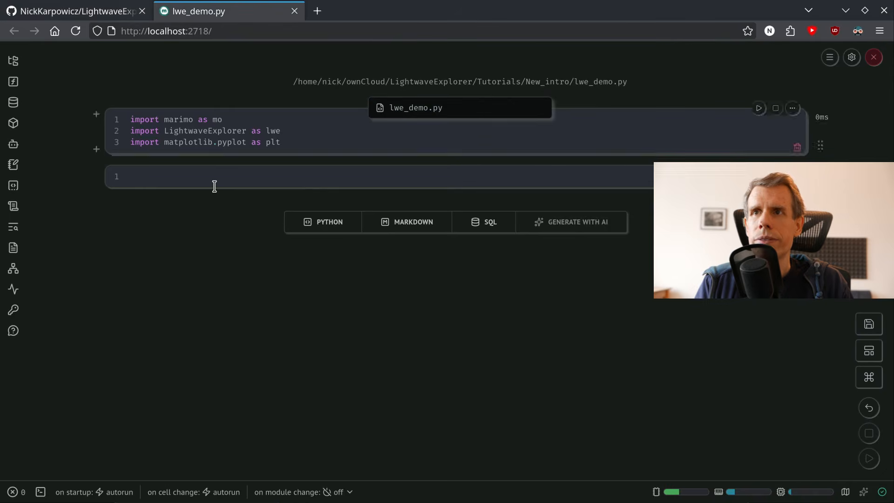
left_click(222, 178)
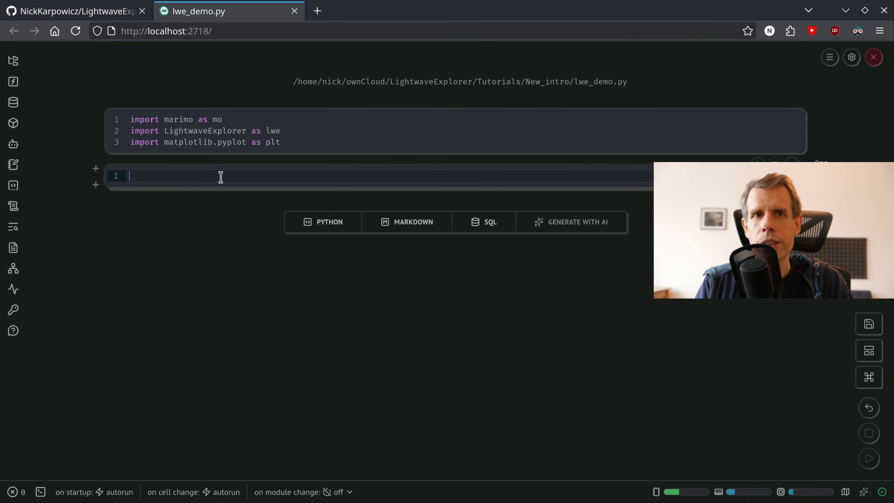
double_click(192, 130)
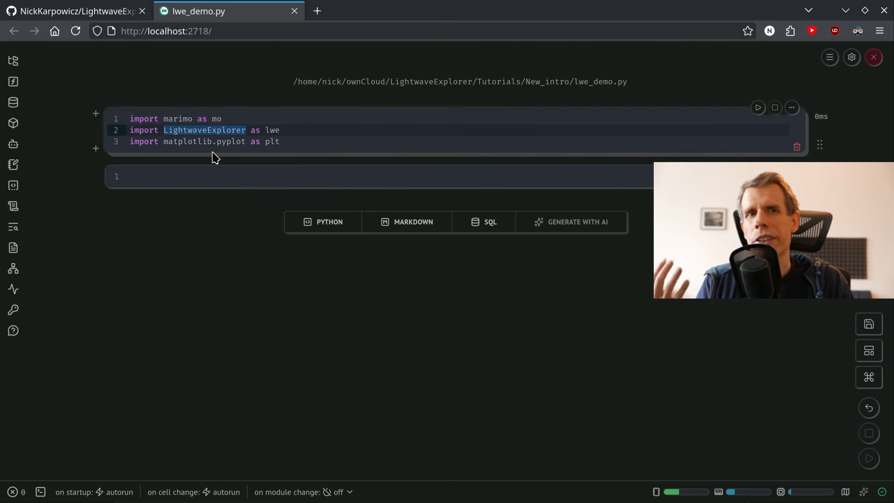
- Load the saved result in the empty notebook cell with s = lwe.load("thg.zip") and run the cell
left_click(217, 175)
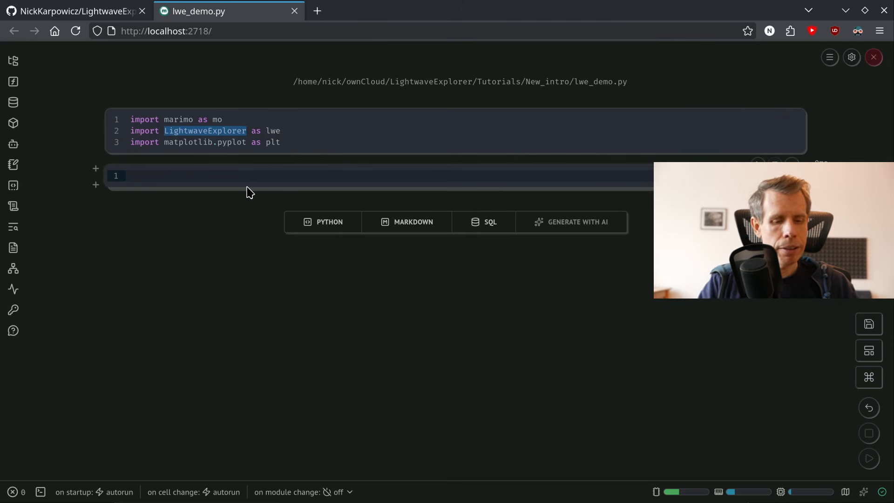
type("s = ")
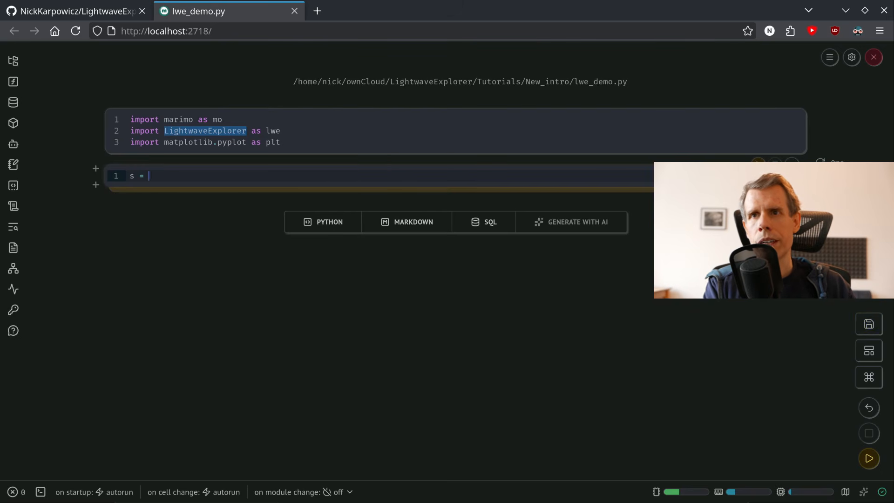
type("lwe.load(")
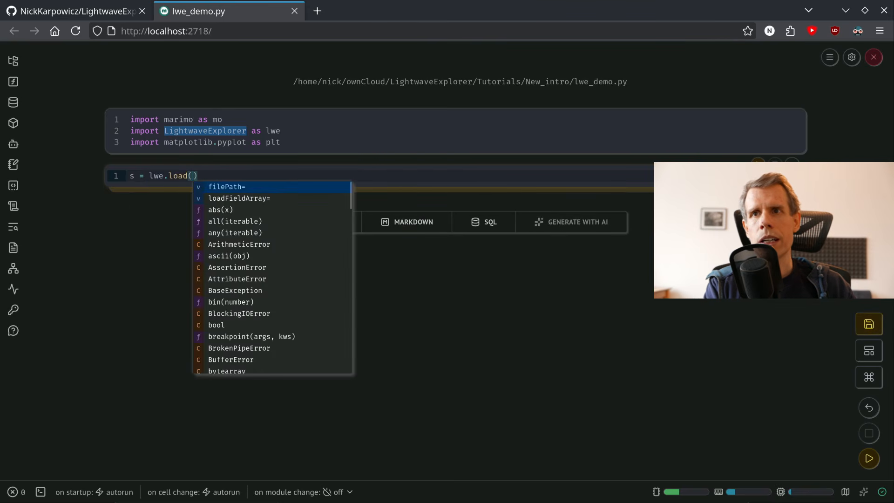
type("\"th")
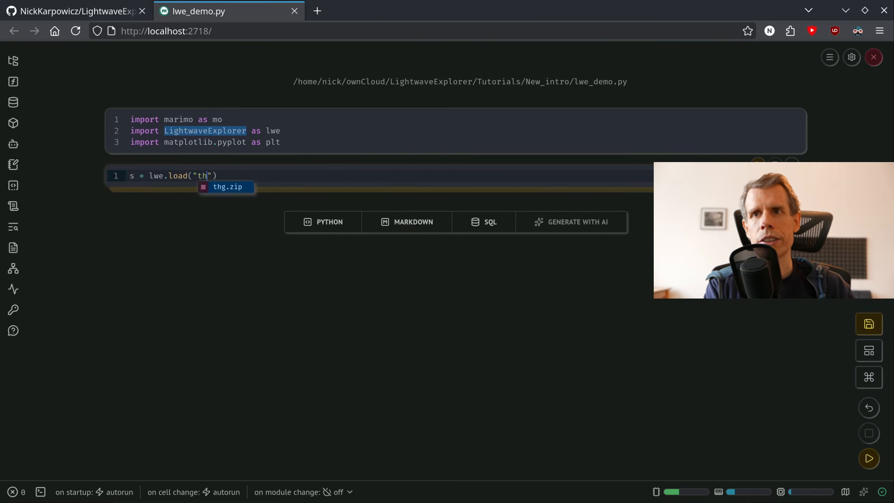
key("Return")
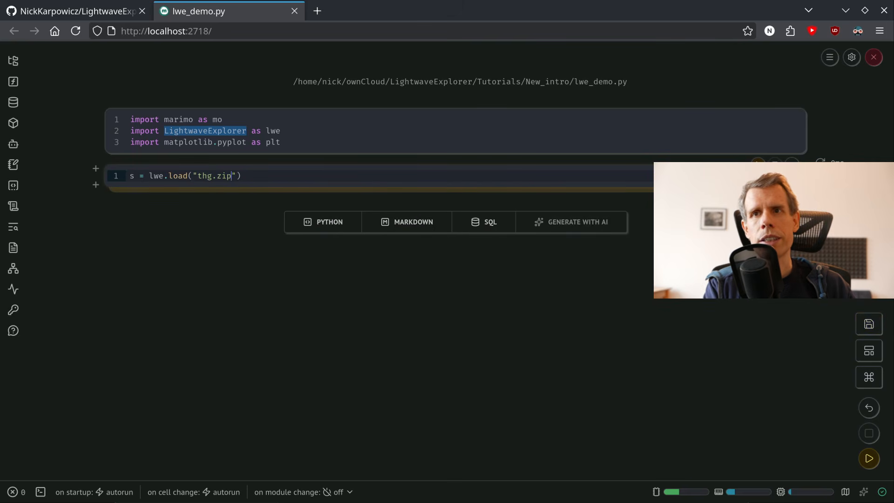
key("shift+Return")
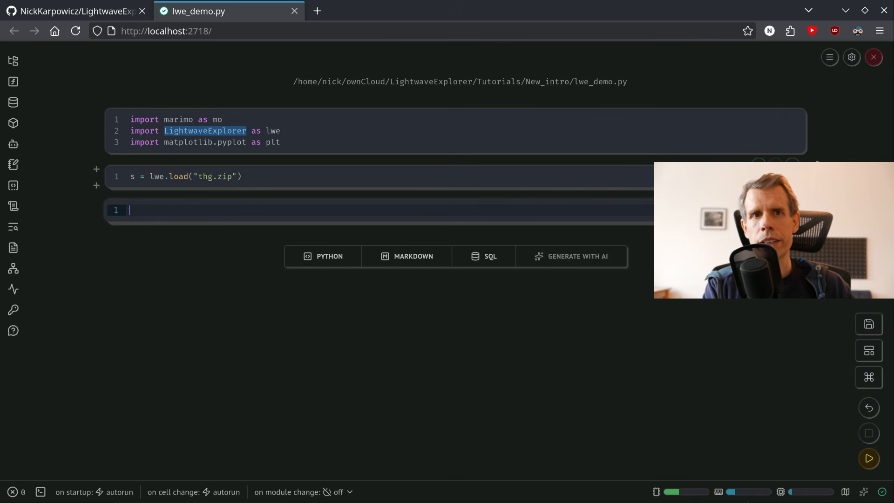
- List the attributes of the loaded result by running dir(s) in a new cell
type("dir(s)")
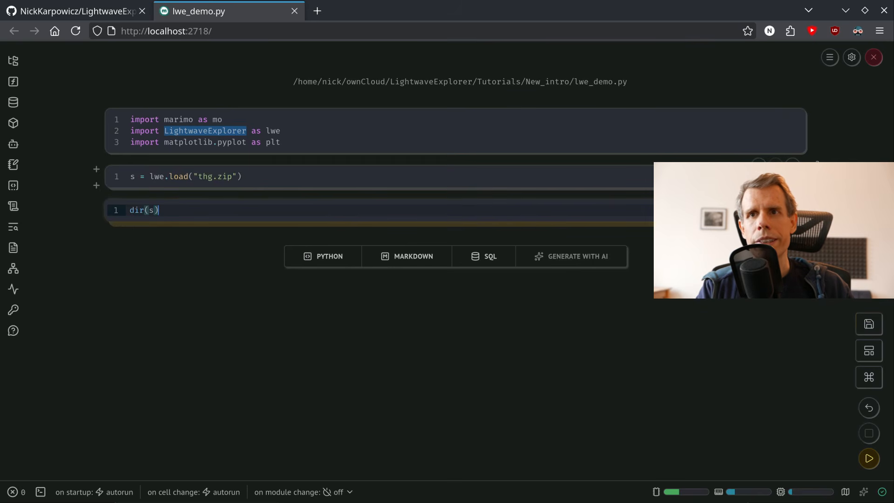
key("shift+Return")
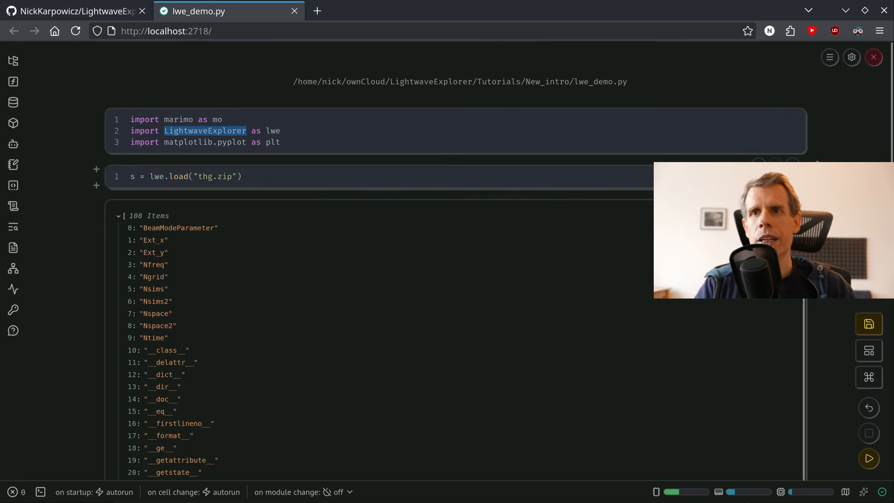
- Expand the hidden entries of the dir(s) output and look through the full attribute list
scroll(206, 287, "down", 7)
scroll(226, 225, "up", 5)
scroll(227, 225, "up", 3)
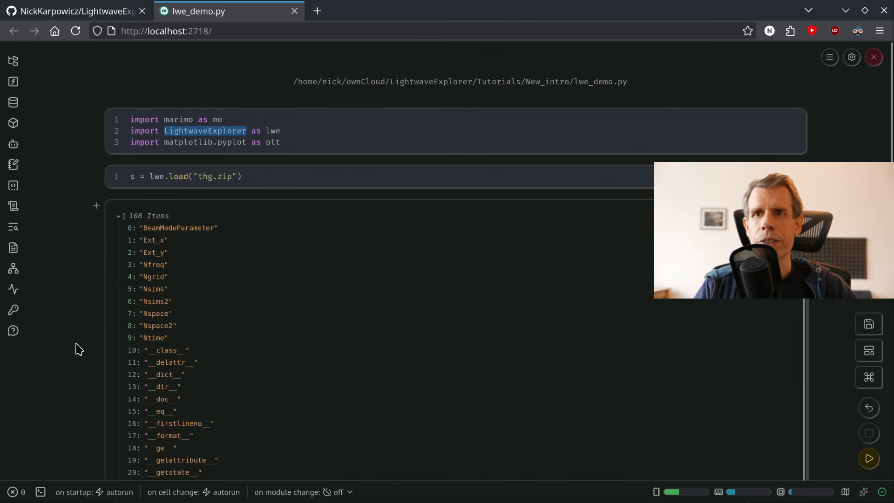
scroll(273, 347, "down", 5)
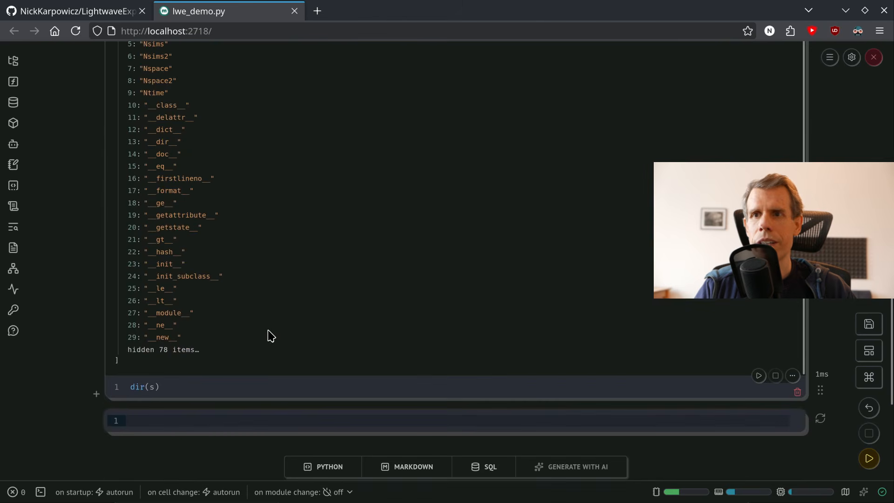
left_click(160, 350)
scroll(186, 306, "down", 6)
left_click(185, 350)
scroll(191, 305, "down", 6)
scroll(192, 309, "down", 6)
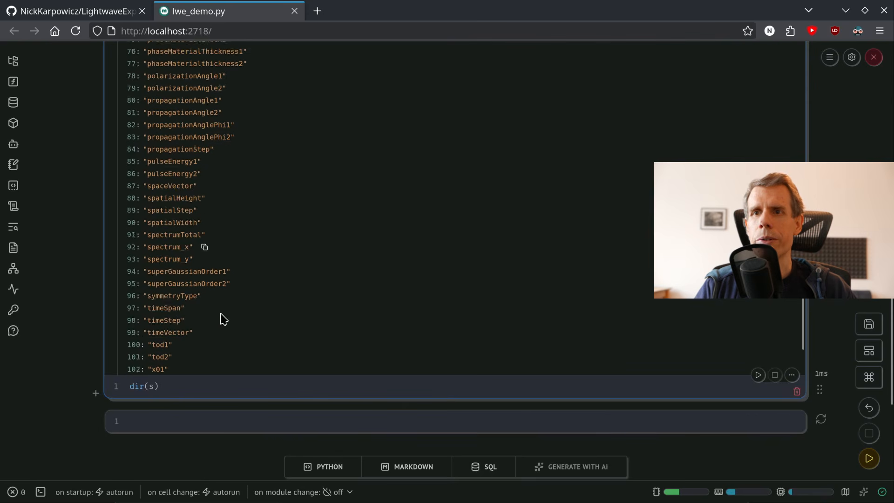
- Write plt.plot(s.spectrum_x) in the empty cell, briefly consulting the spectra in Lightwave Explorer, and run the cell
left_click(167, 428)
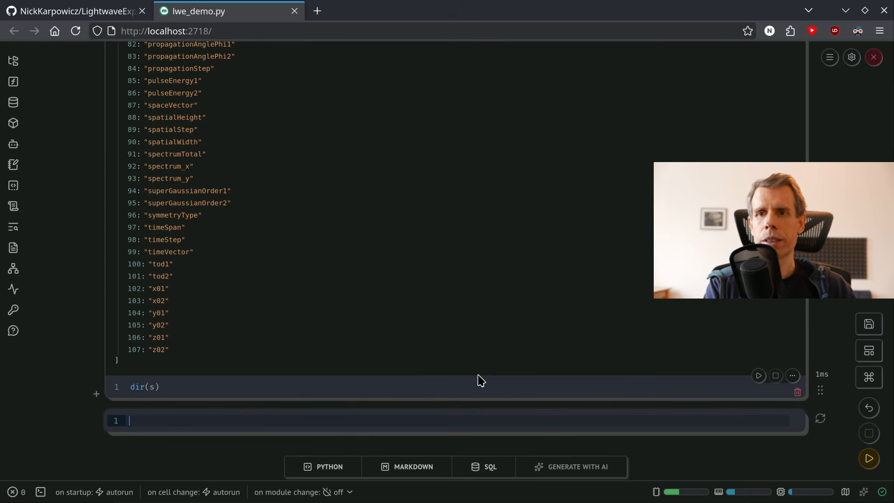
type("plt.plot(")
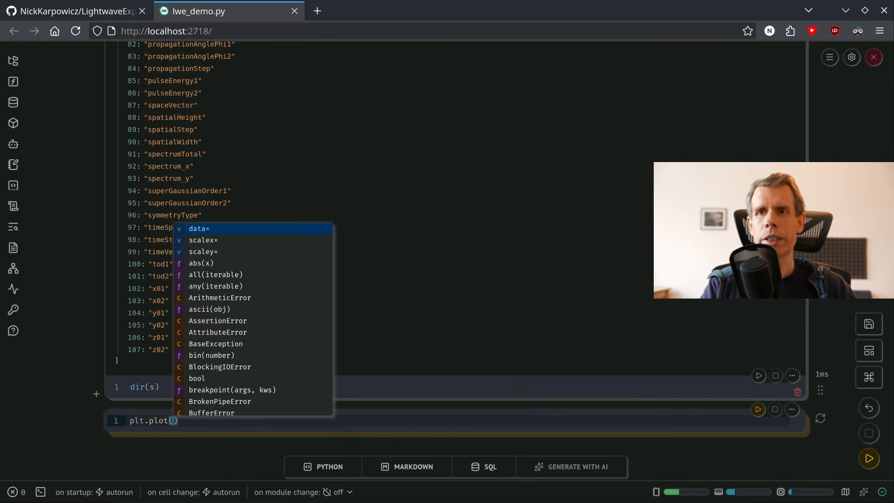
type("s.spec")
key("Down")
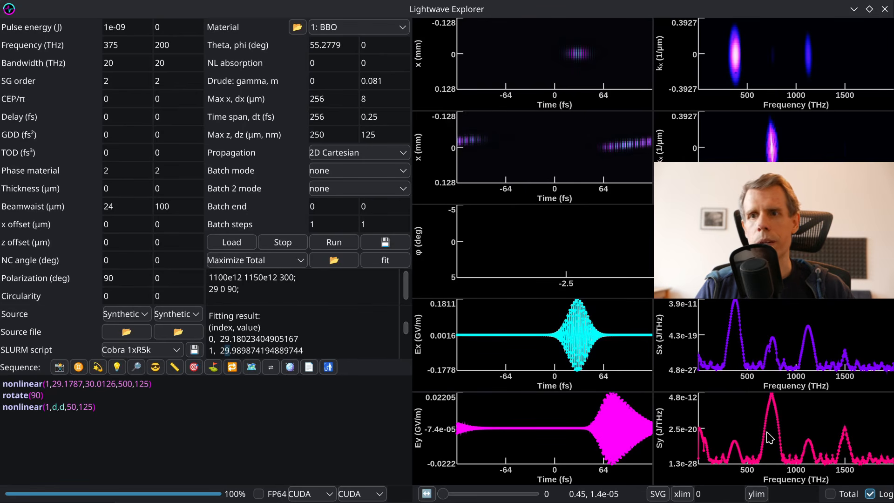
key("alt+Tab")
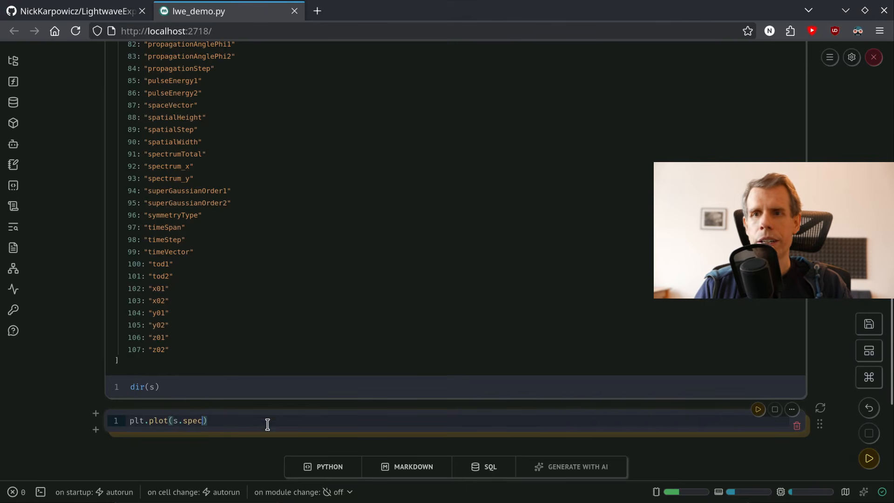
type("tr")
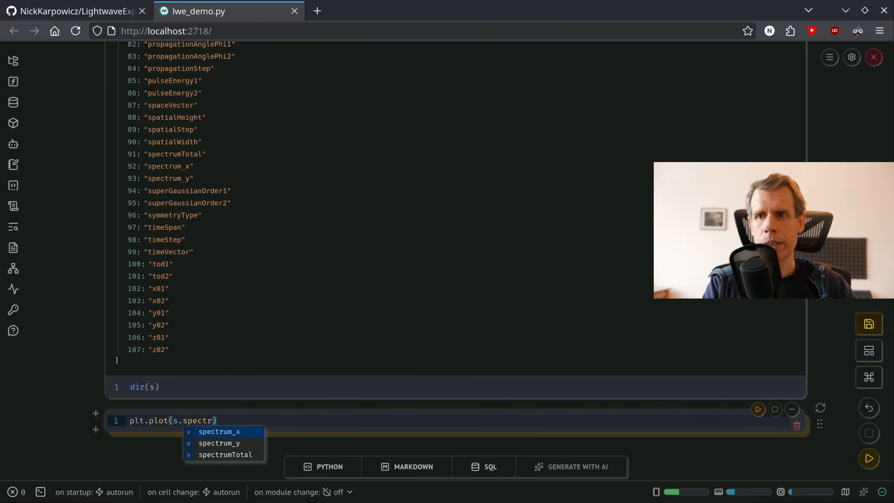
key("Return")
key("shift+Return")
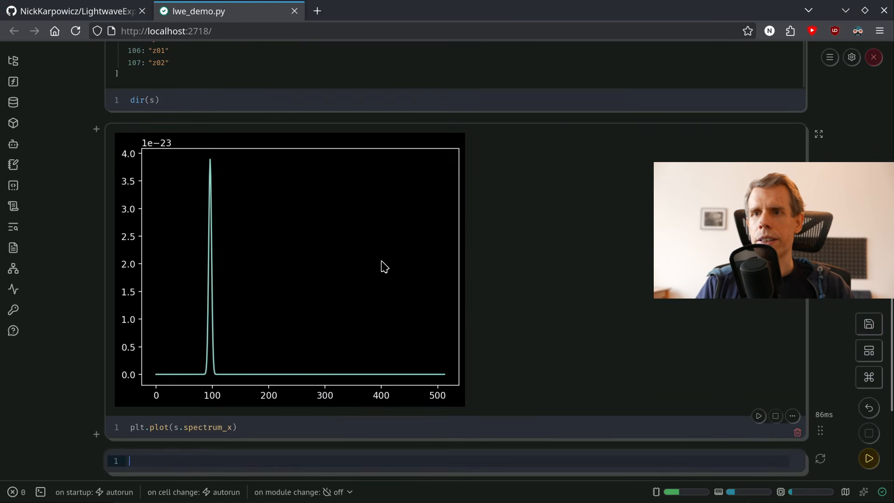
- Change the spectrum plot to a logarithmic vertical axis by replacing plot with semilogy, and rerun the cell
scroll(382, 261, "up", 2)
scroll(382, 261, "down", 4)
left_click(156, 355)
double_click(157, 355)
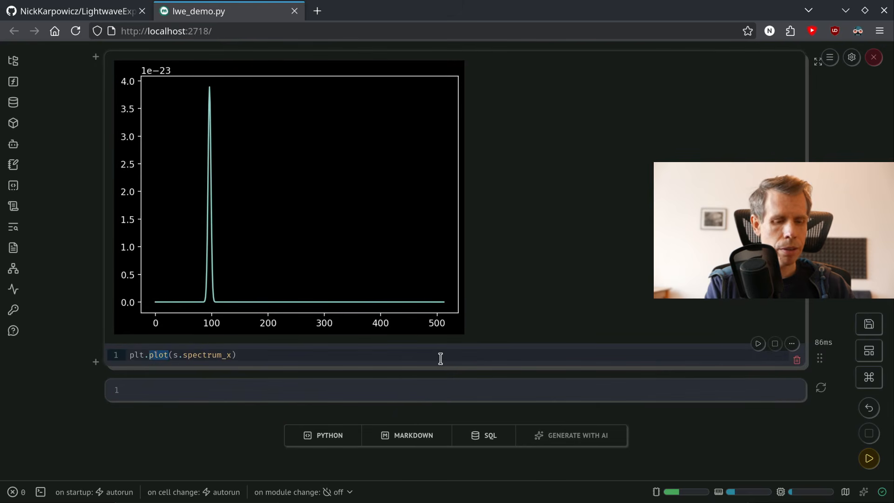
type("semilogy")
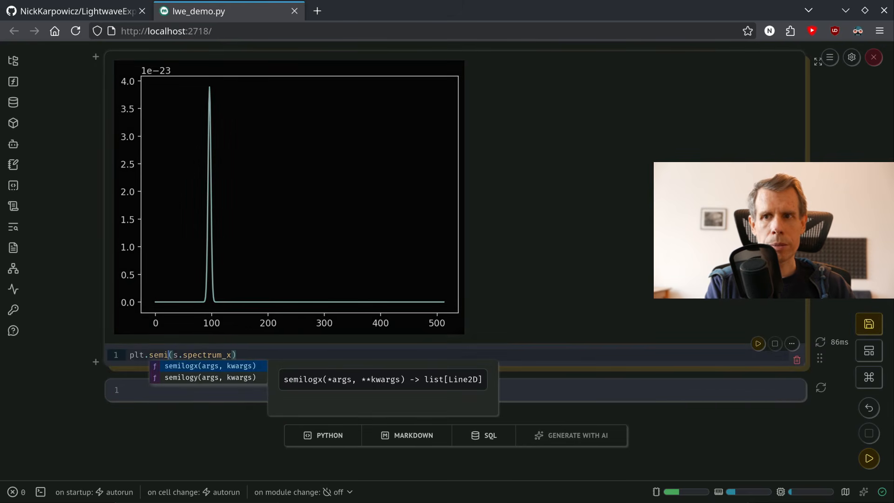
key("shift+Return")
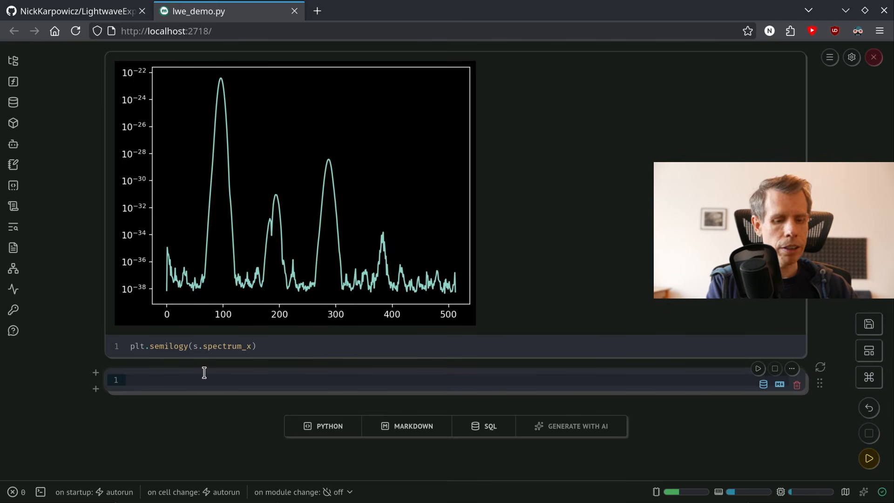
- Plot the x-polarized field in the new cell with plt.pcolormesh(s.Ext_x, rasterized=True), run it and review the notebook's outputs
type("plt.")
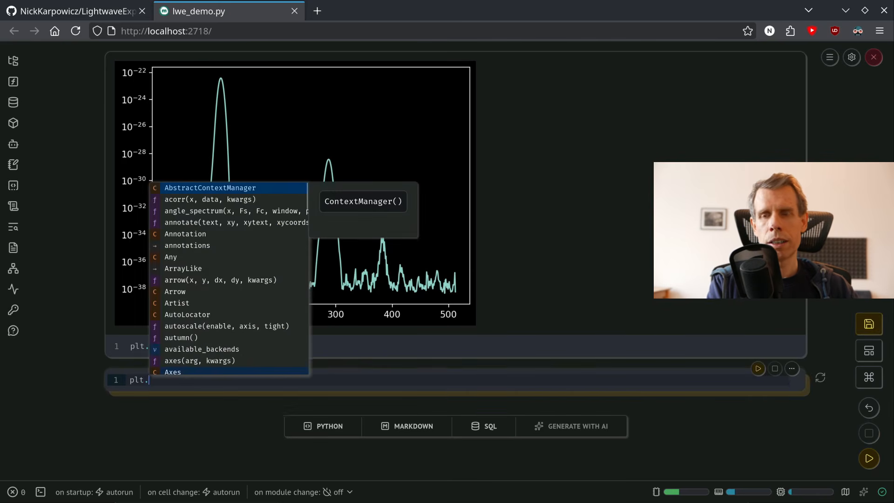
type("pcolormesh(s.")
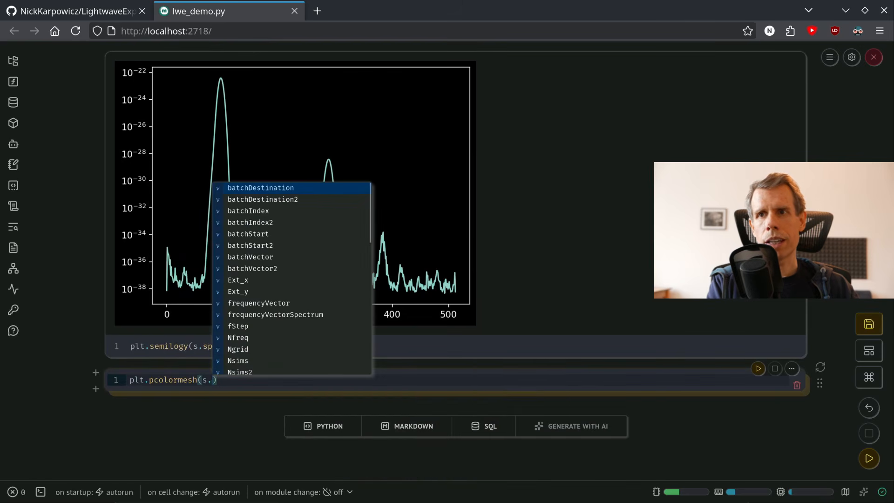
type("Ex")
key("Return")
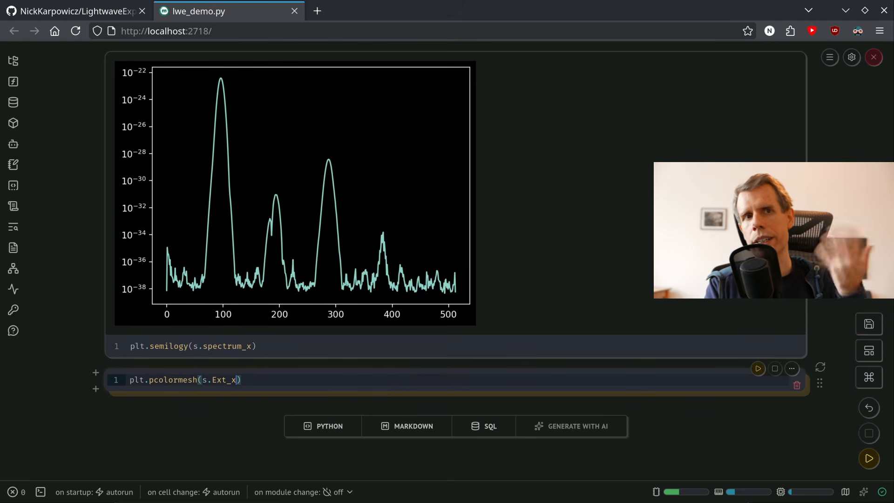
type(", ras")
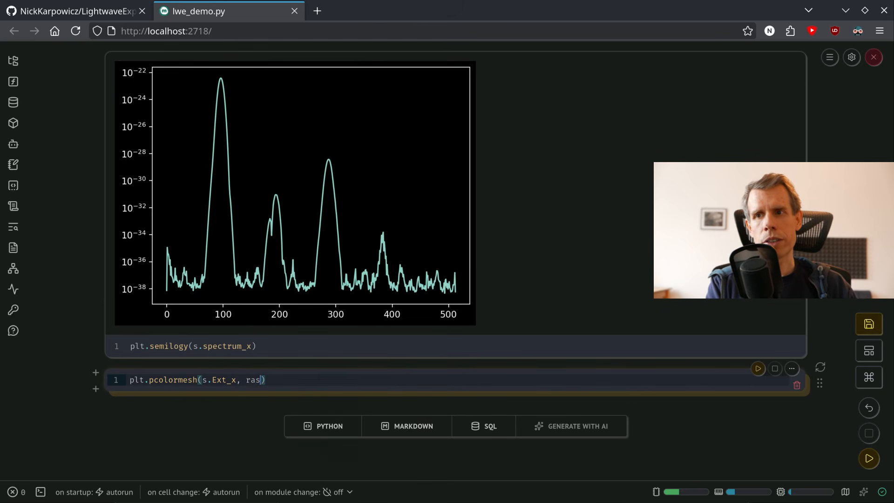
type("terized=True")
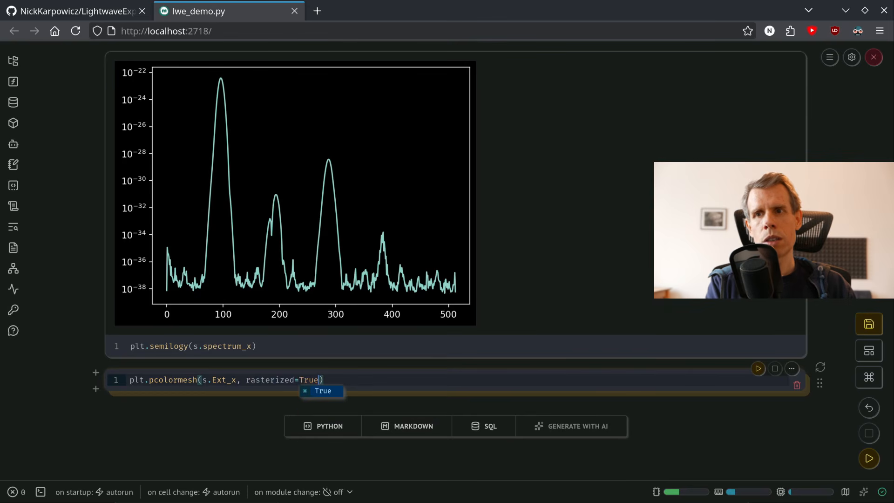
key("ctrl+Return")
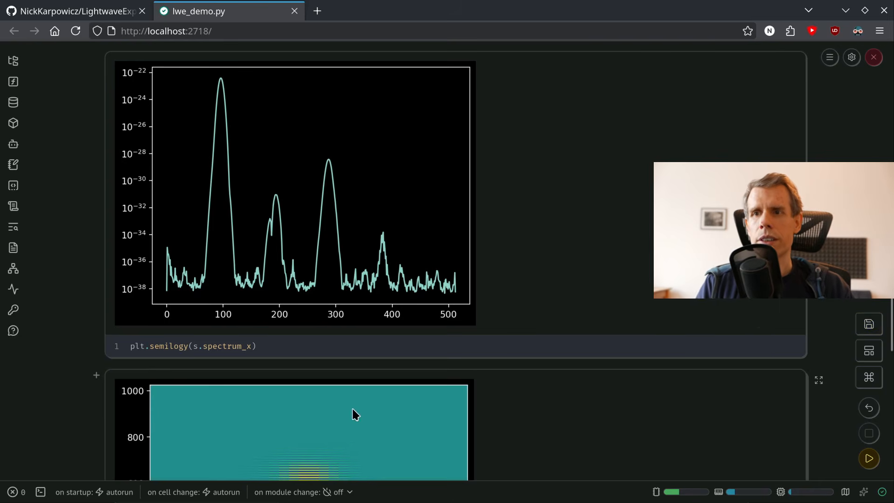
scroll(355, 414, "down", 6)
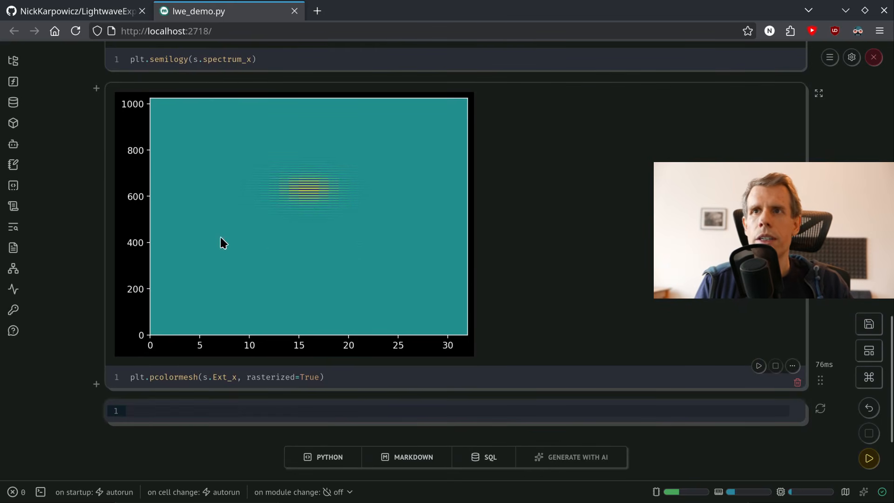
scroll(220, 243, "up", 5)
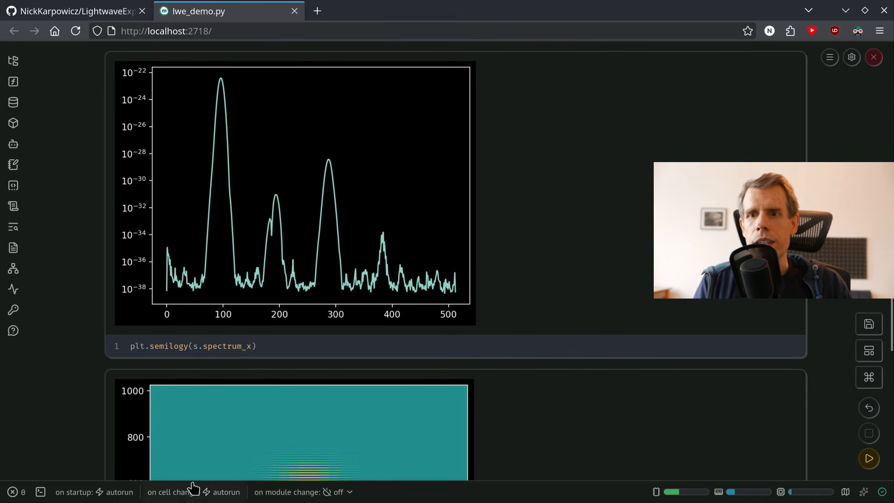
scroll(267, 382, "up", 20)
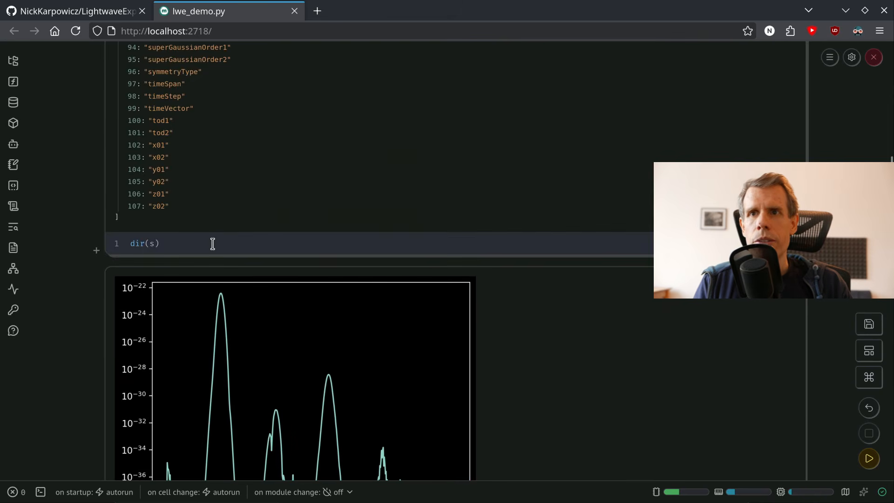